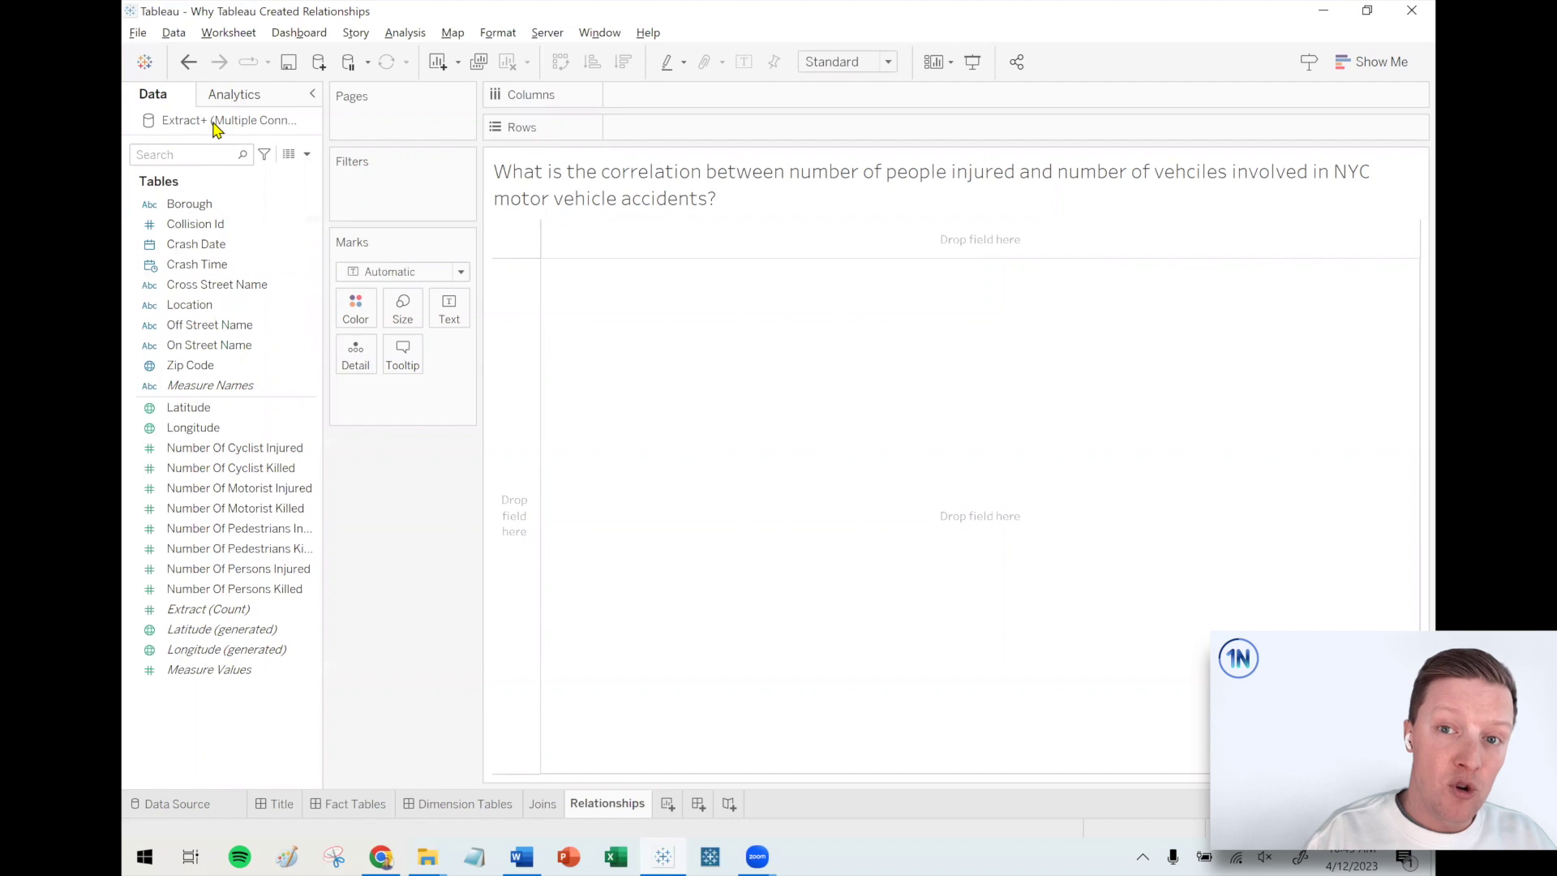
Step: Open the Extract+ data source and look through the columns of the Crashes Extract table's data
double_click(215, 122)
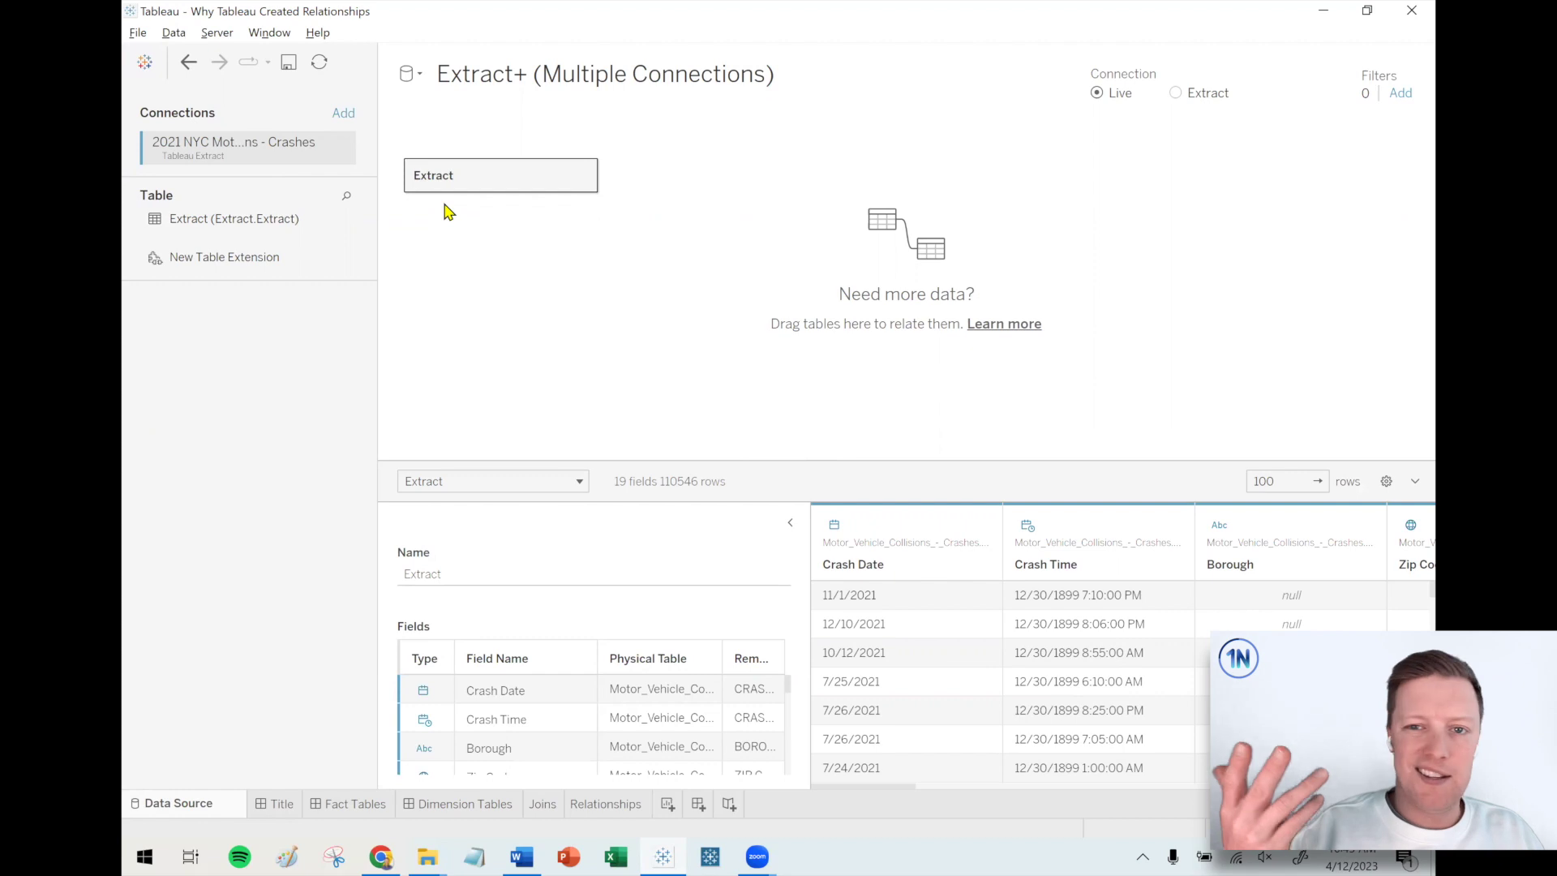
mouse_move(354, 232)
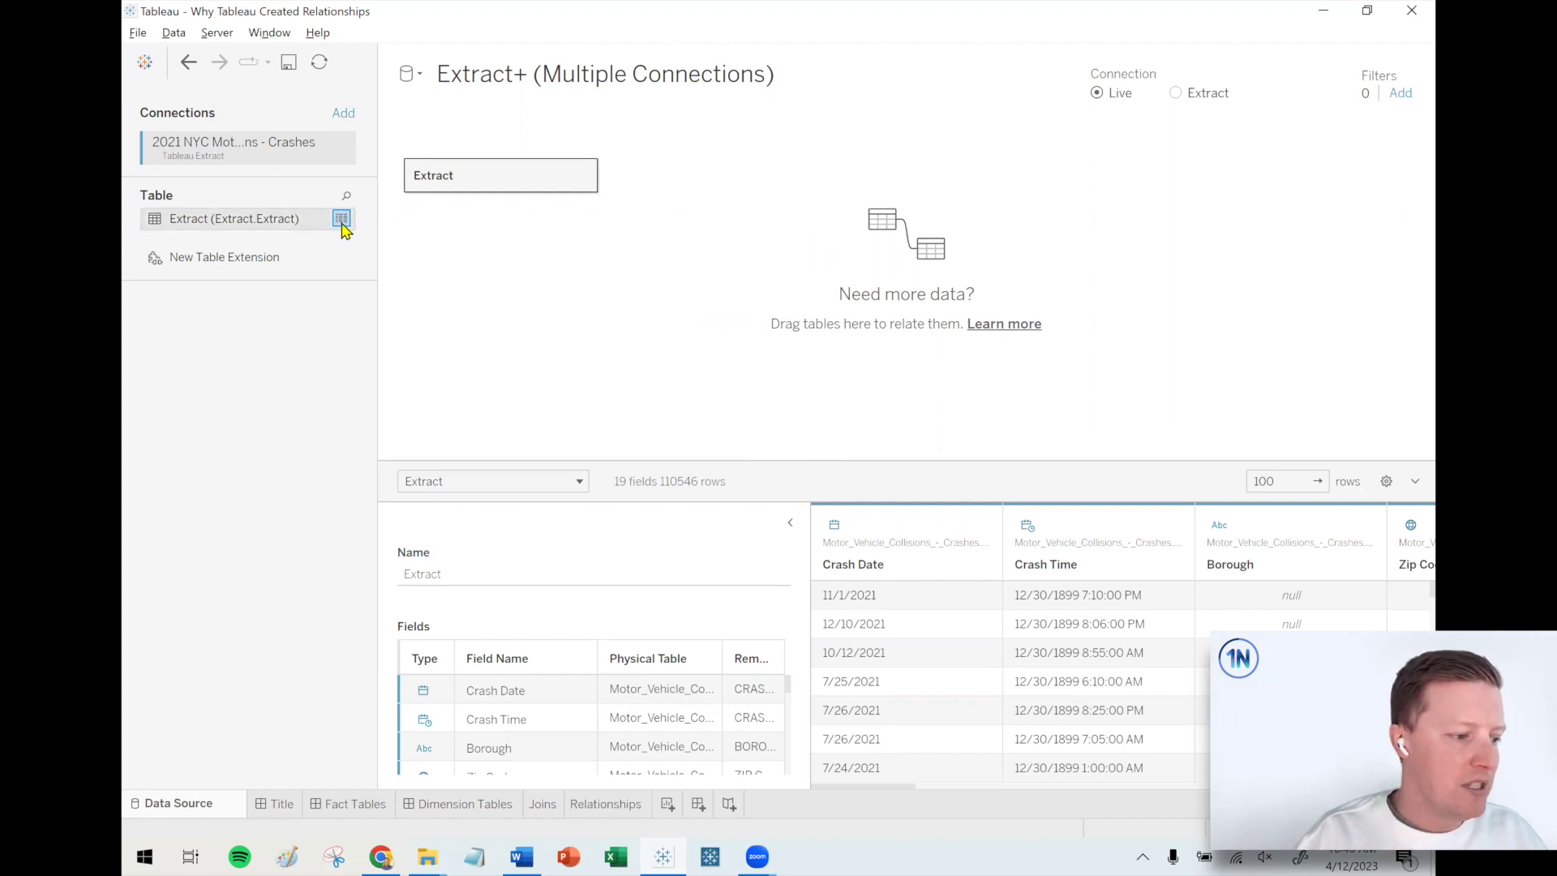
click(342, 221)
drag(625, 629, 1086, 638)
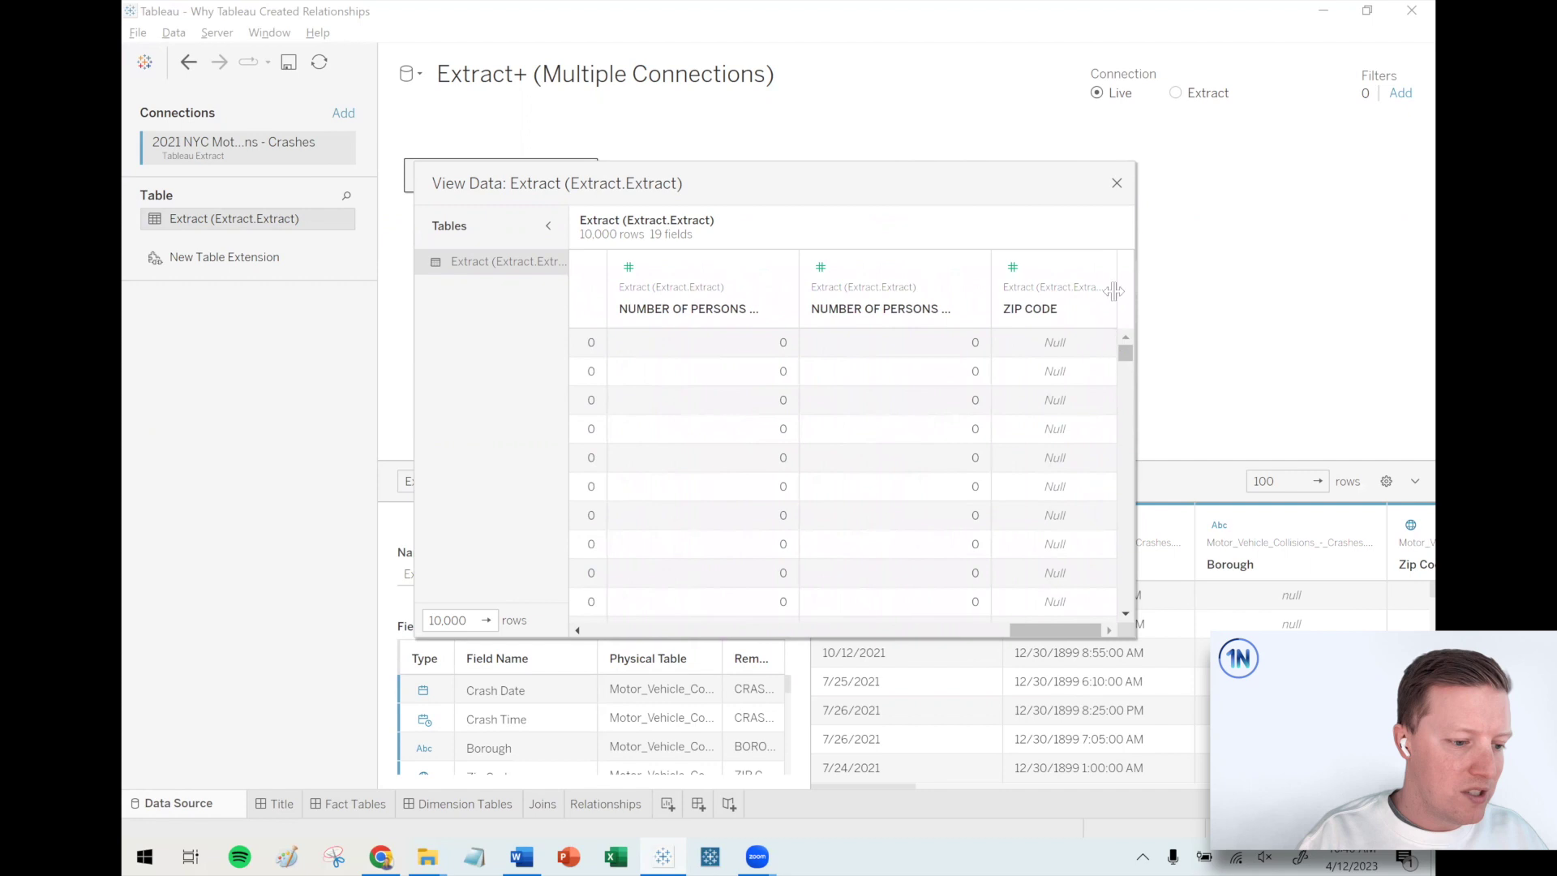
click(1116, 183)
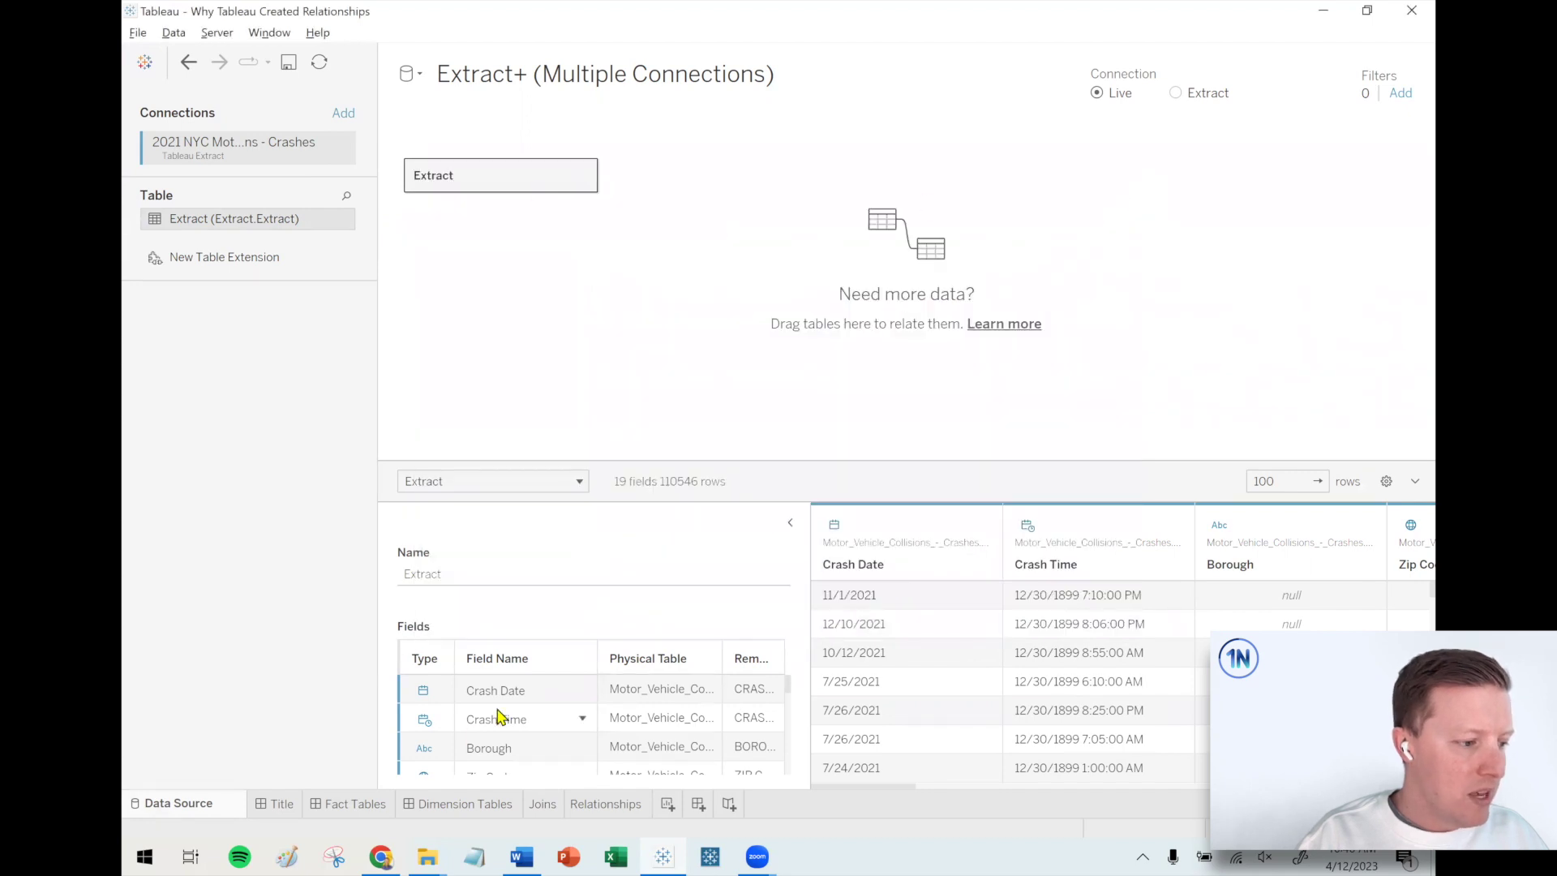
Step: Switch to File Explorer and locate the 2021 NYC Motor Vehicle Collisions - Vehicles extract in the Buildout Files folder
mouse_move(427, 857)
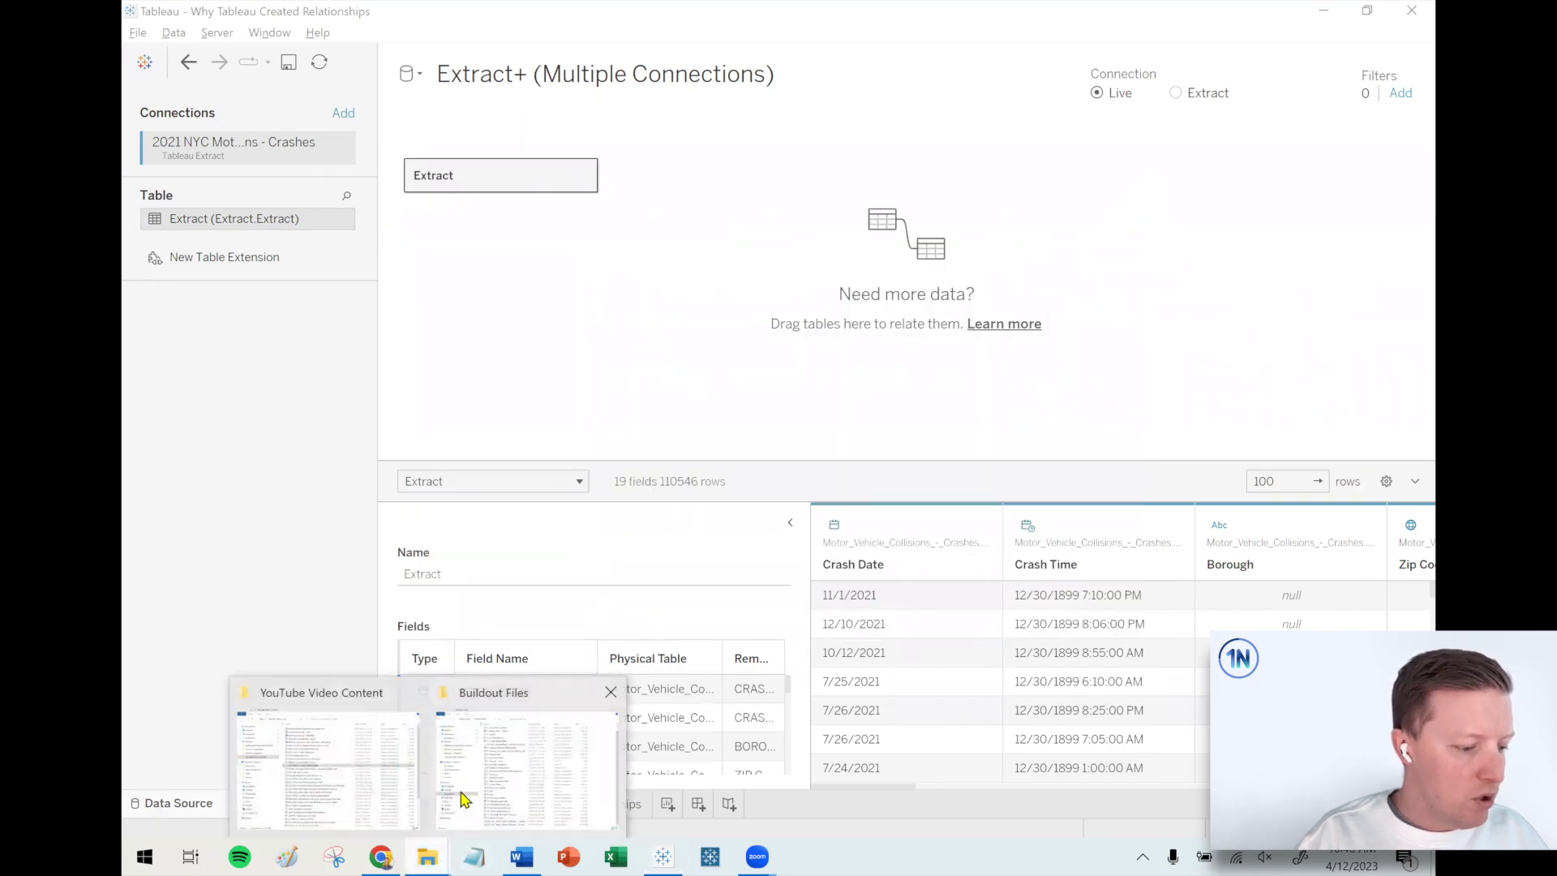
click(534, 793)
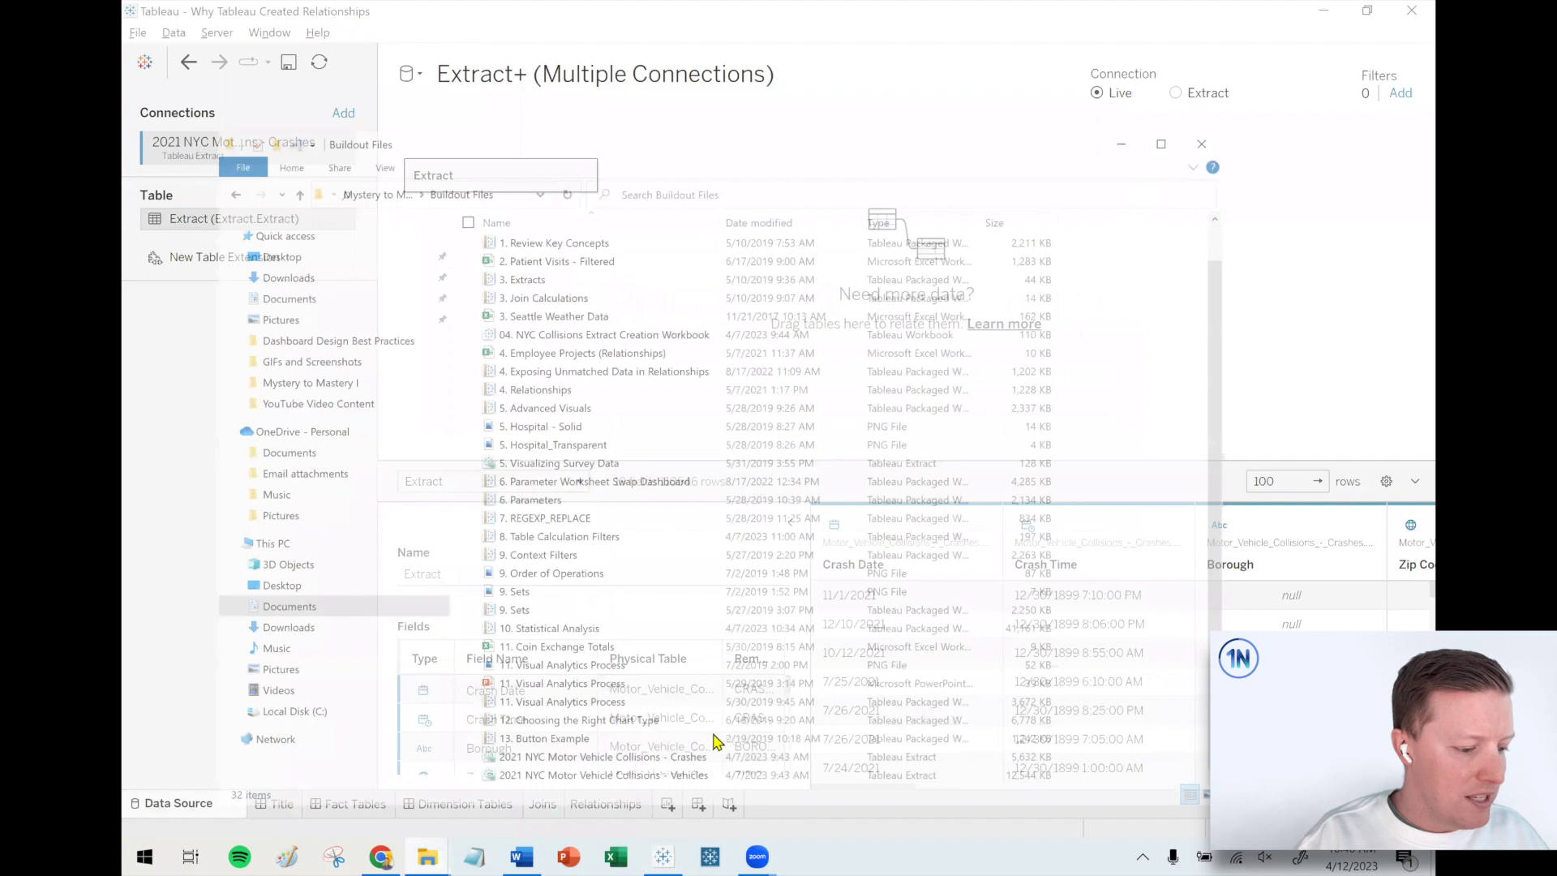
click(516, 755)
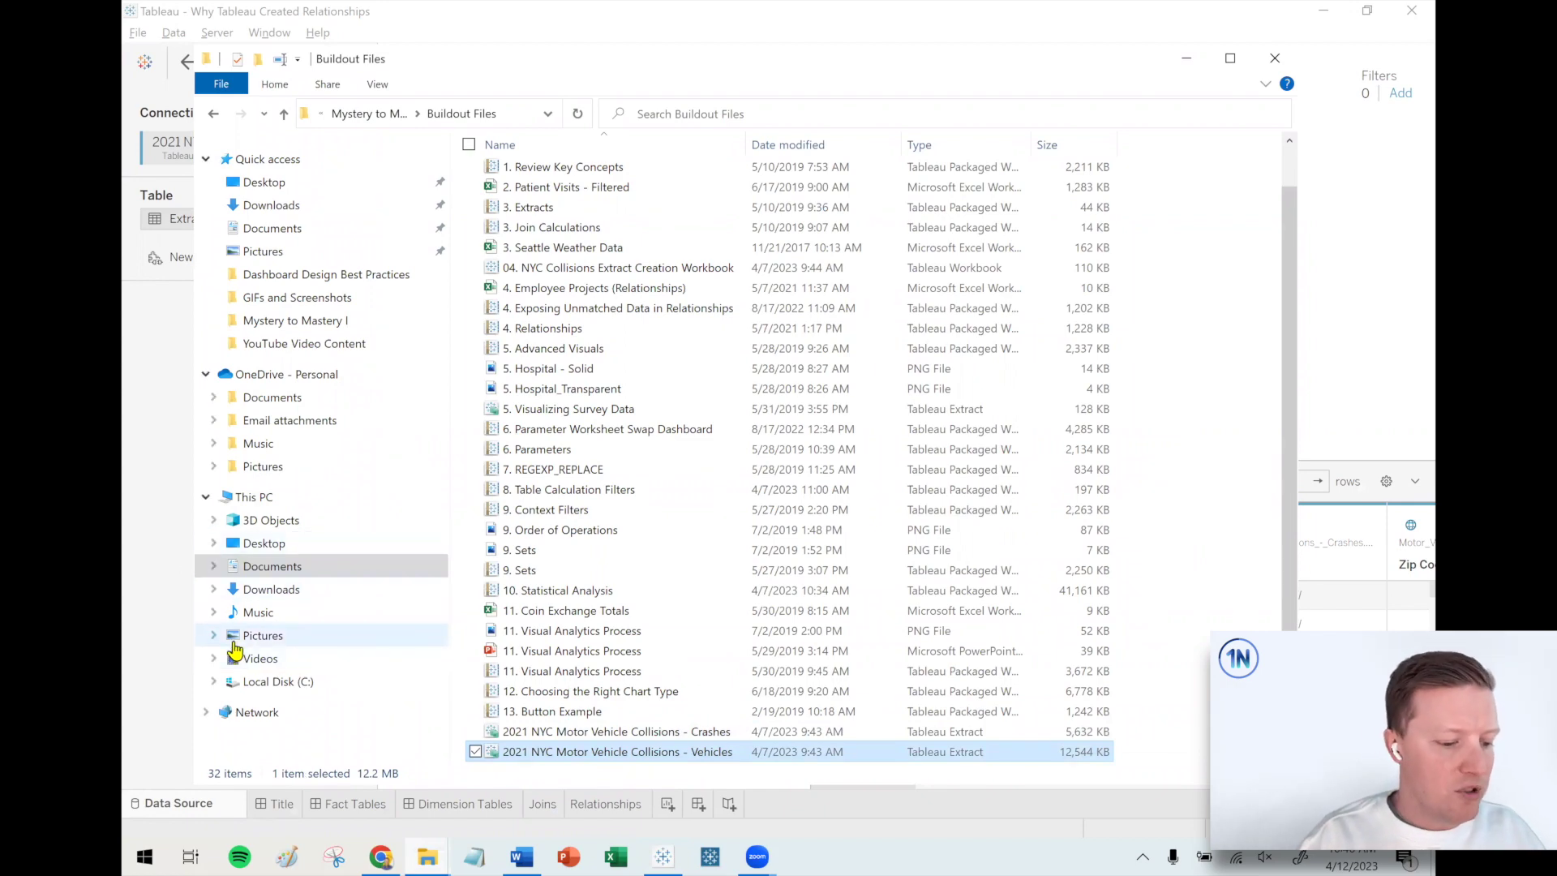
drag(1079, 59, 1090, 109)
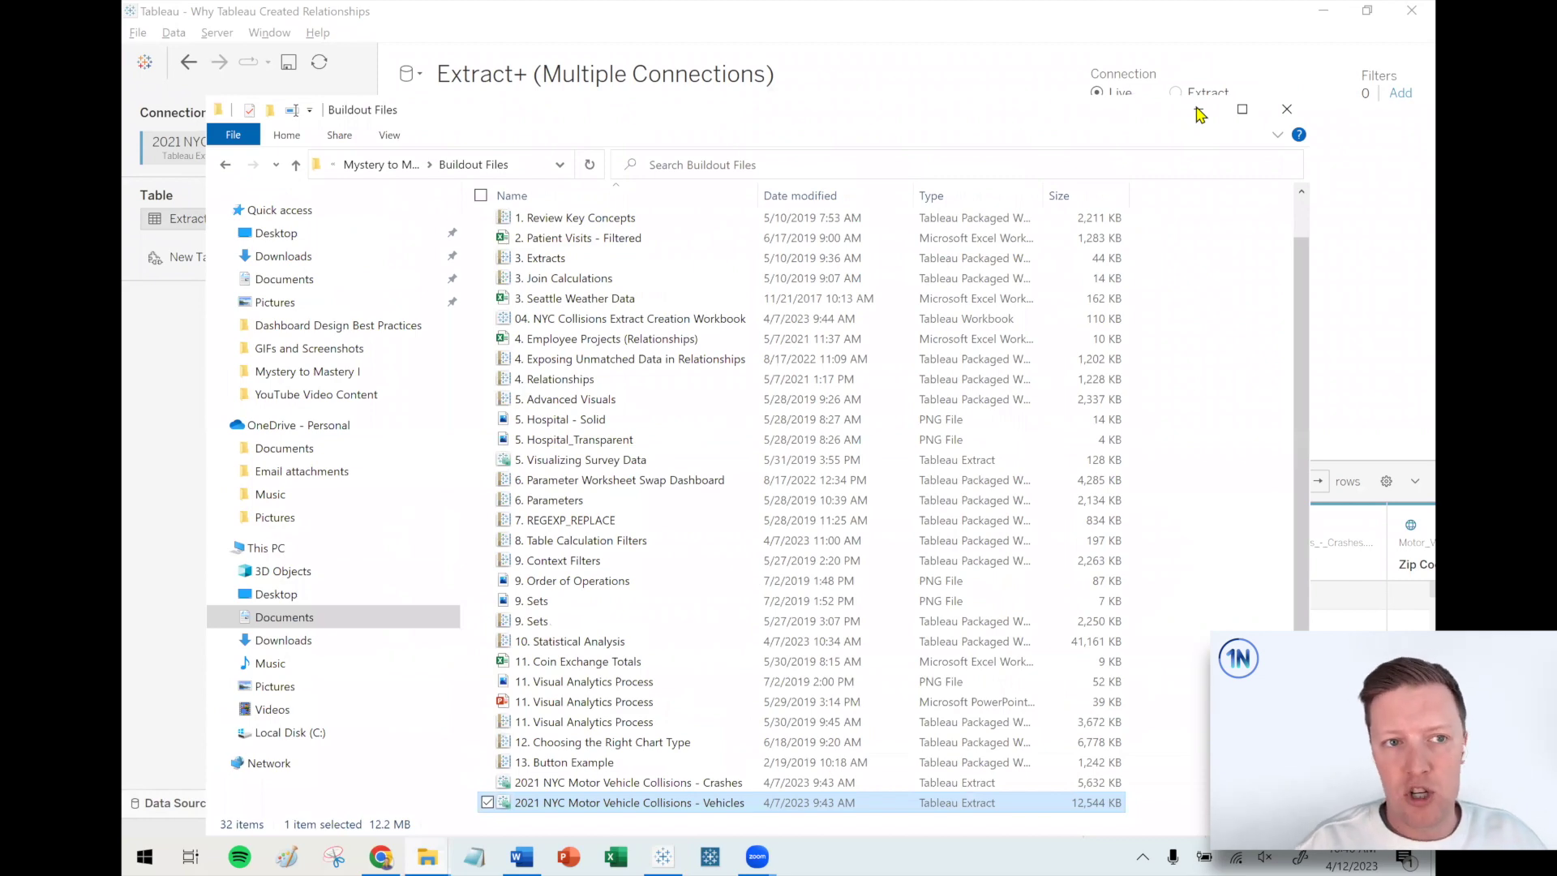
click(1199, 111)
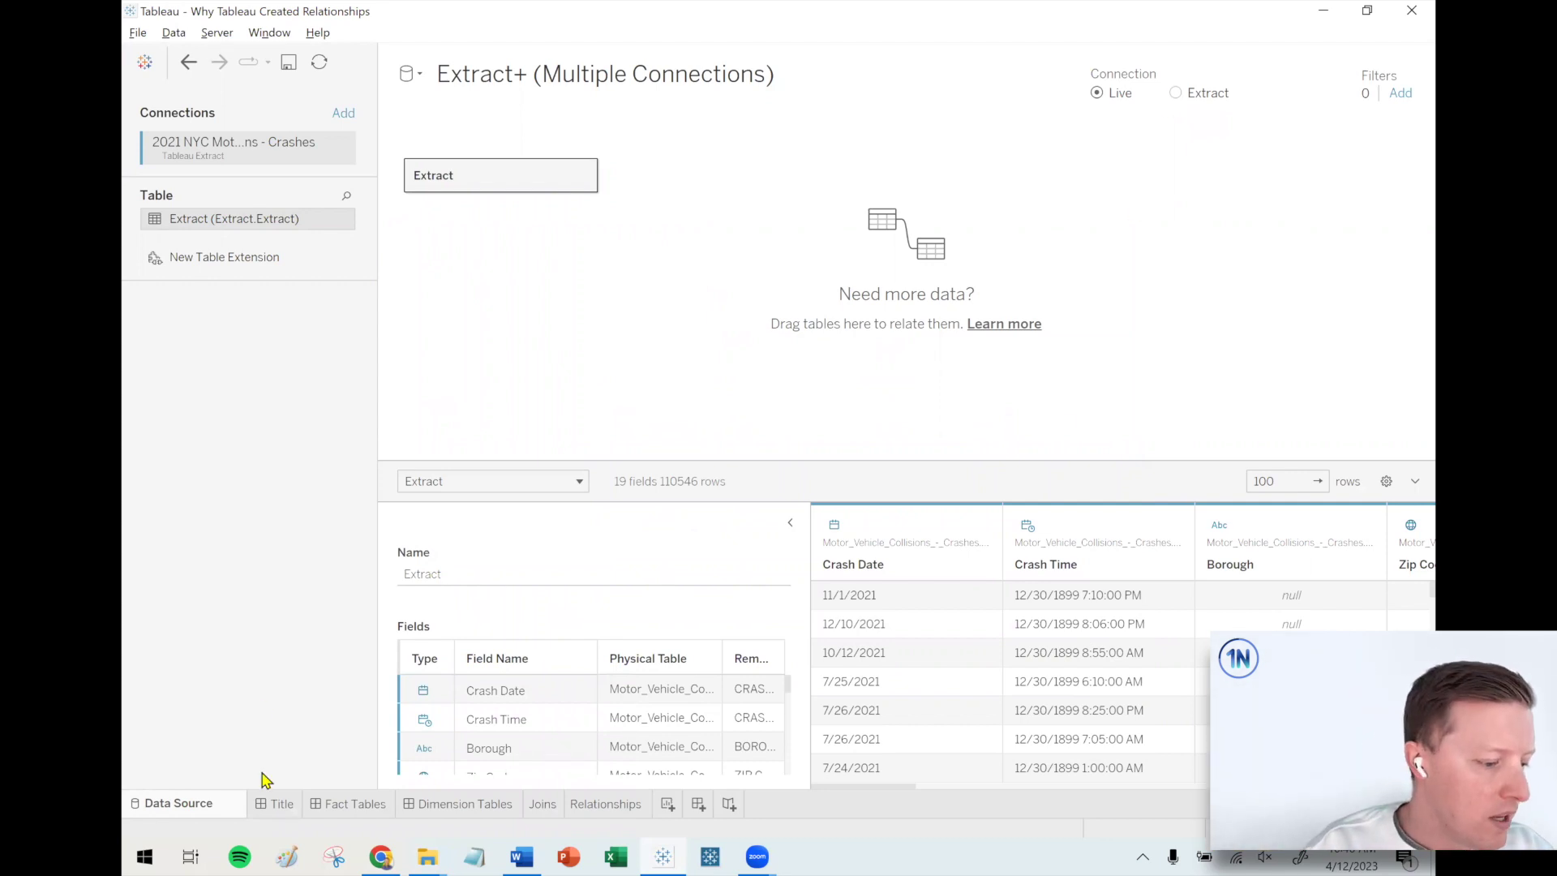
Step: Review the Title, Fact Tables and Dimension Tables dashboards
click(282, 805)
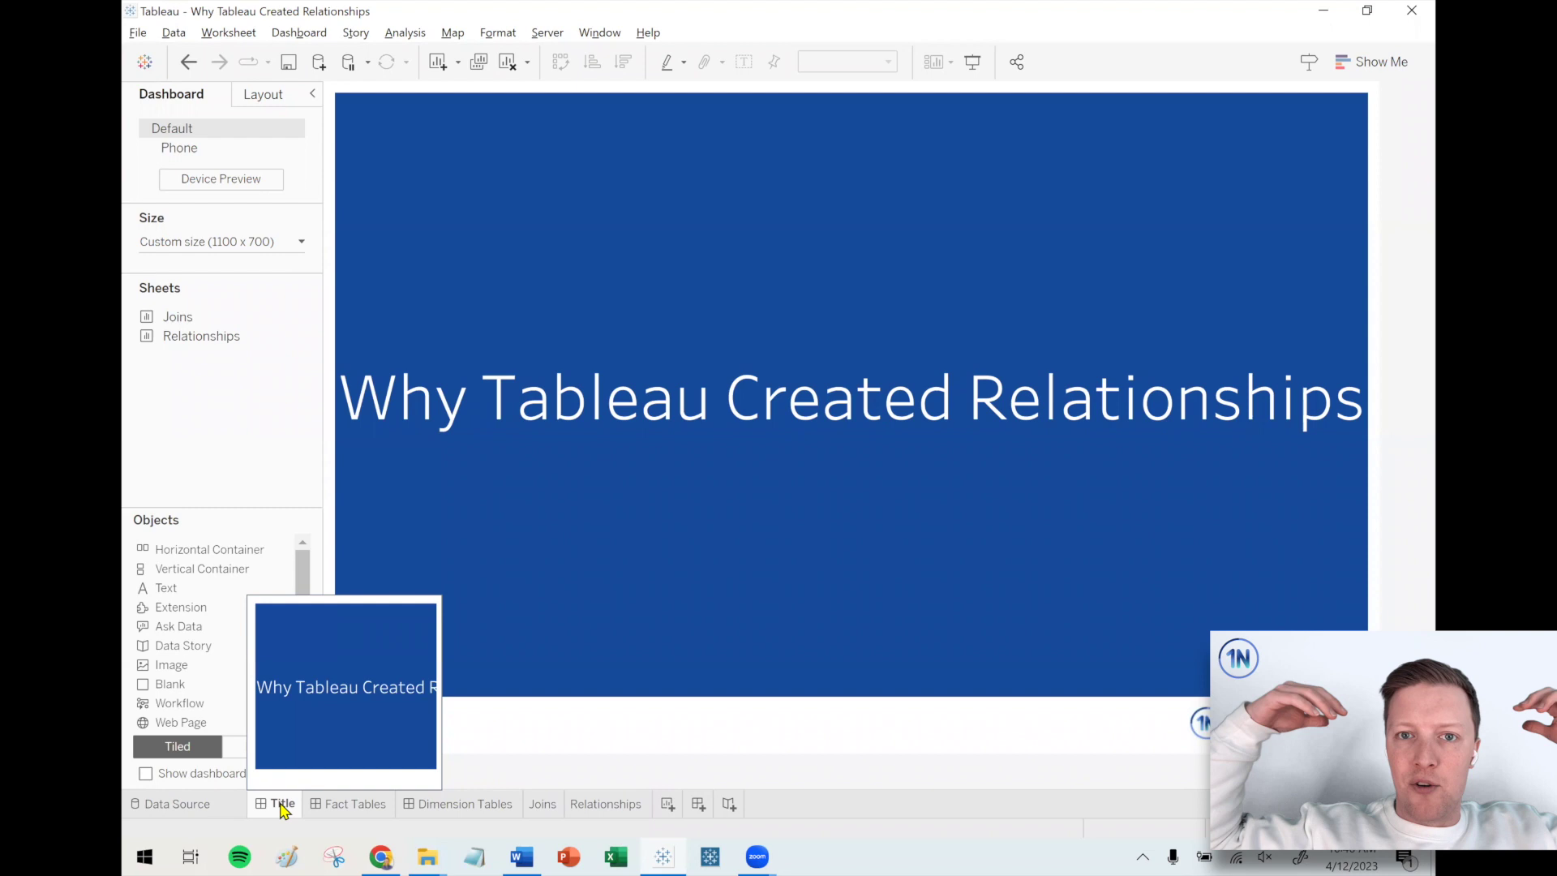
mouse_move(334, 808)
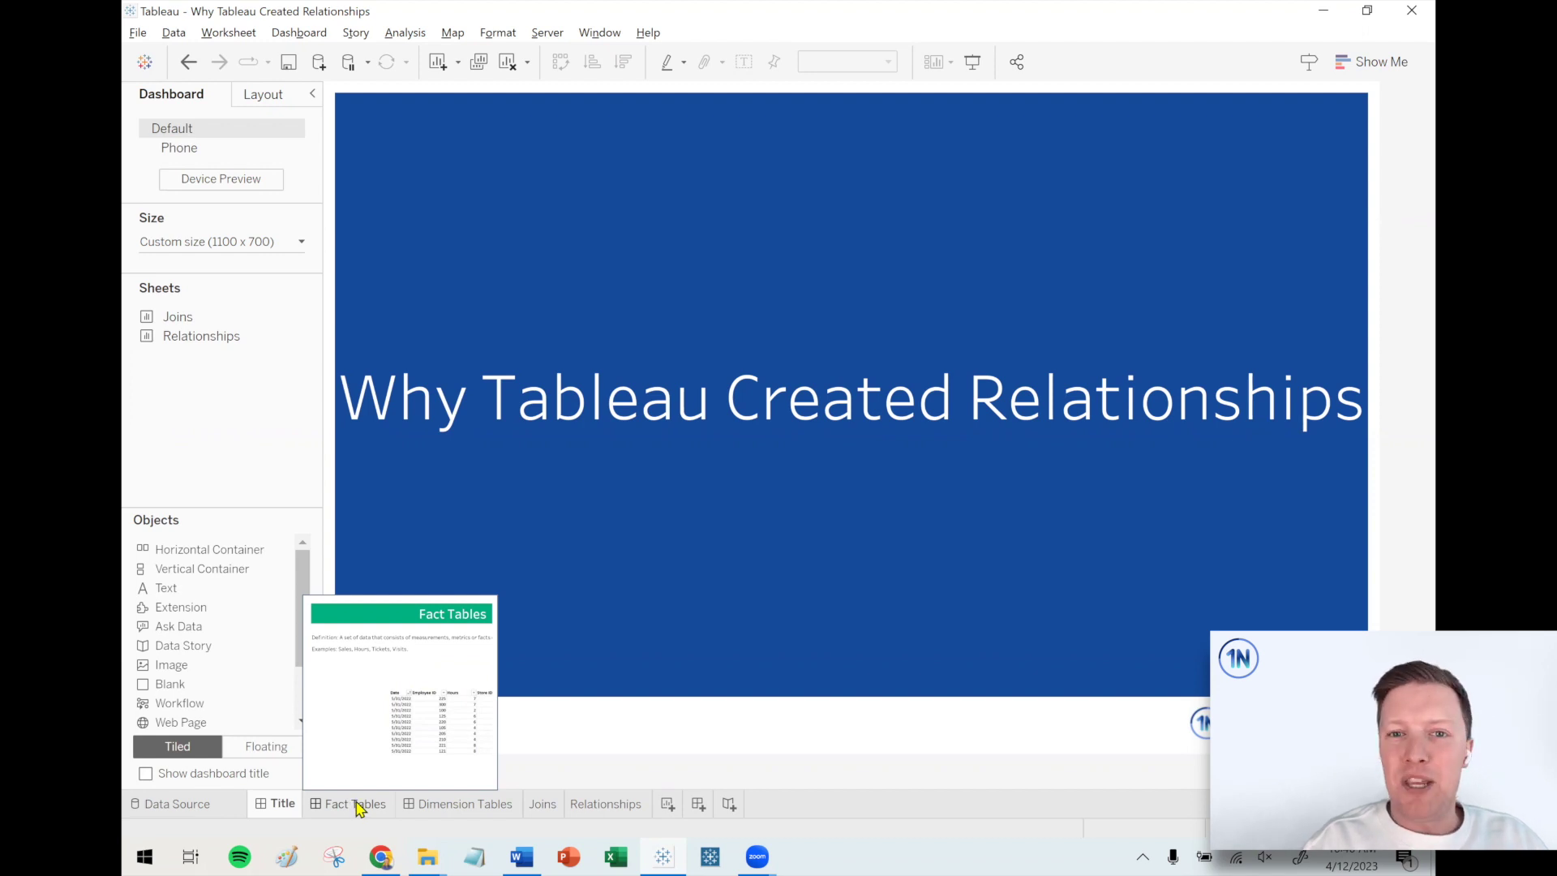
click(363, 805)
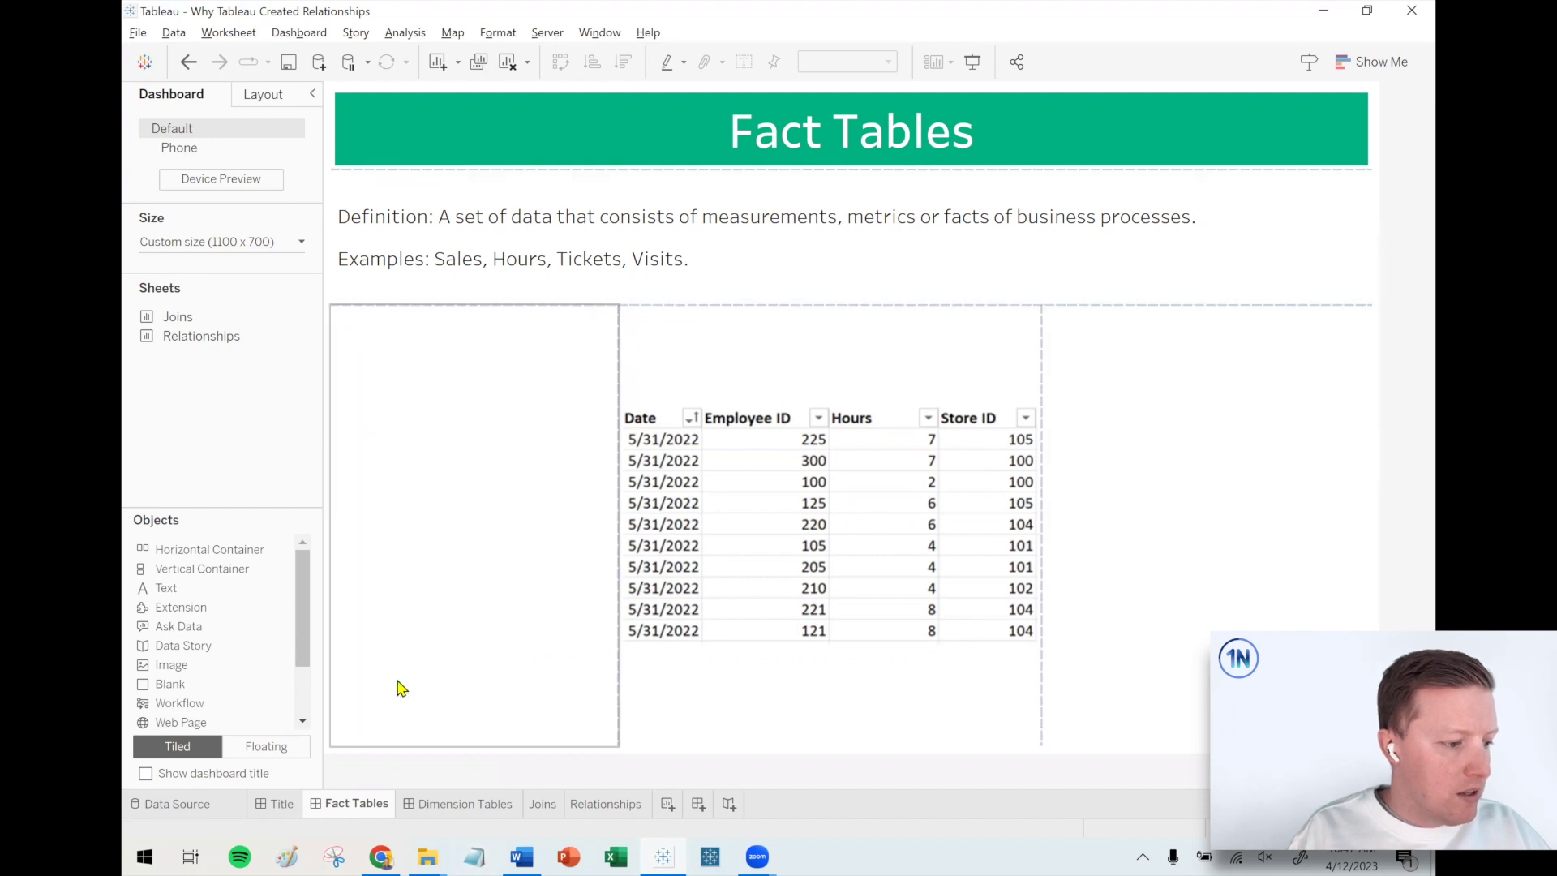
click(476, 803)
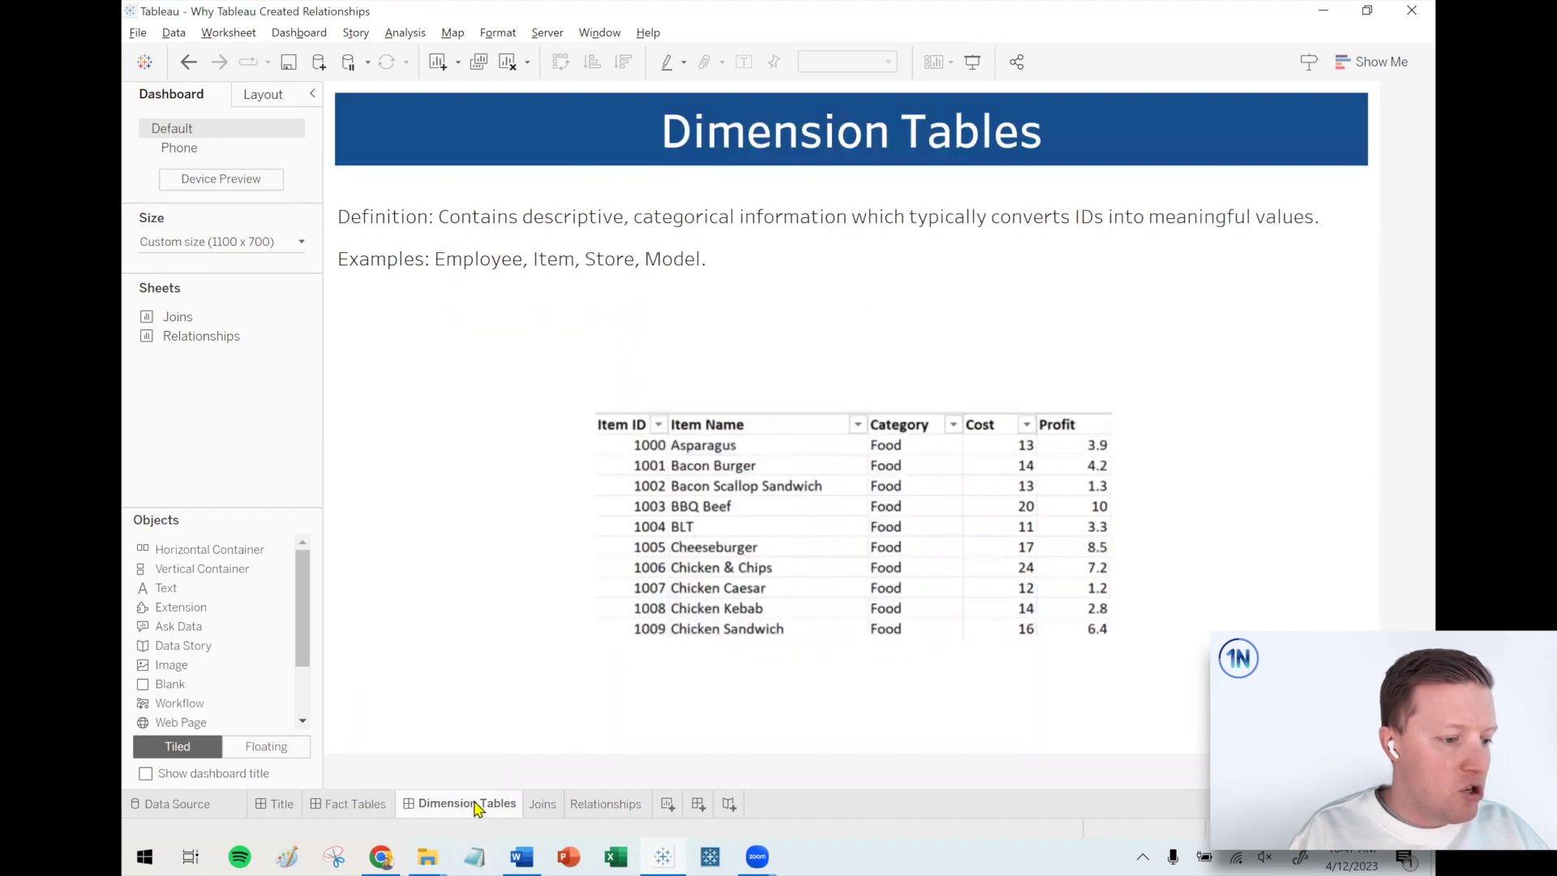
Step: Mark the Item ID column with a rectangle and an arrow, clear the marks, and go back to the Fact Tables dashboard
click(249, 406)
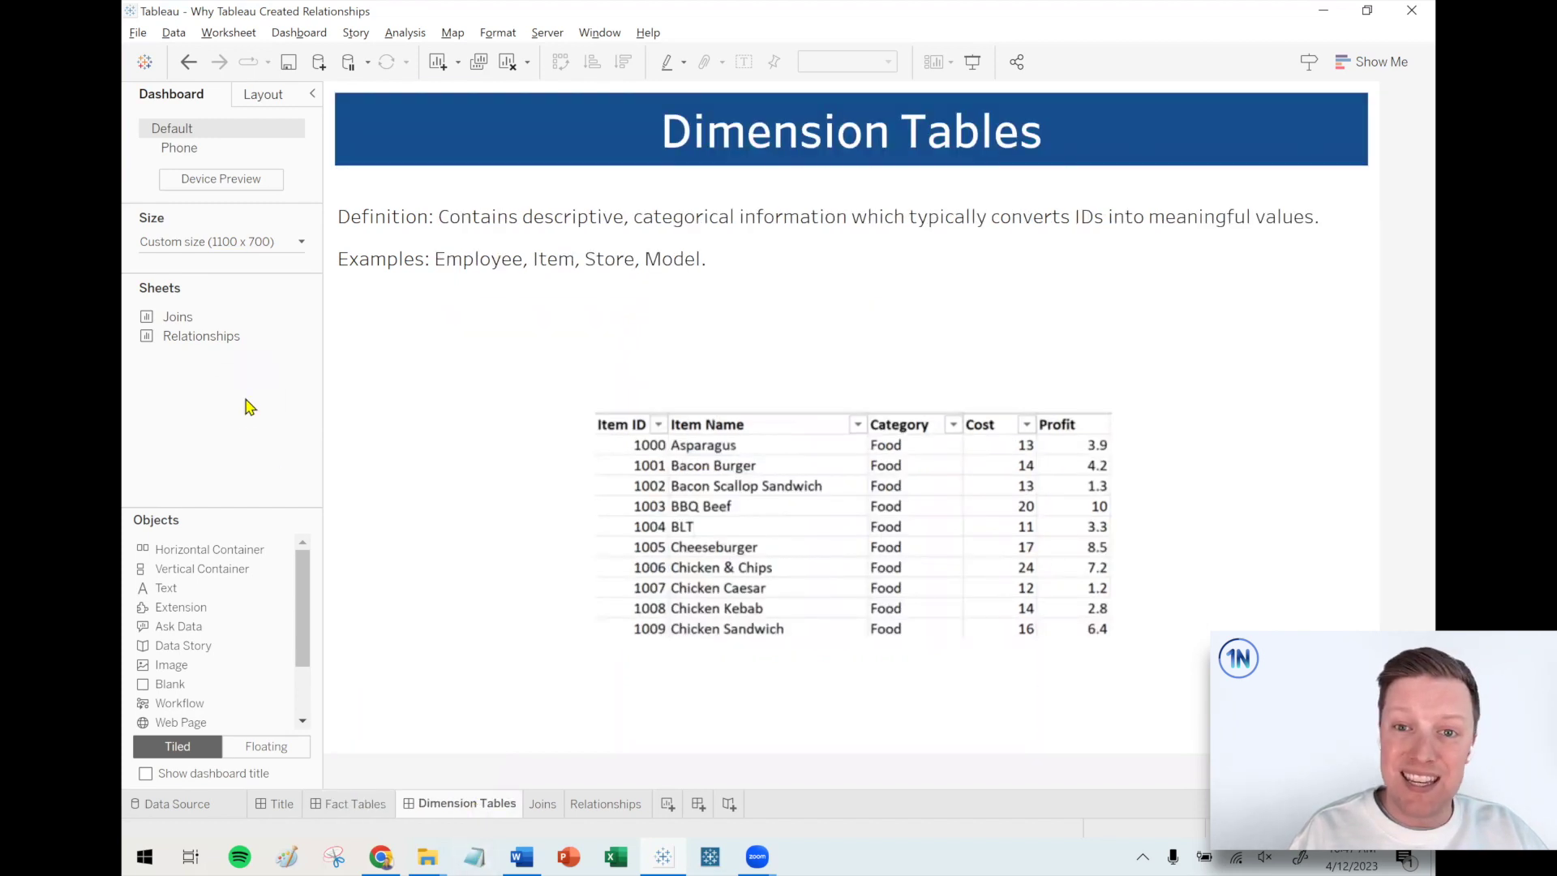
mouse_move(560, 387)
mouse_down()
mouse_move(670, 573)
mouse_move(672, 674)
mouse_up()
drag(618, 448, 523, 463)
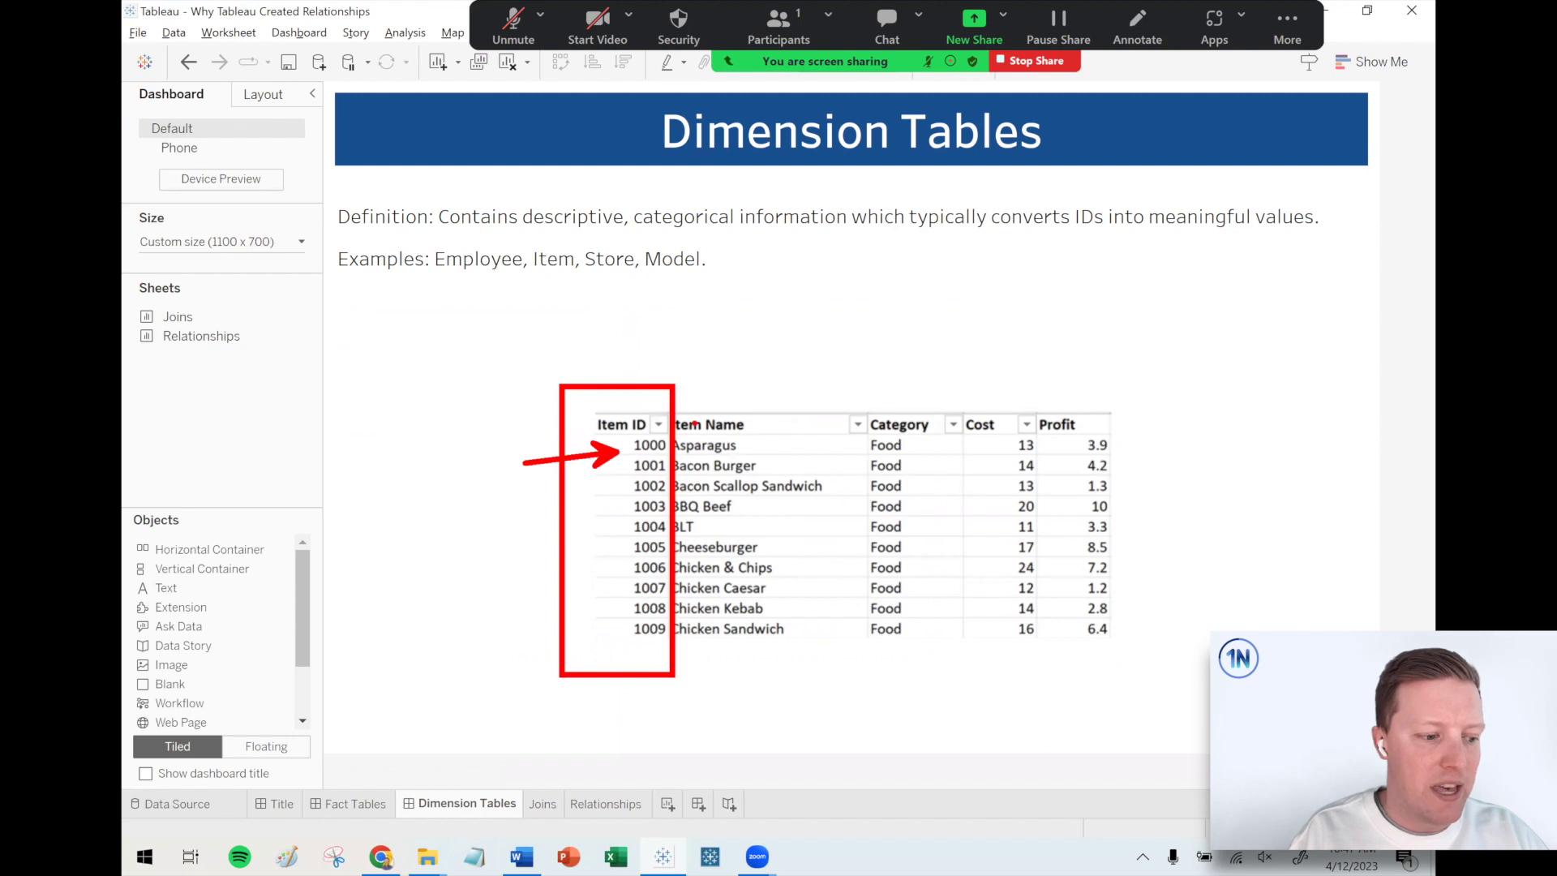
key(alt+s)
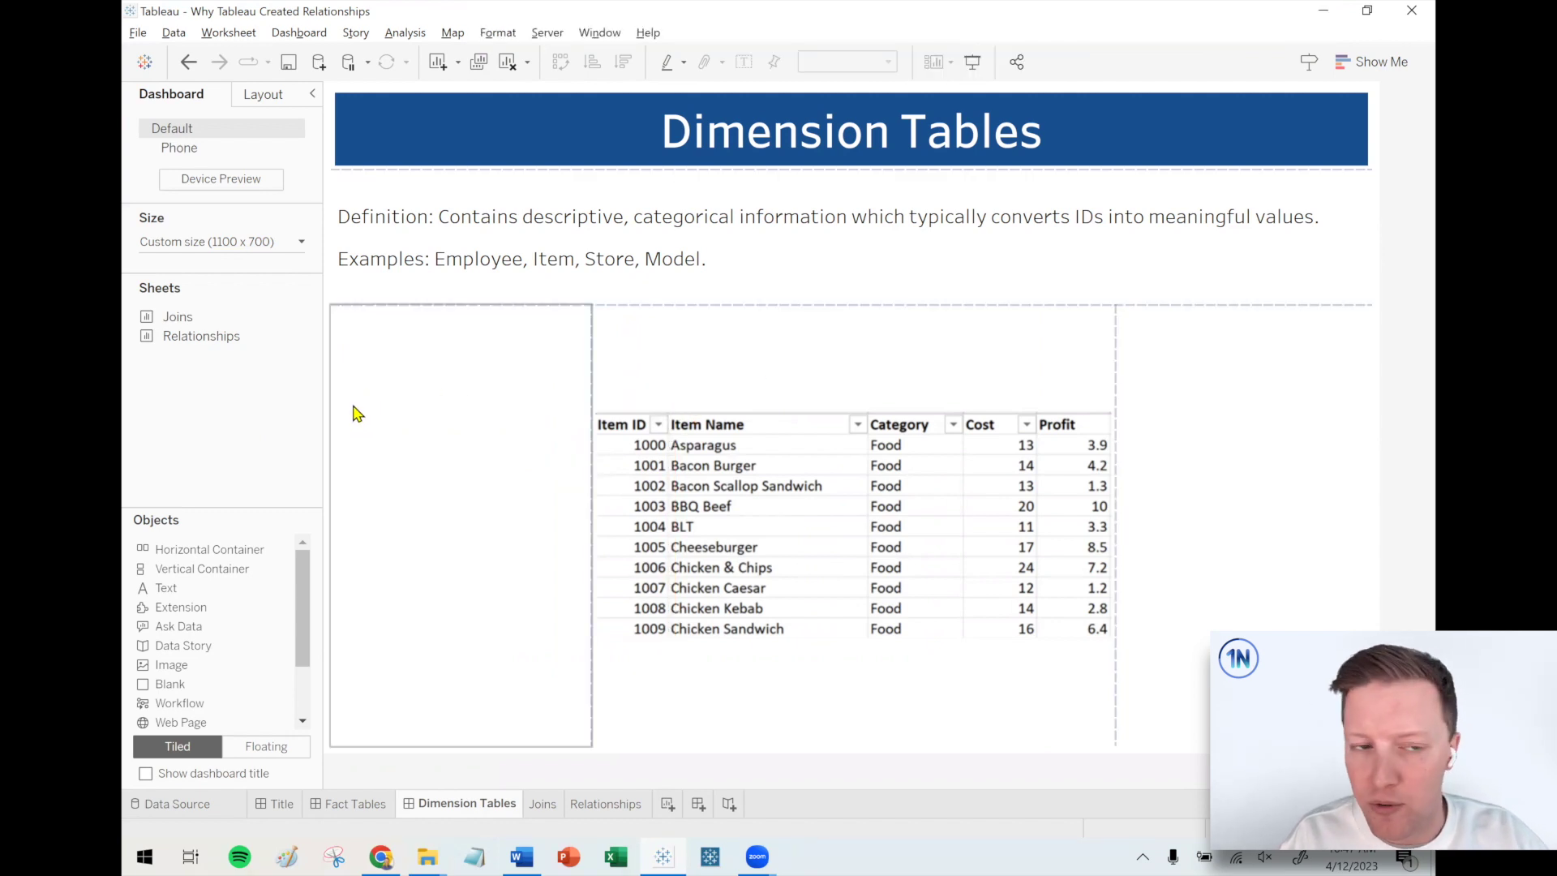
click(337, 805)
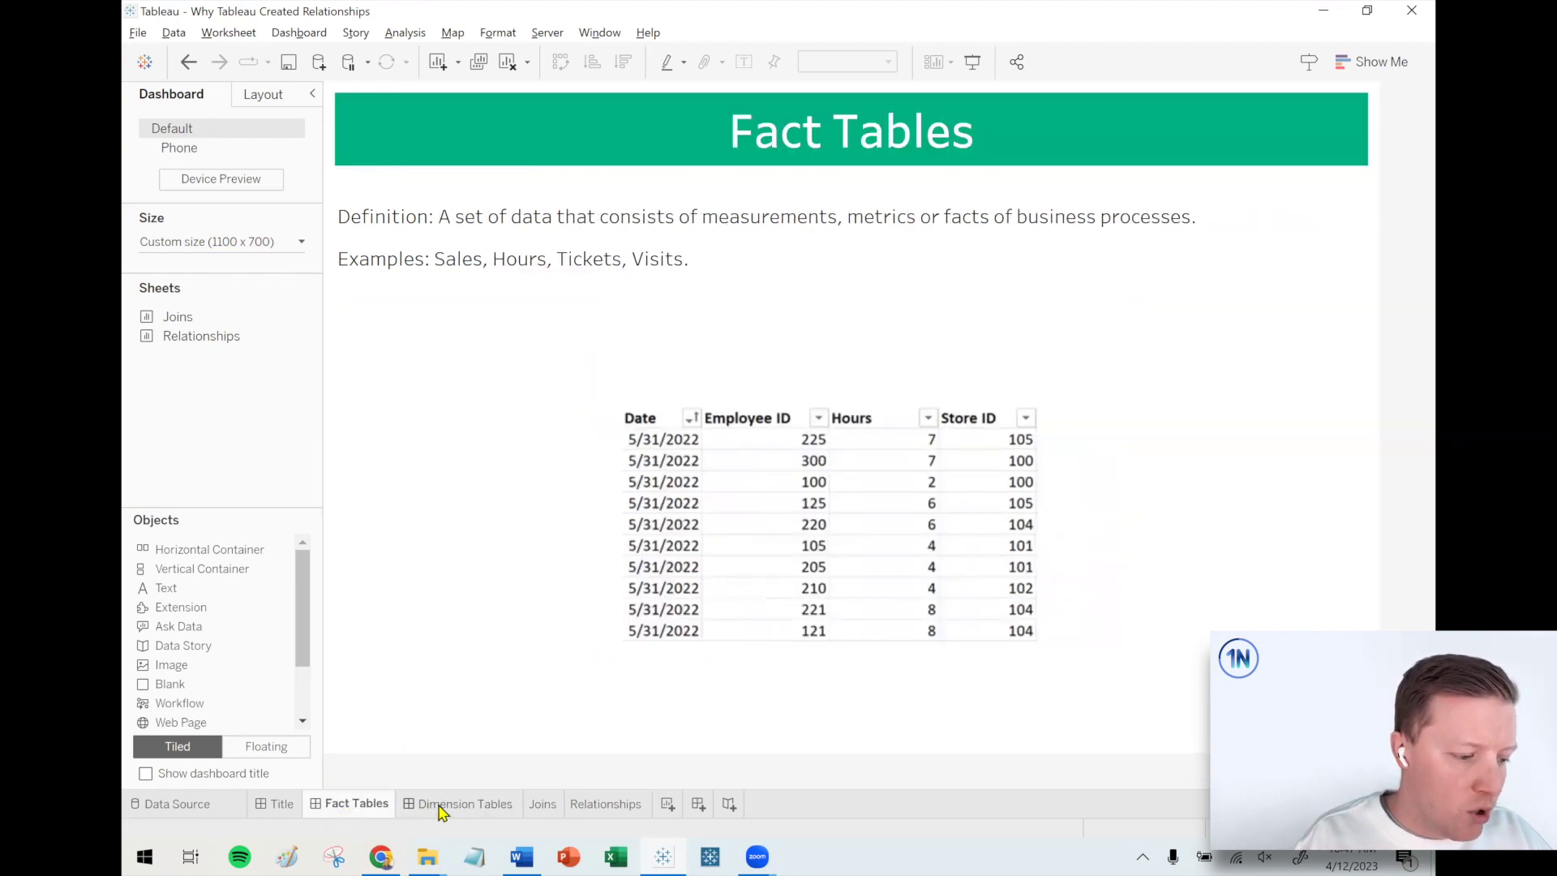
mouse_move(445, 811)
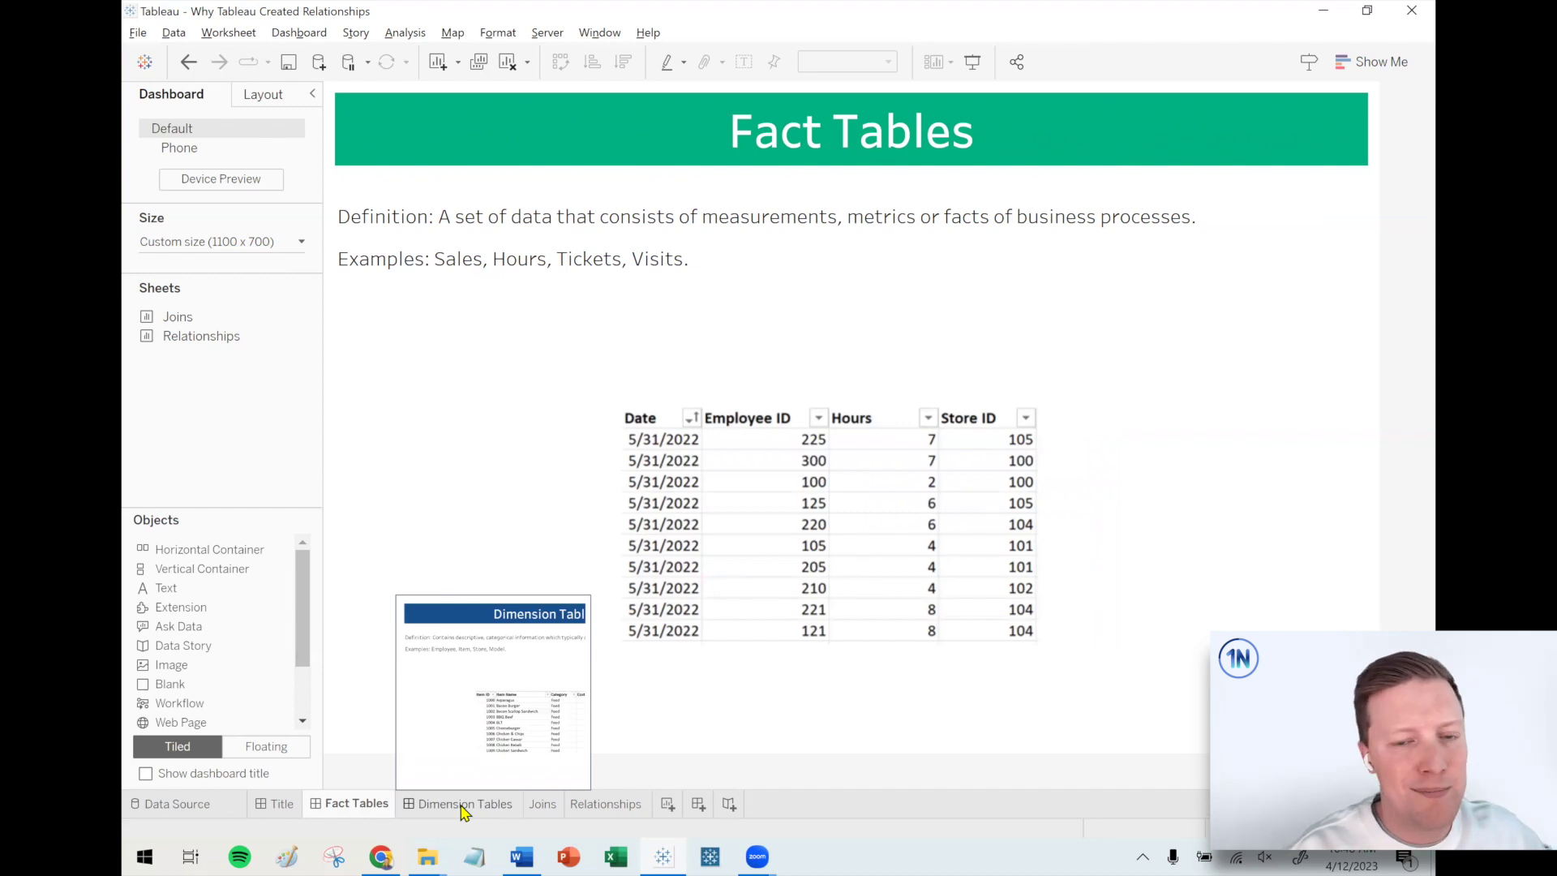
Step: On the Joins worksheet, widen the Data pane and build a bar chart of Number Of Persons Injured in columns by Collision Id in rows
click(543, 806)
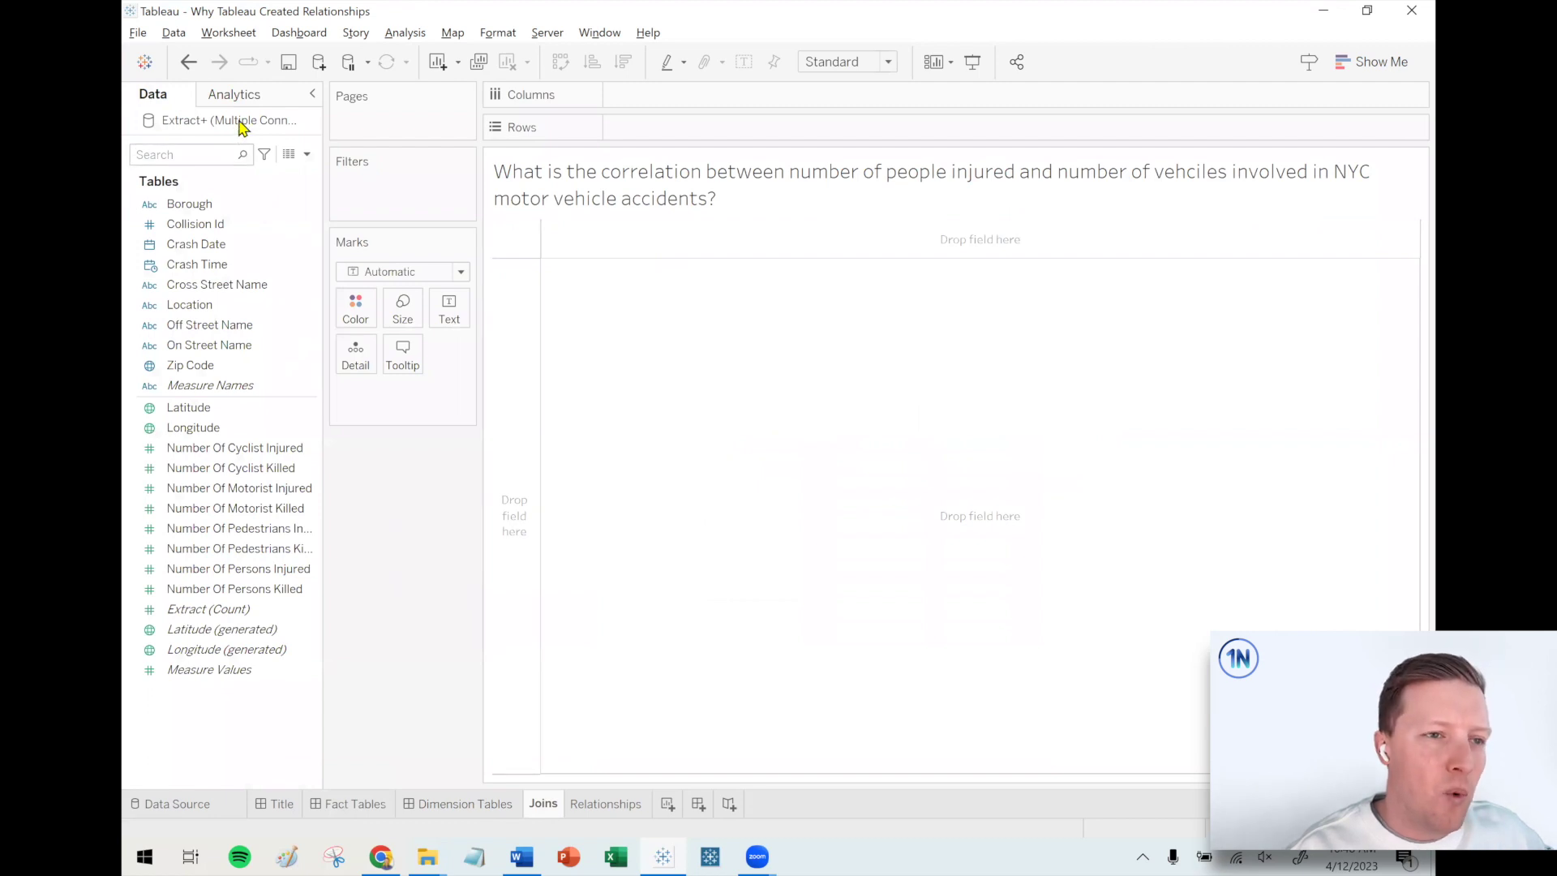
drag(322, 223, 401, 237)
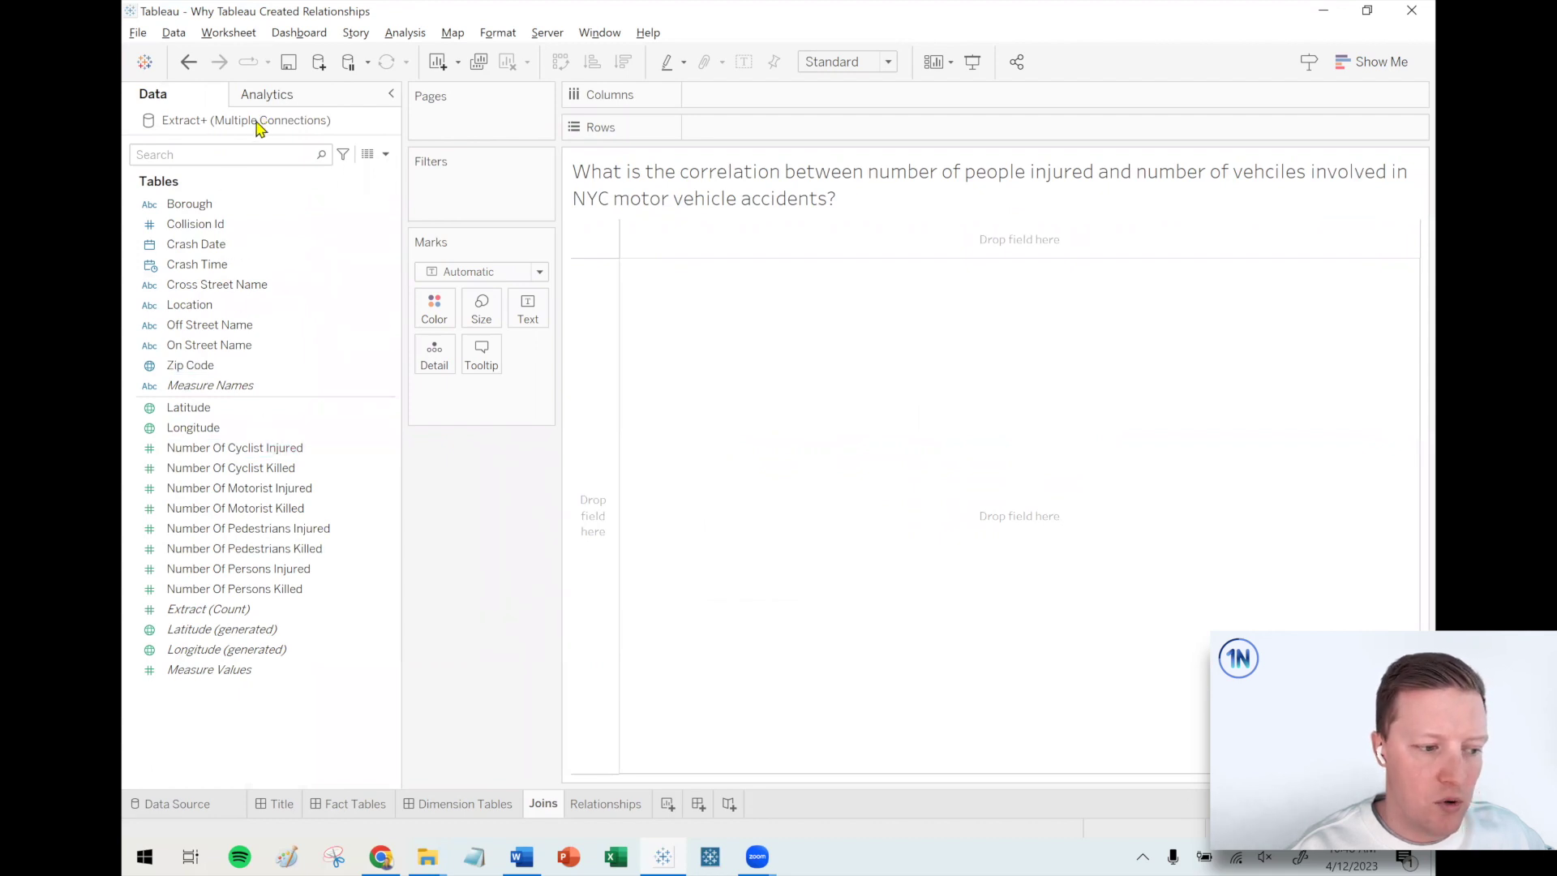
click(255, 448)
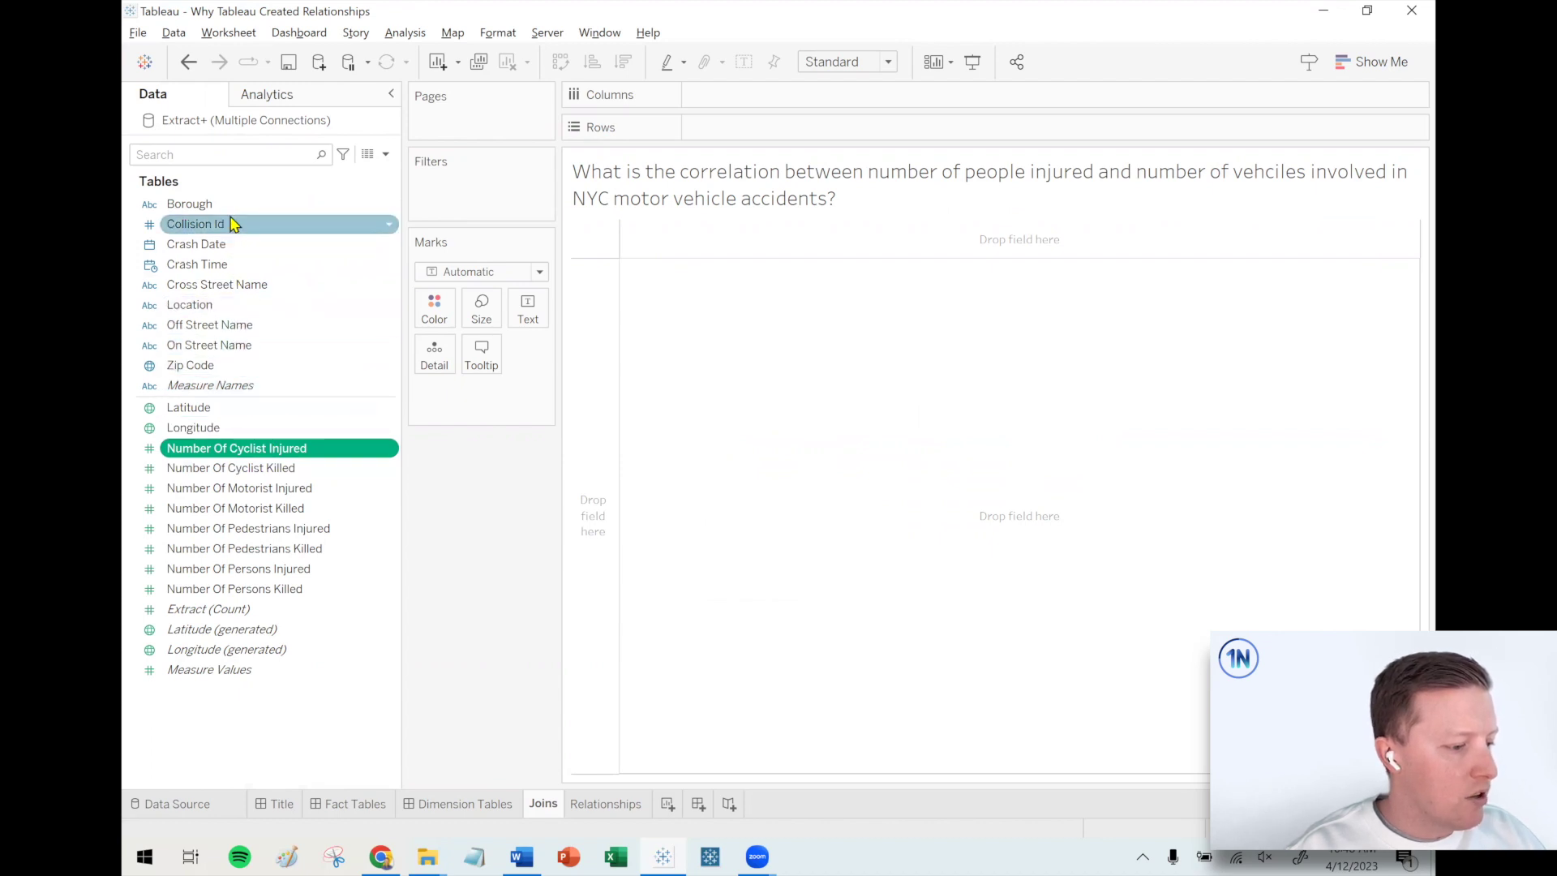
drag(202, 224, 545, 360)
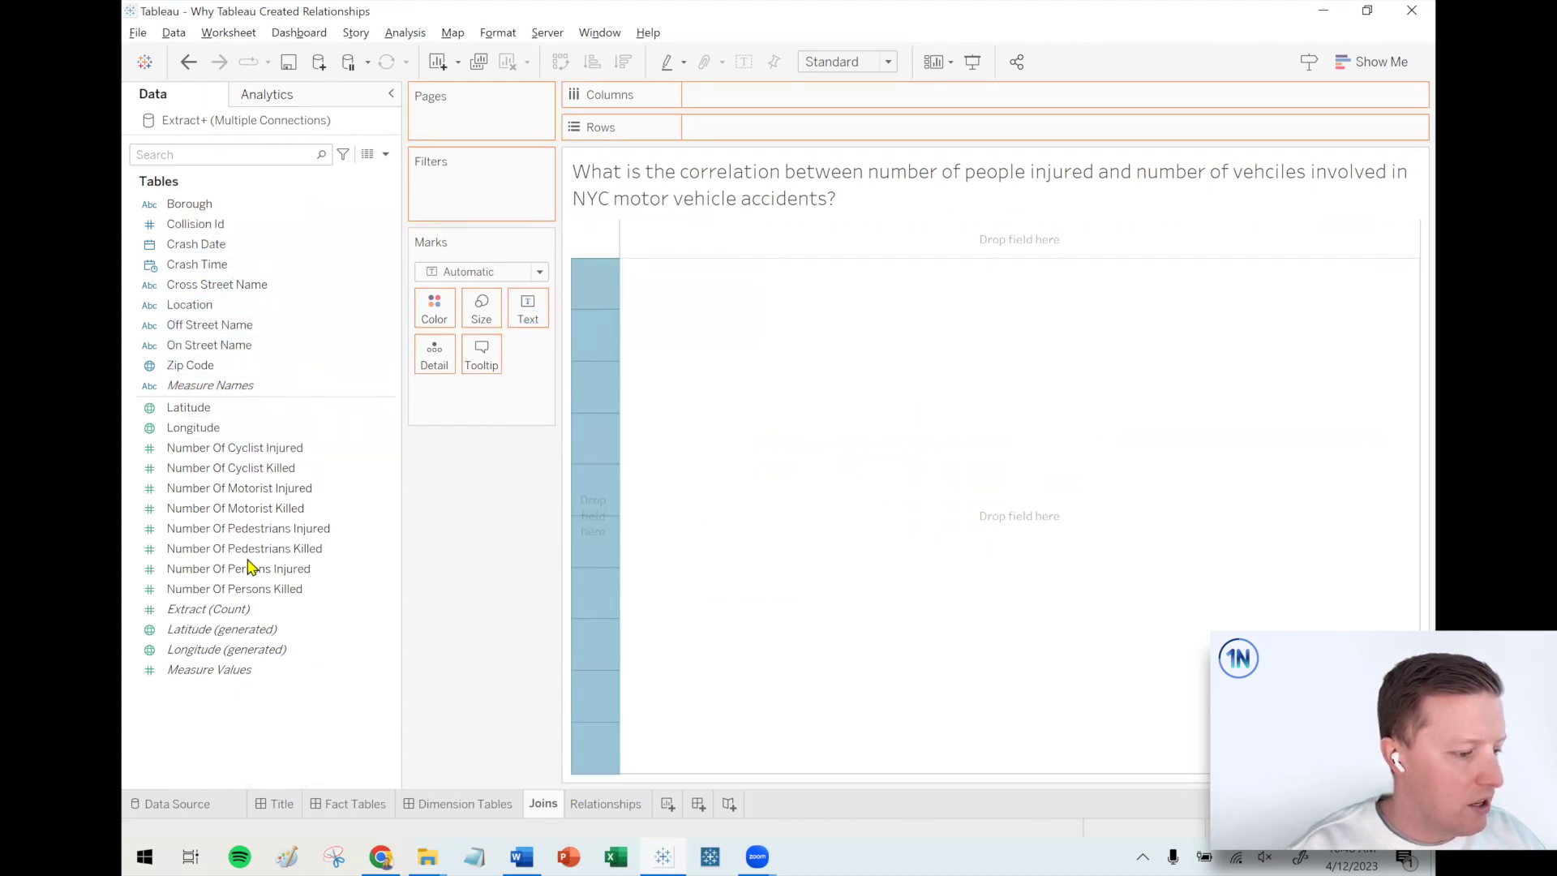
click(243, 590)
drag(236, 569, 821, 110)
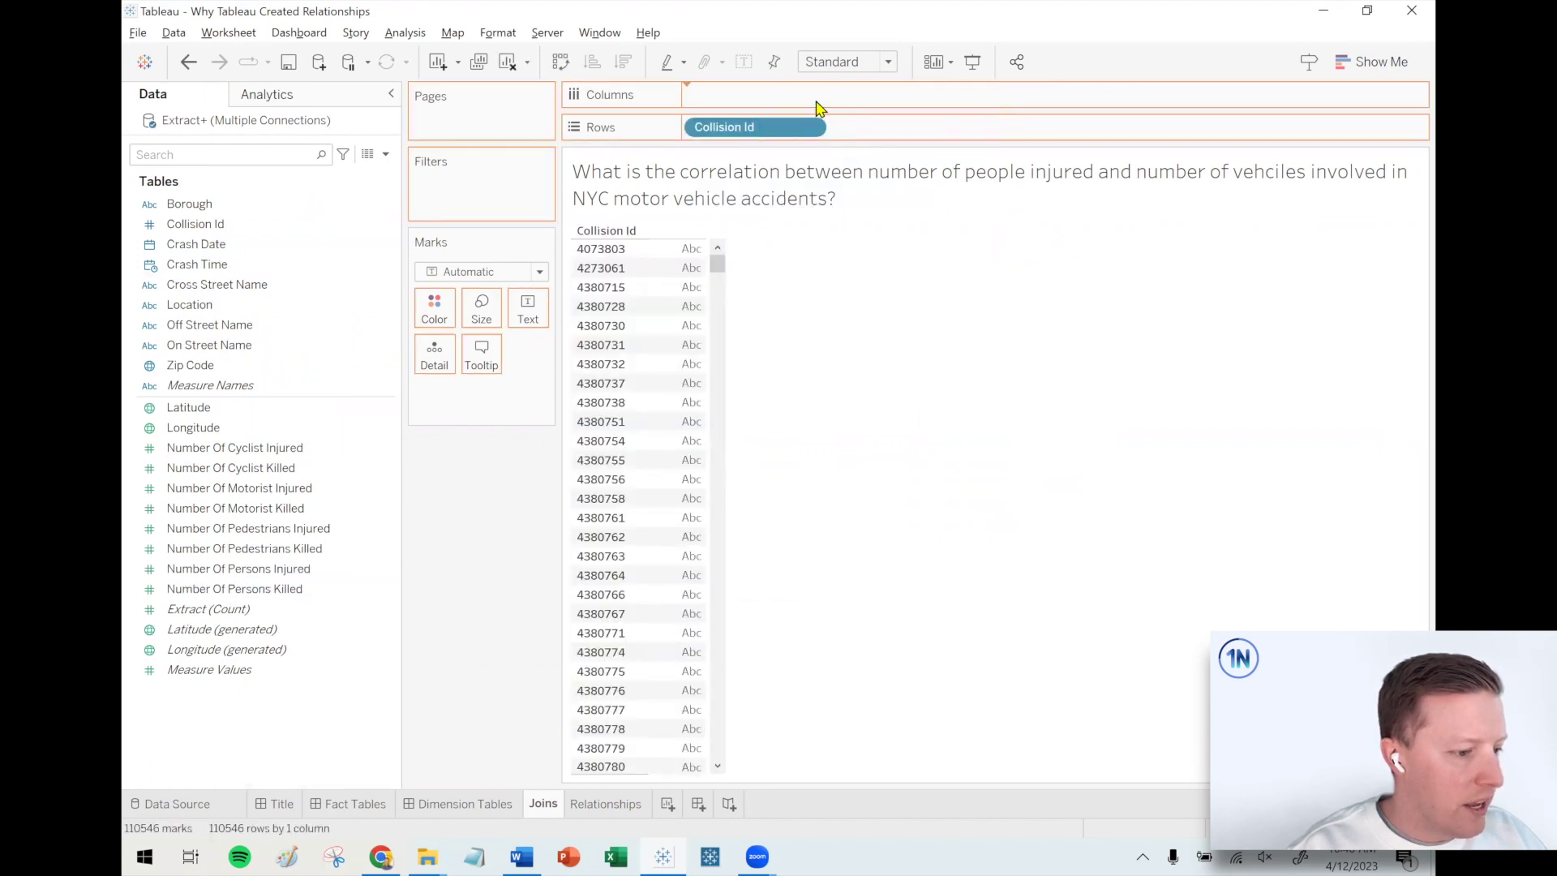
Step: Sort the Collision Id bars in descending order of persons injured and show mark labels on them
click(624, 62)
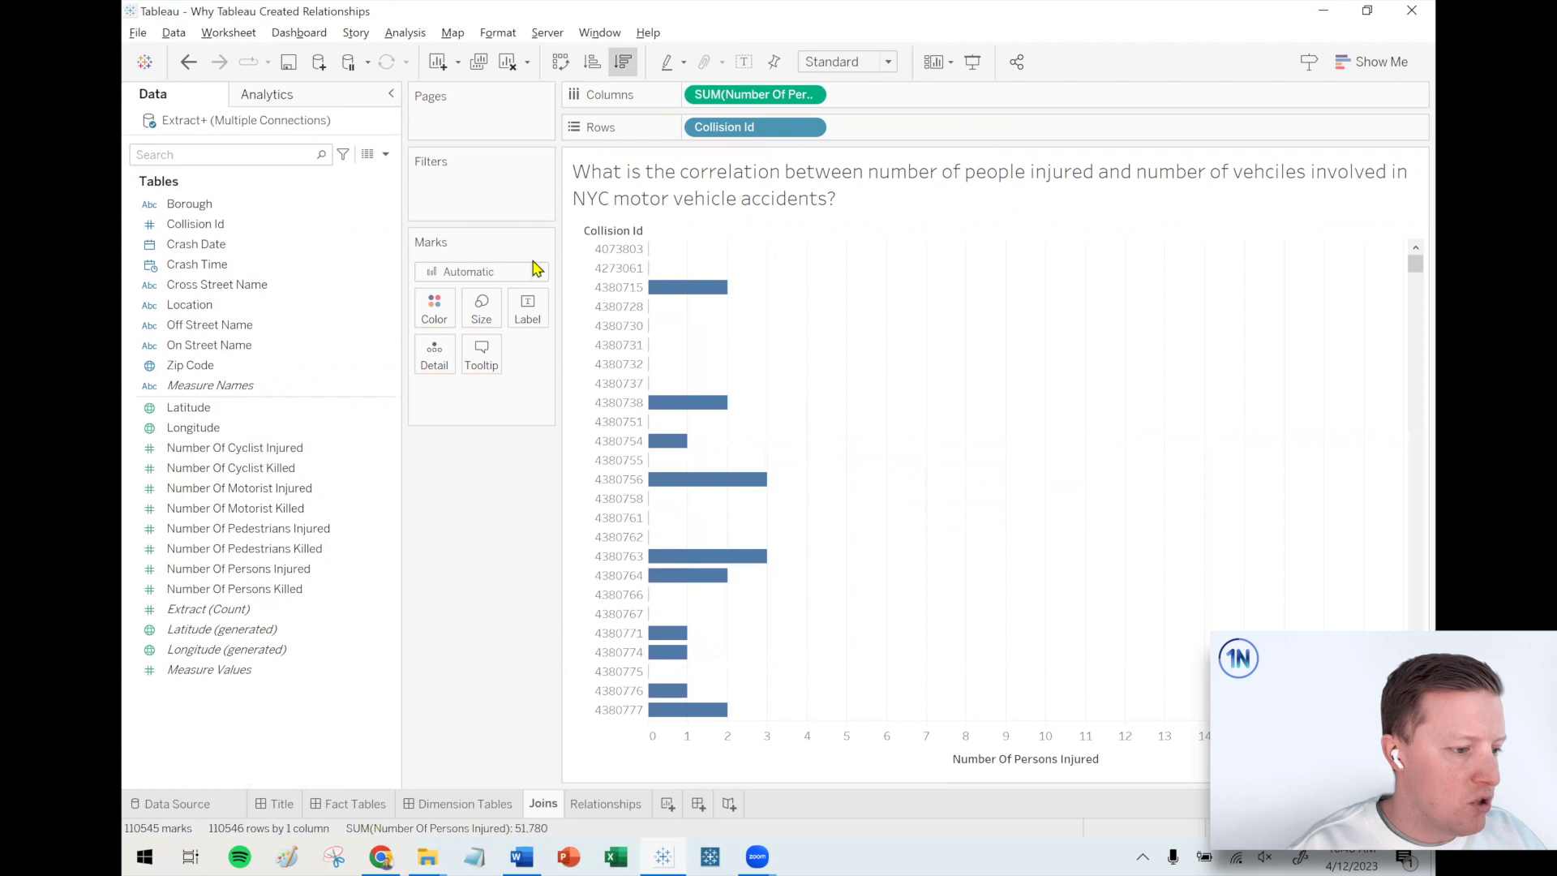
click(531, 321)
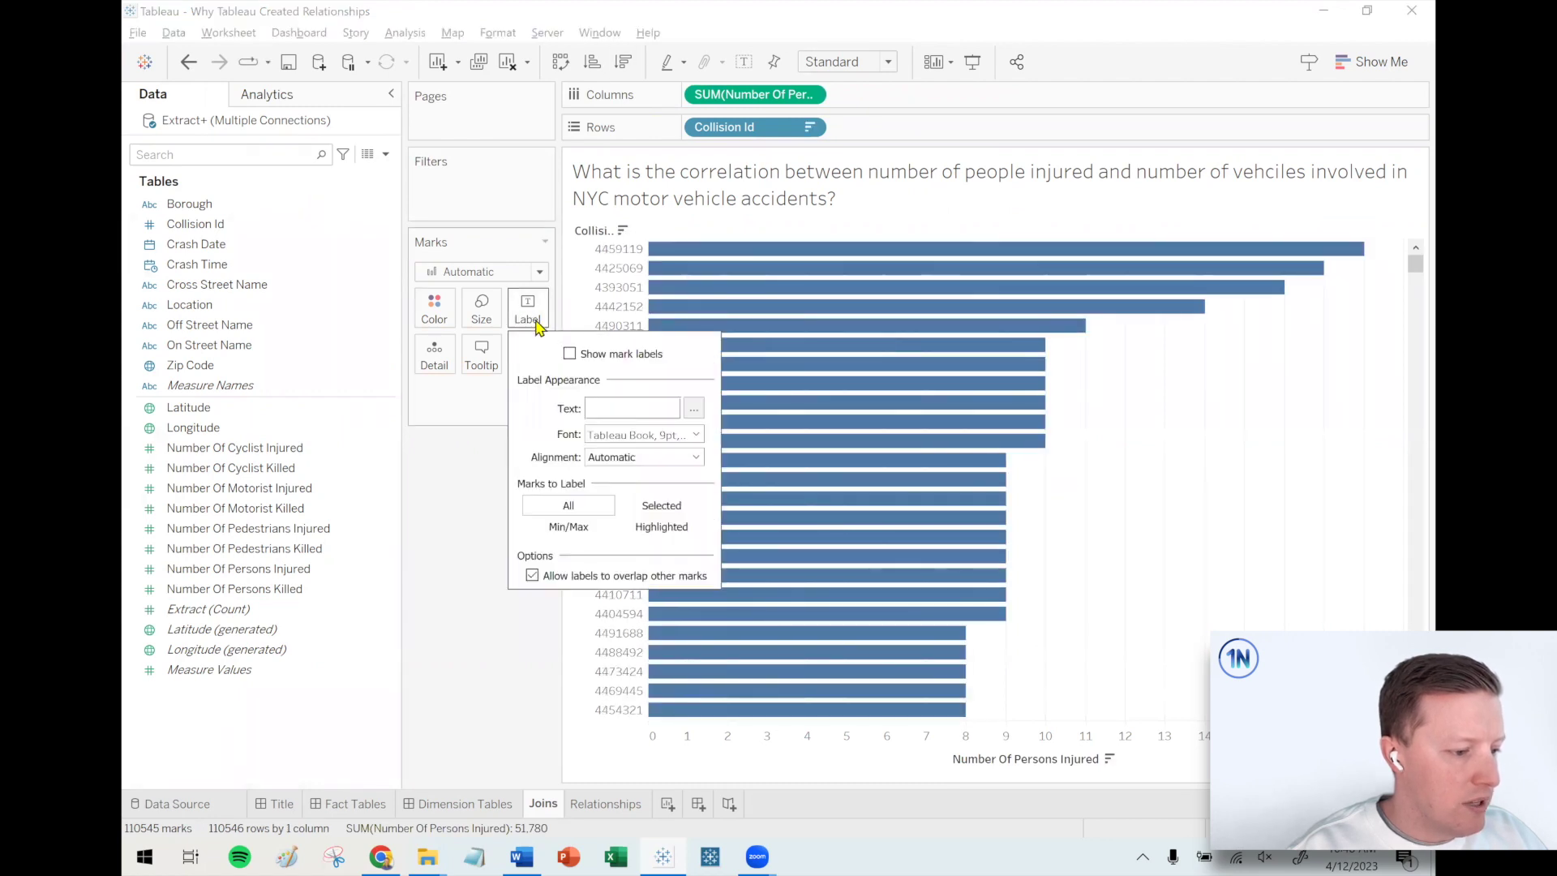
key(space)
click(454, 509)
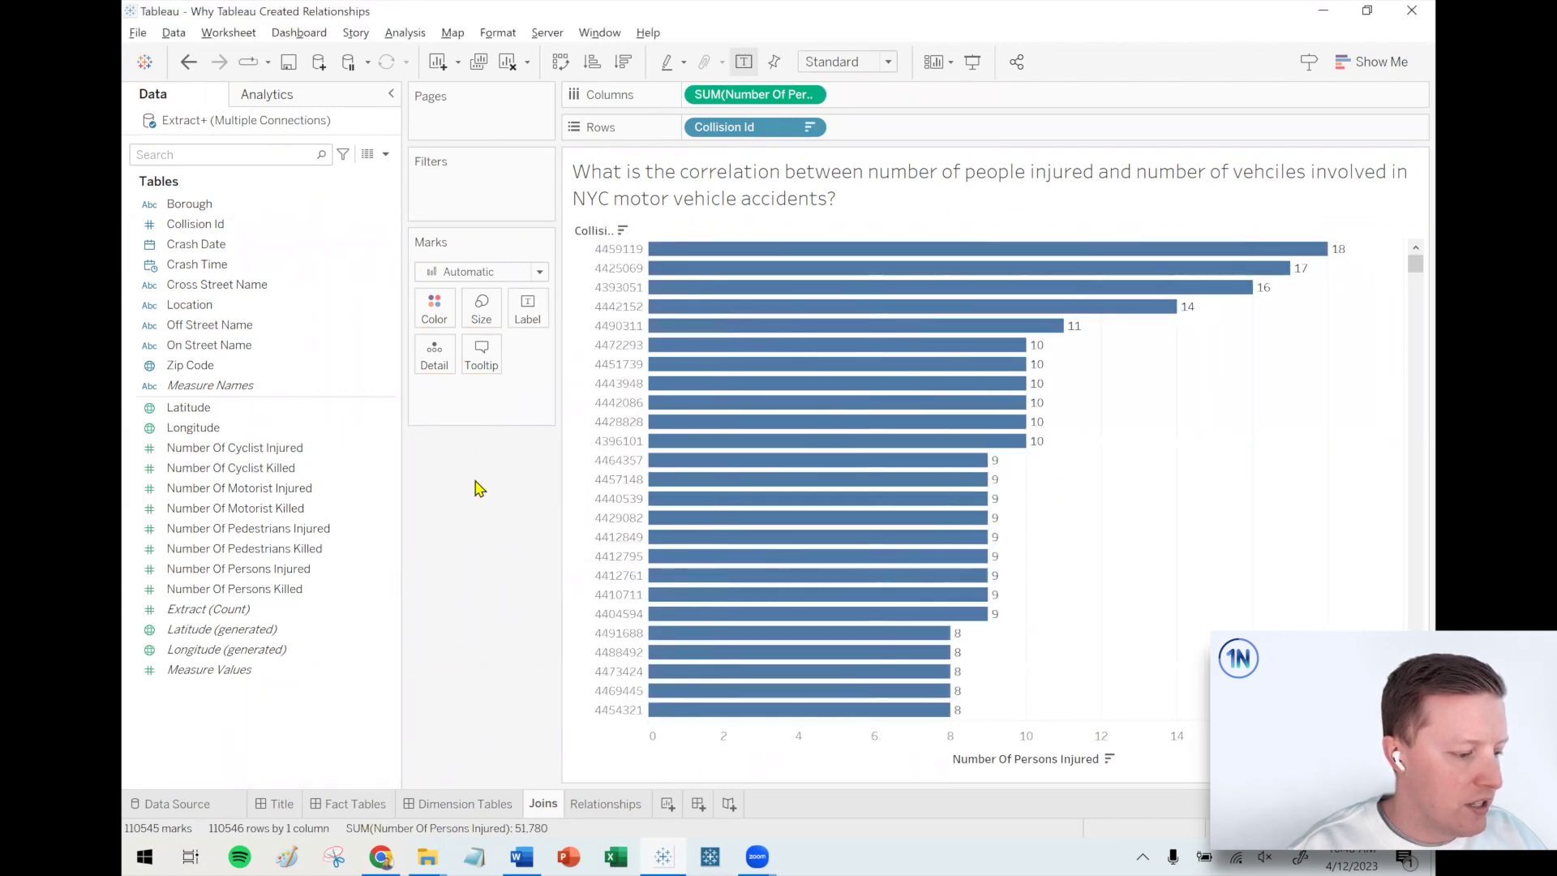
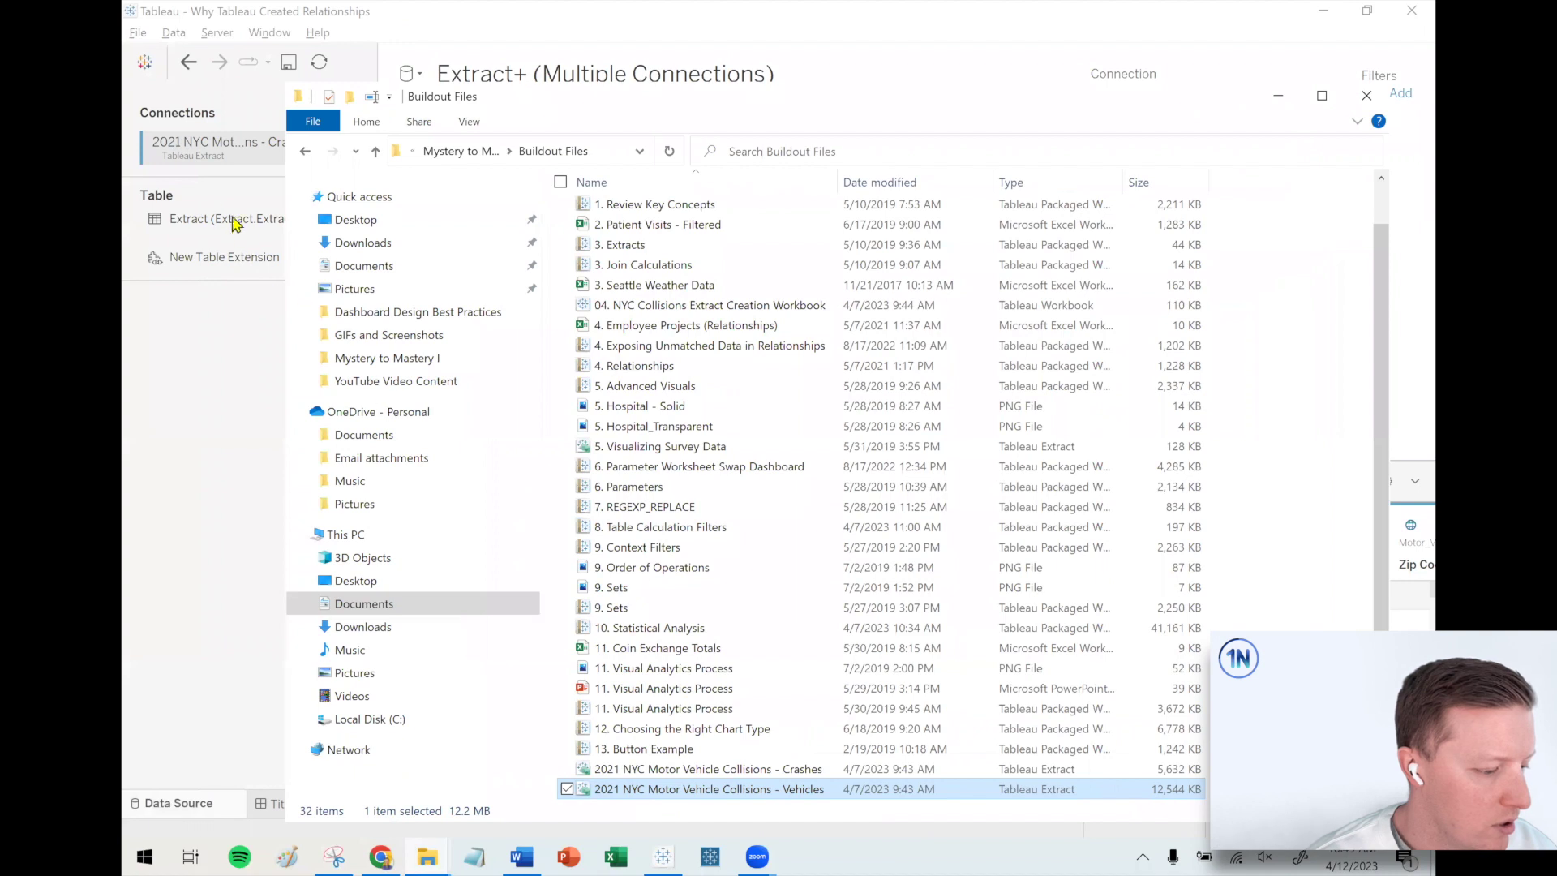
Step: Add the 2021 NYC Motor Vehicle Collisions - Vehicles extract file as a second connection of the data source
drag(220, 201, 227, 172)
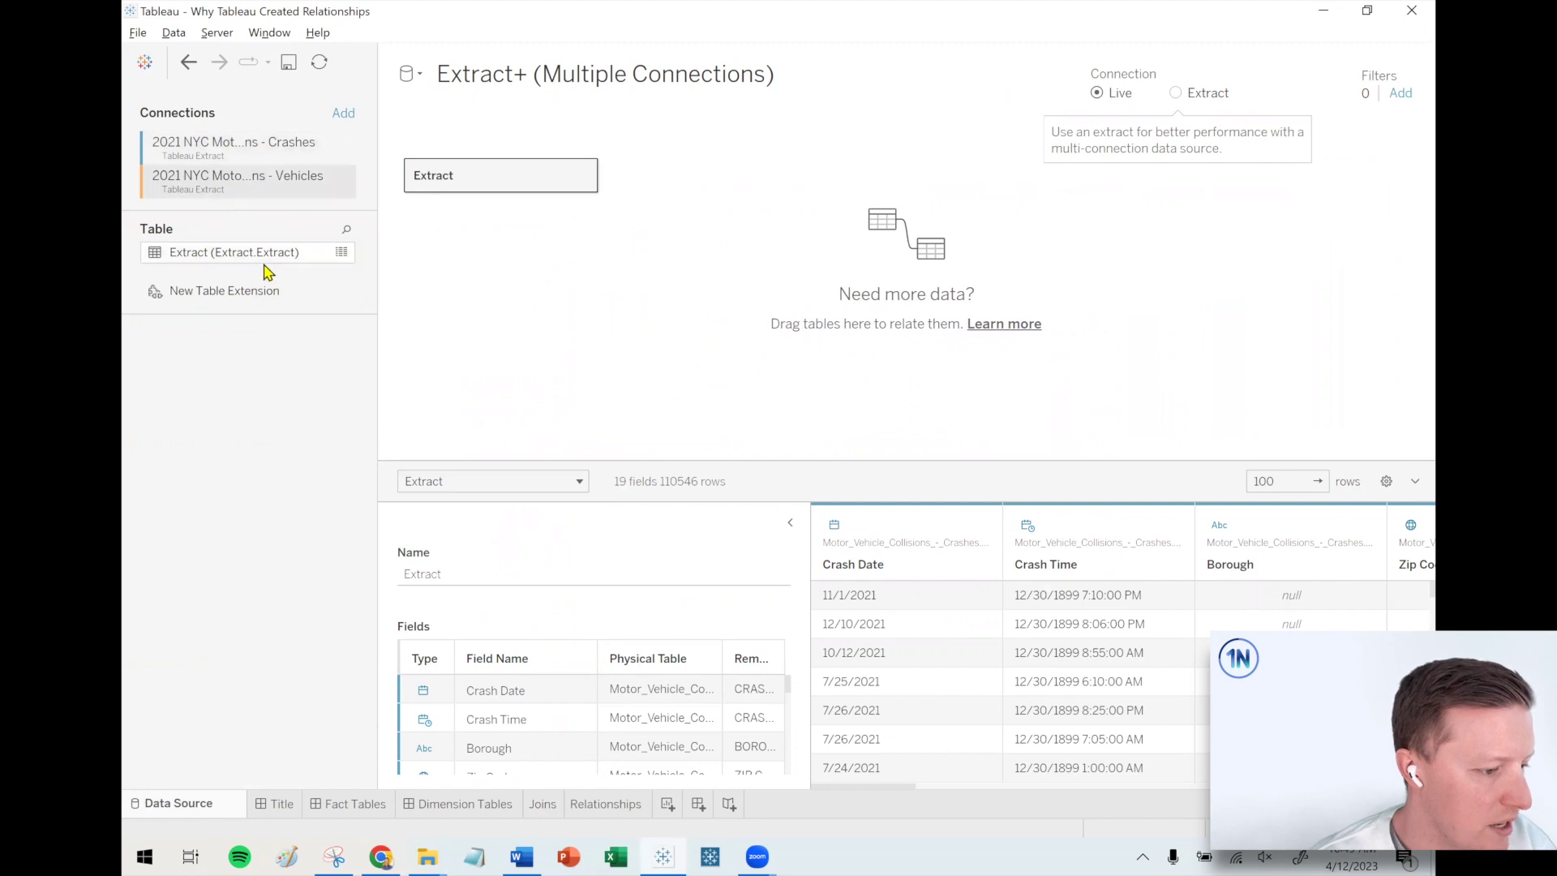
mouse_move(341, 254)
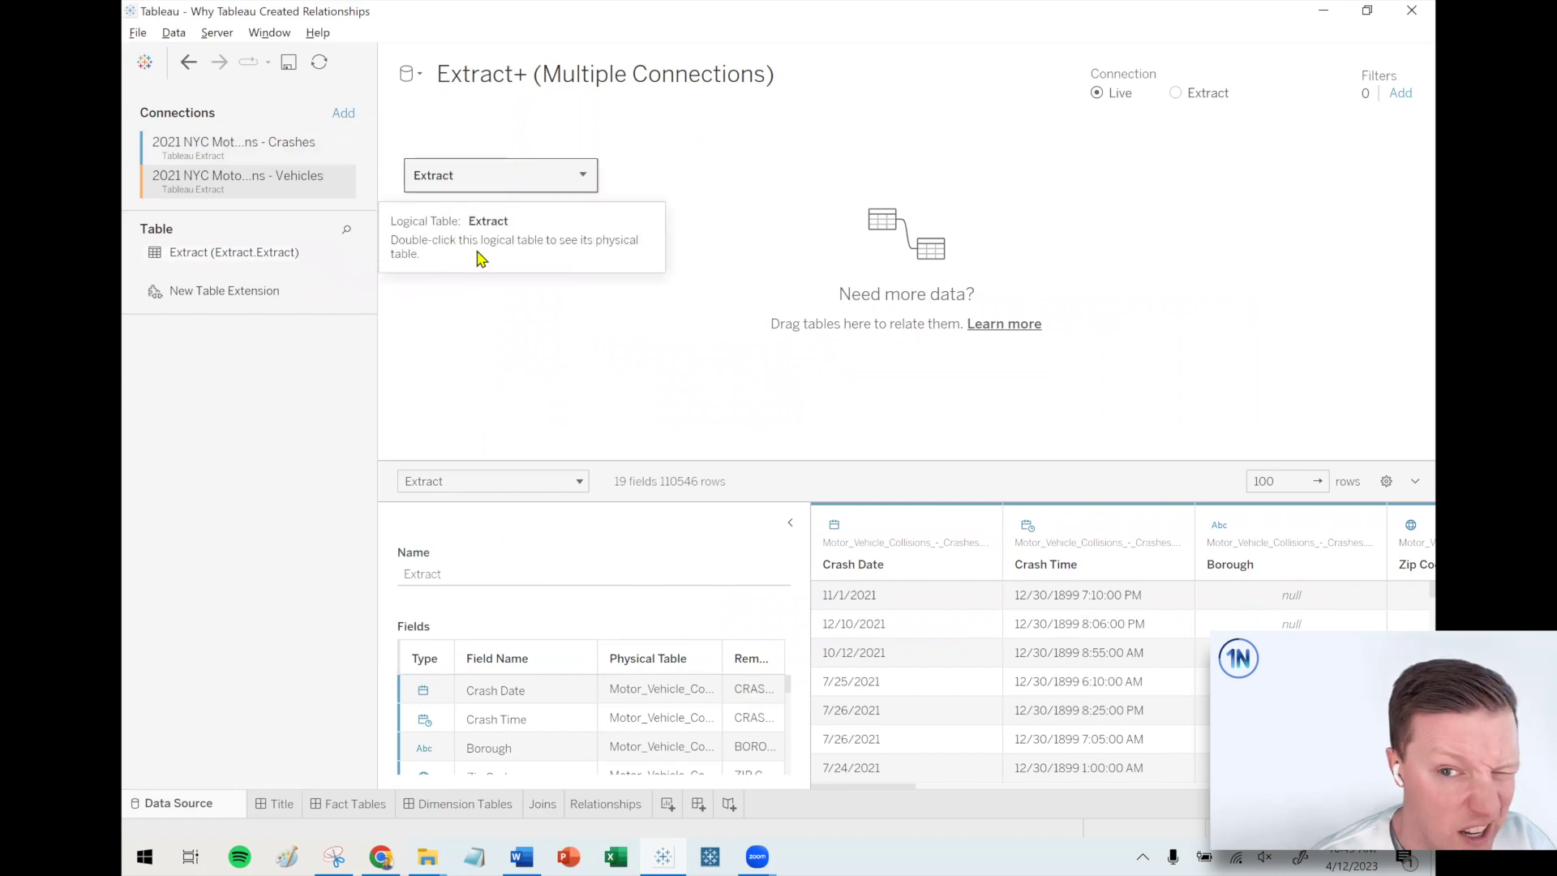
Step: Replace the Crashes table on the canvas with the Vehicles Extract table to check its row count, and undo the replacement
click(582, 173)
click(631, 245)
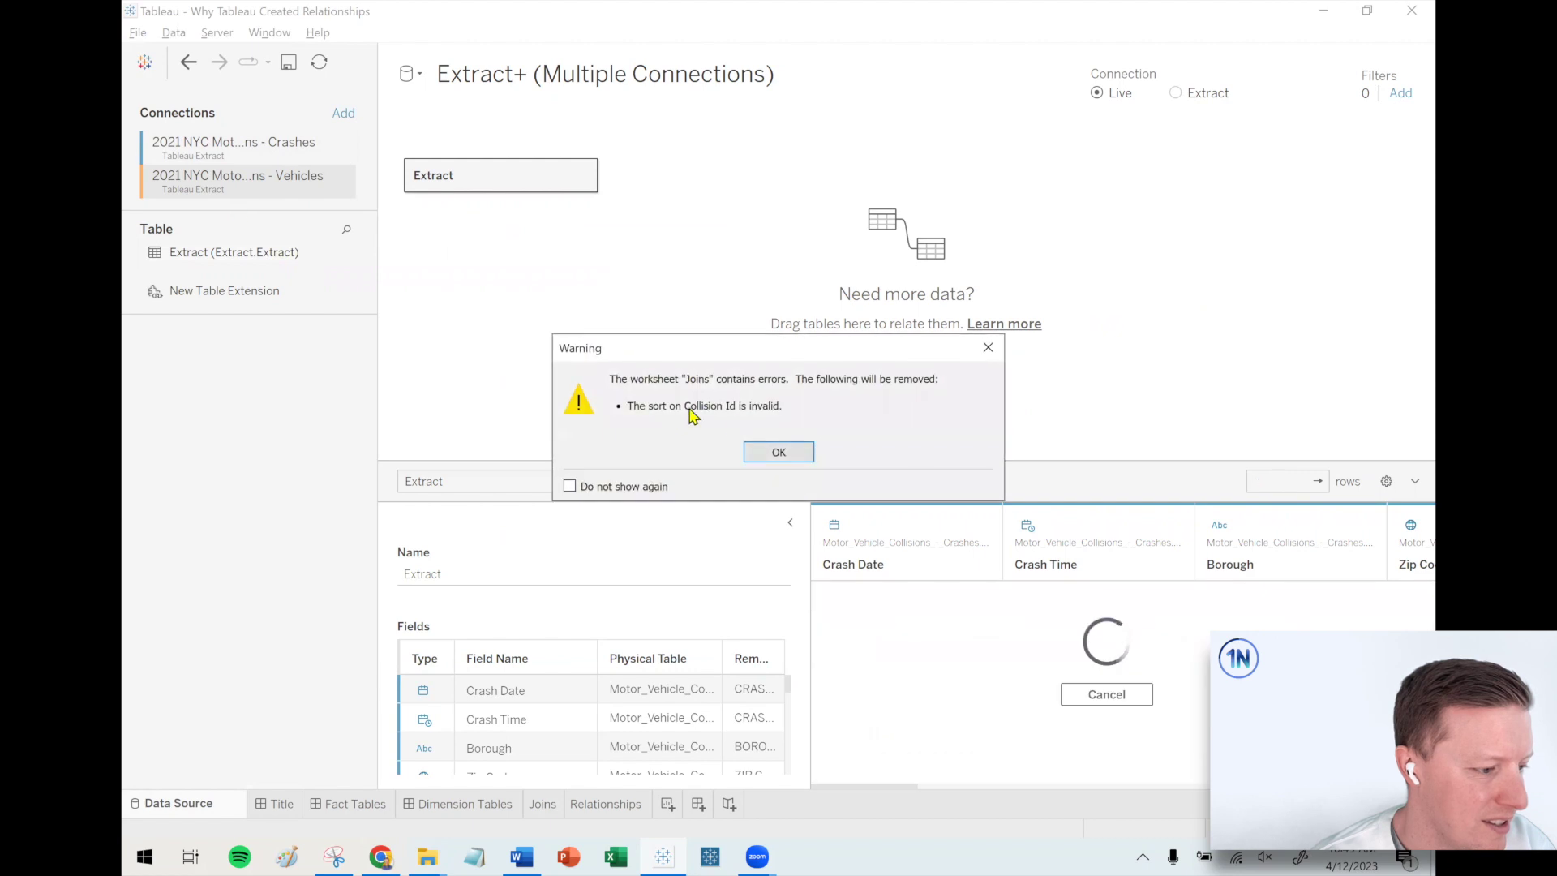
click(778, 454)
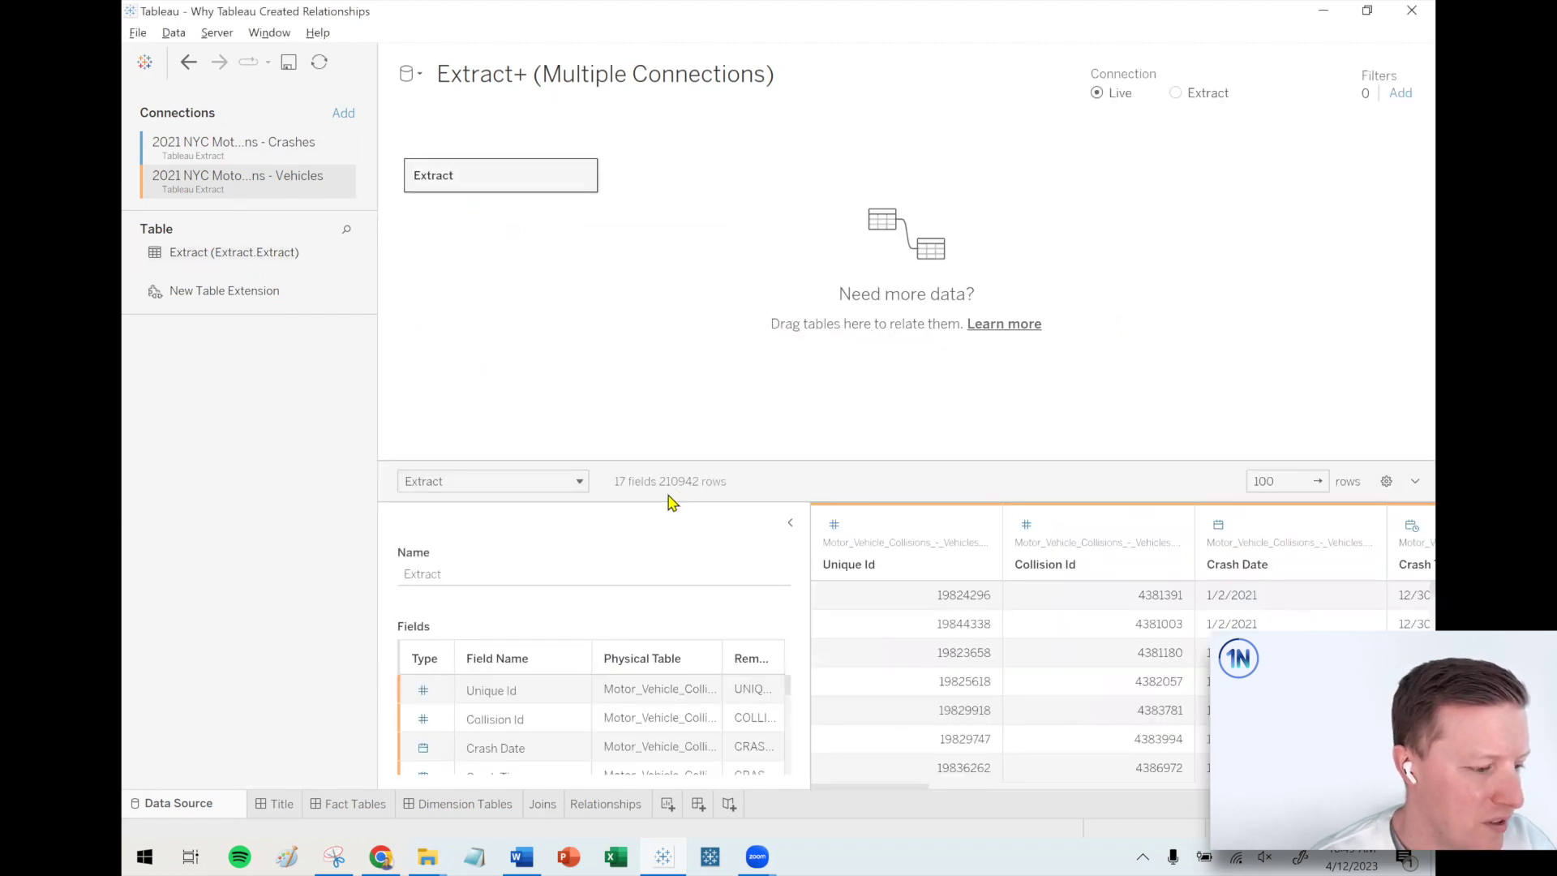
click(674, 489)
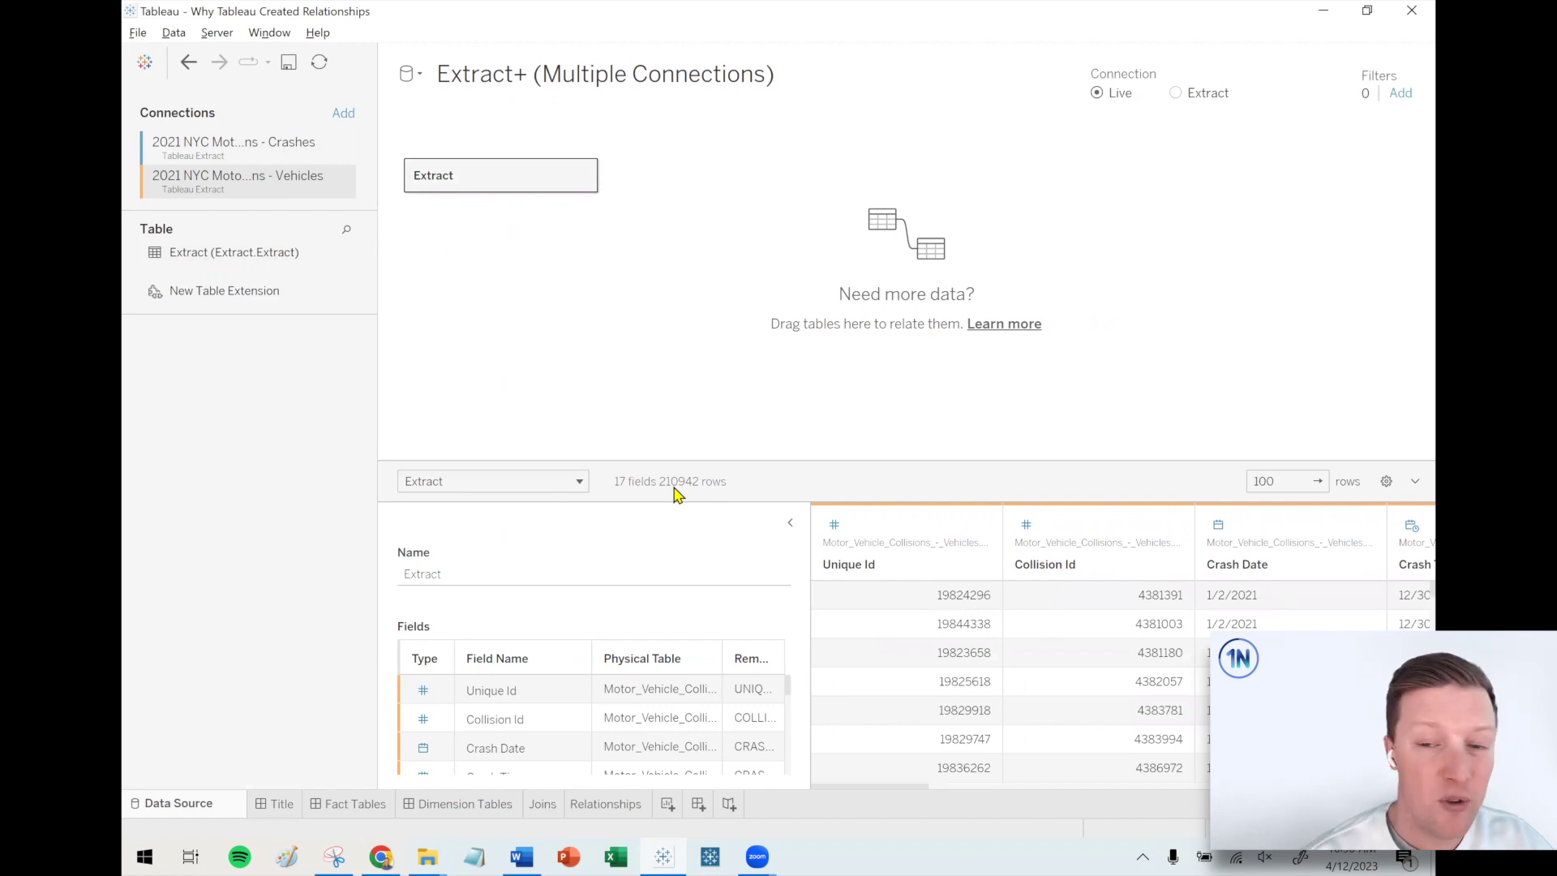
click(189, 63)
click(189, 64)
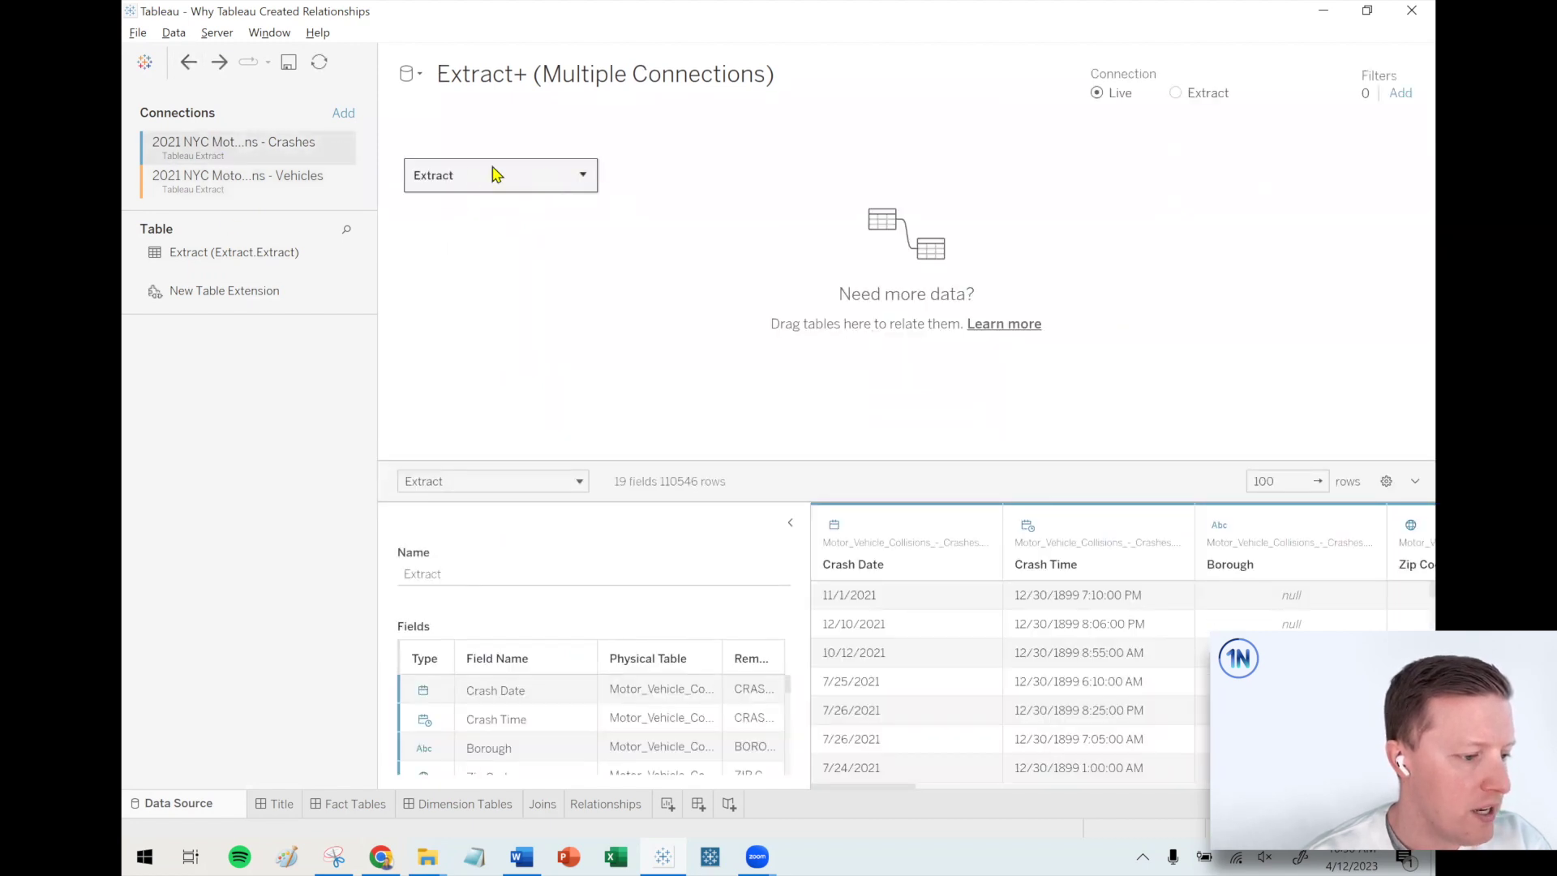
Step: Open the Crashes Extract table's physical layer and join the Extract table from the Vehicles connection to it
click(324, 154)
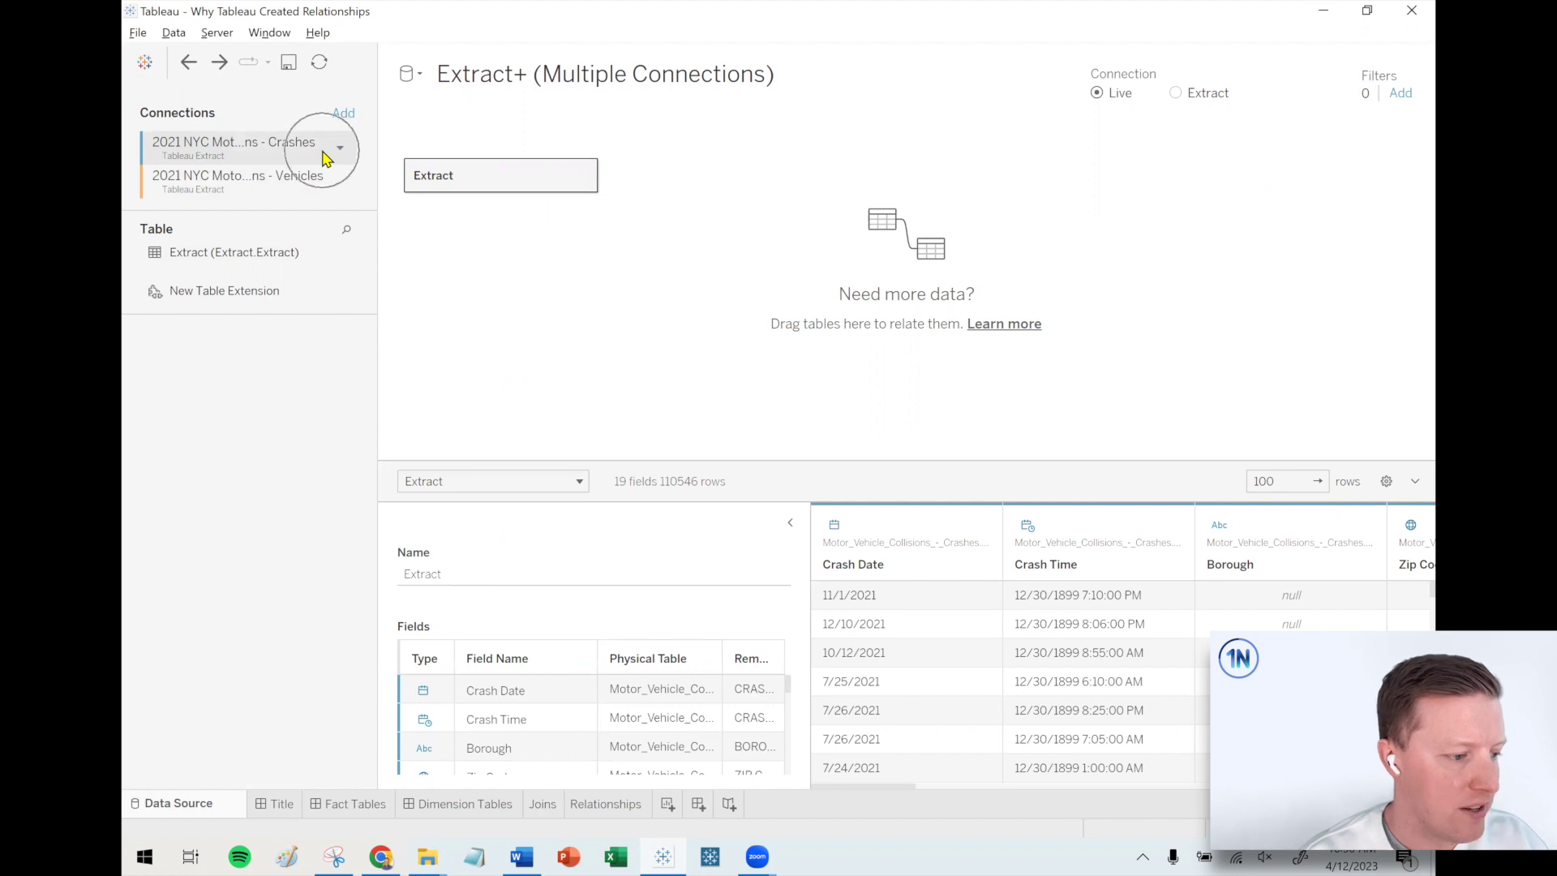
click(582, 175)
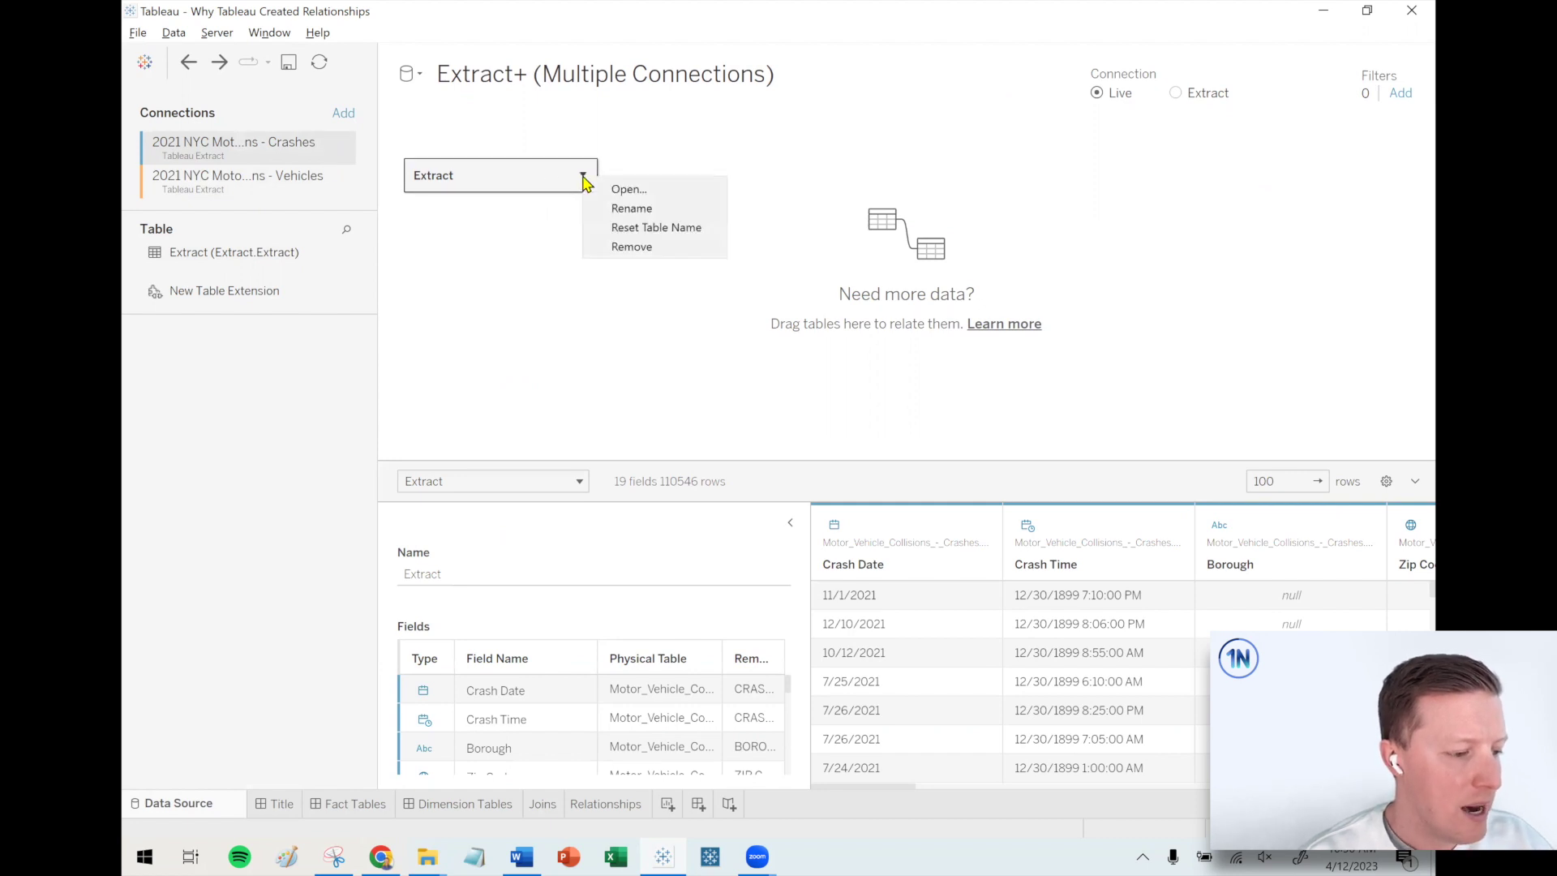
click(648, 191)
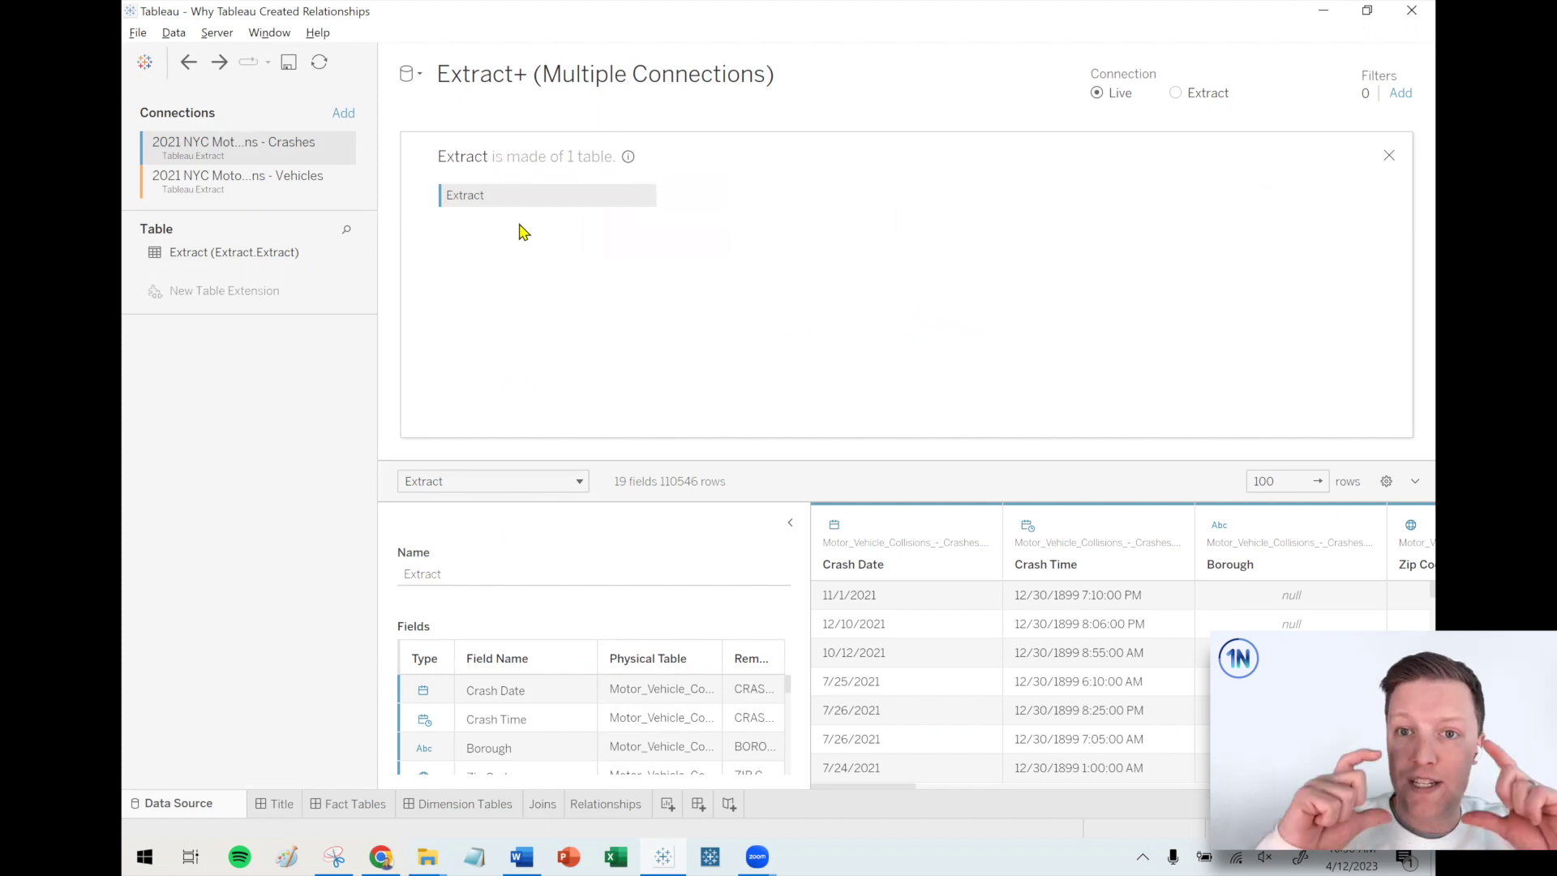
click(264, 180)
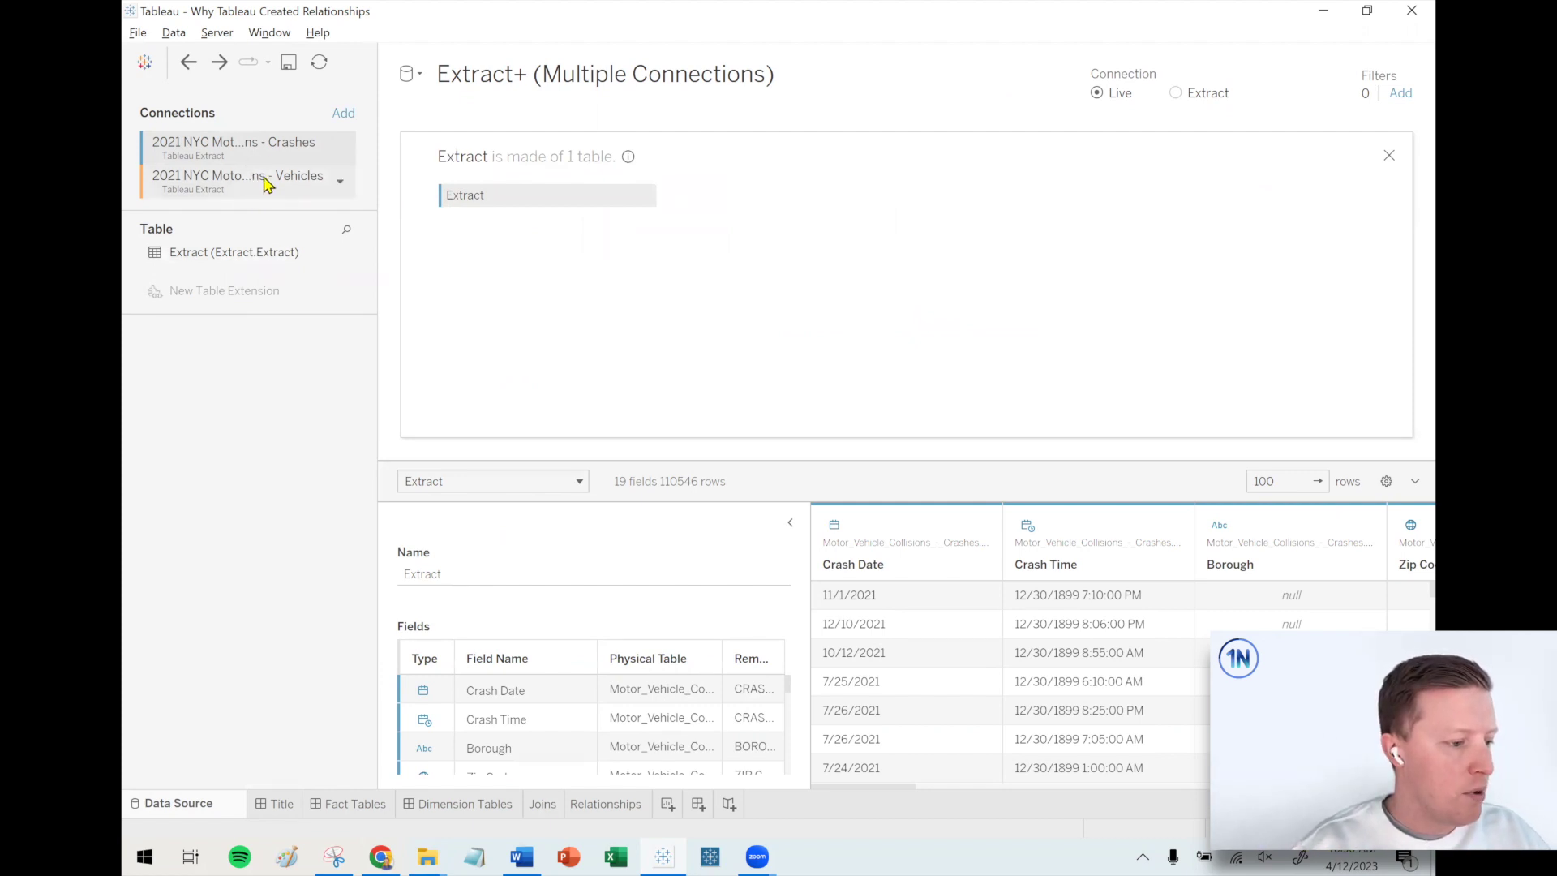
drag(188, 258, 730, 213)
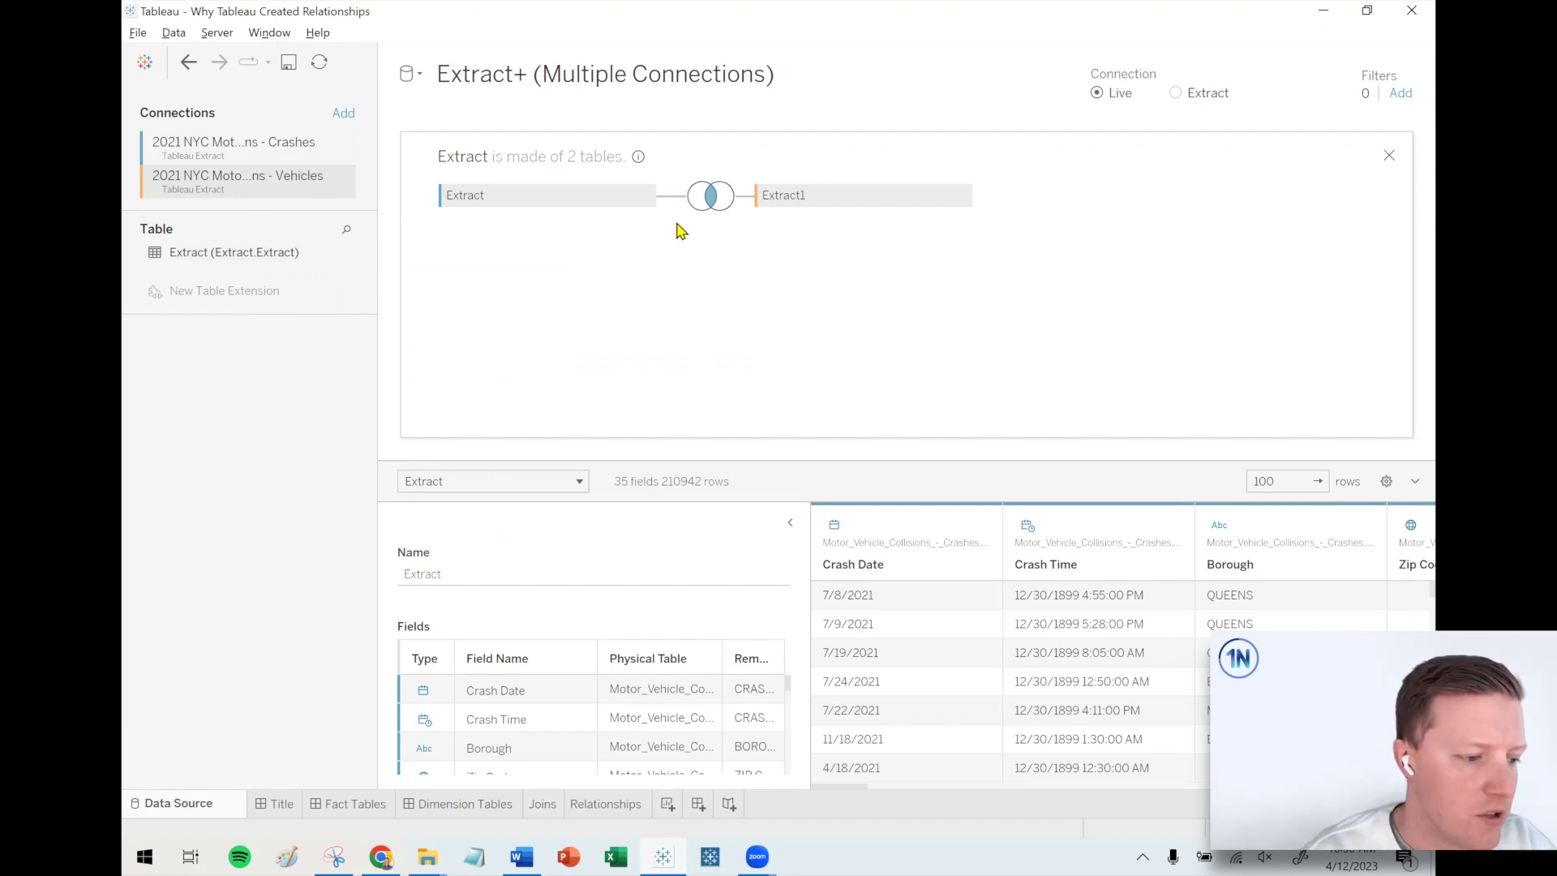
Step: Review the inner join's Collision Id clause and the fields each table offers for another join clause
mouse_move(716, 204)
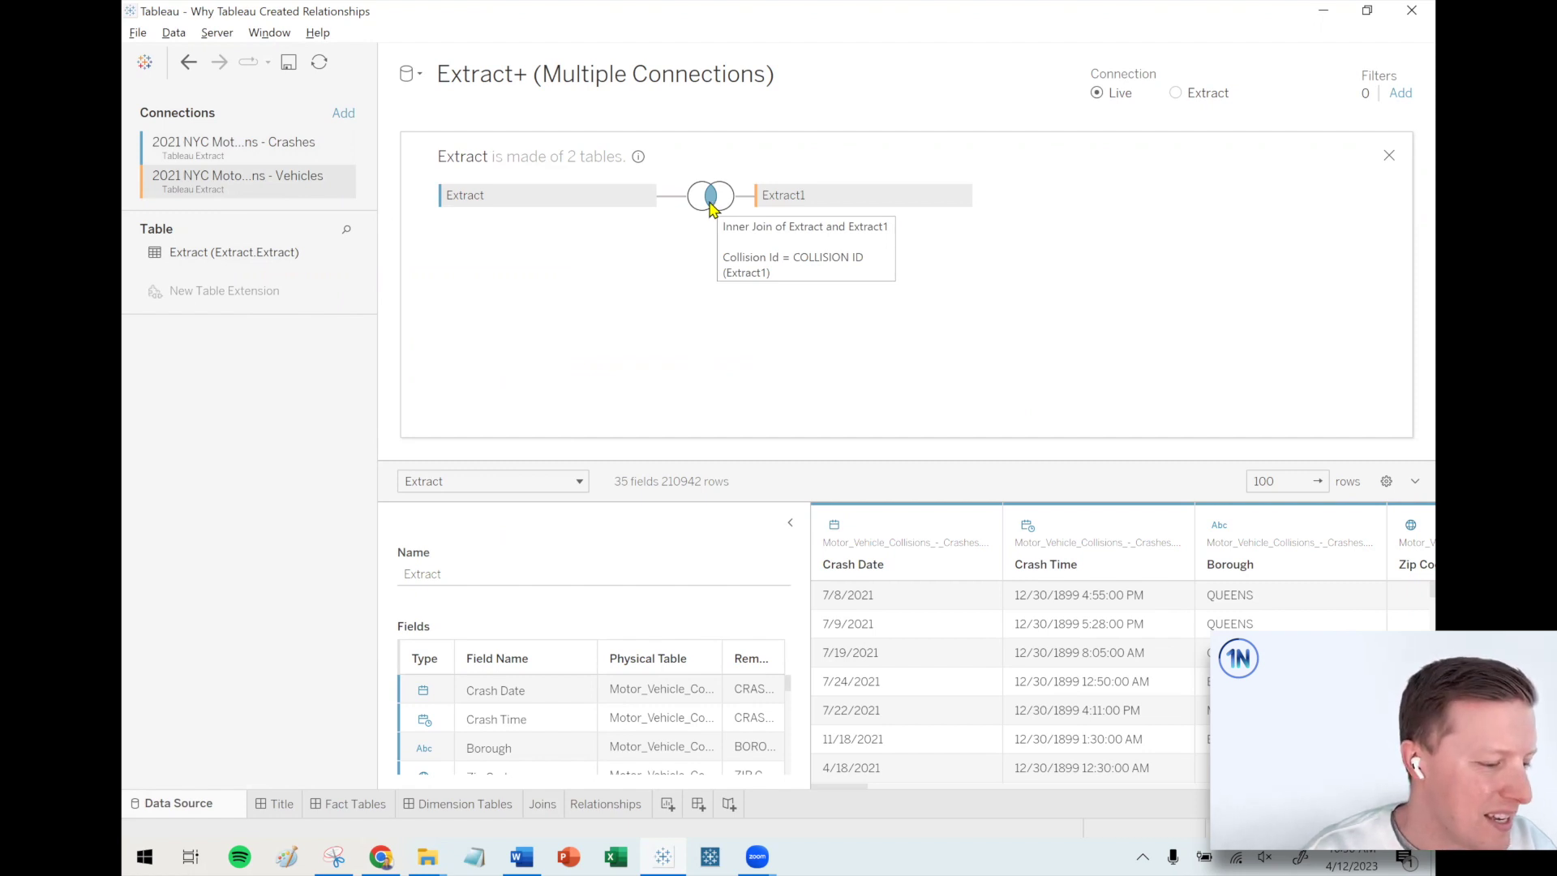
click(711, 197)
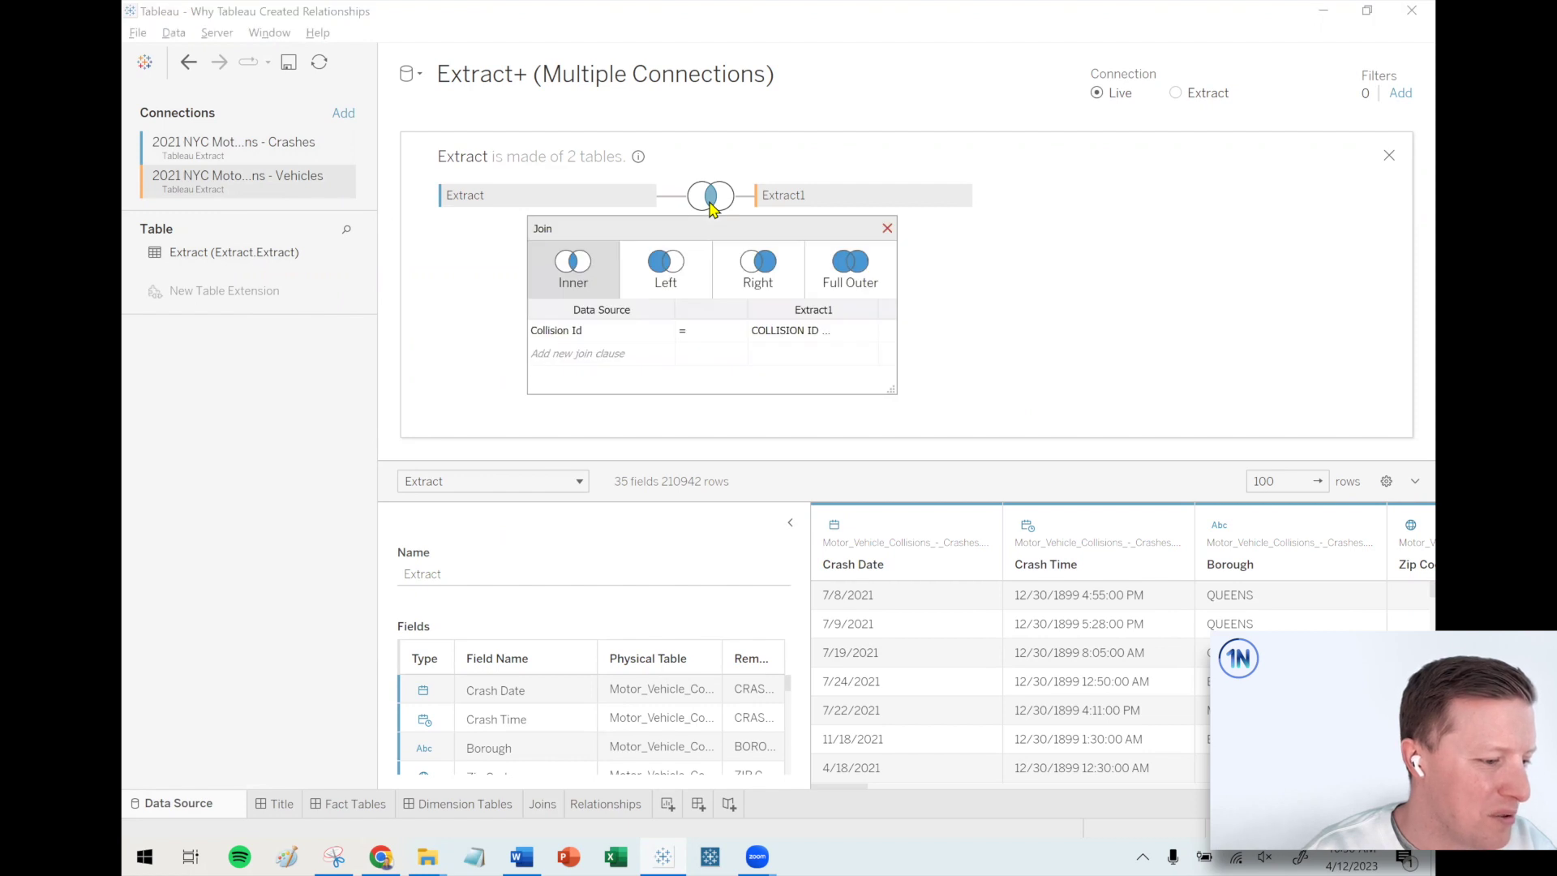
click(784, 354)
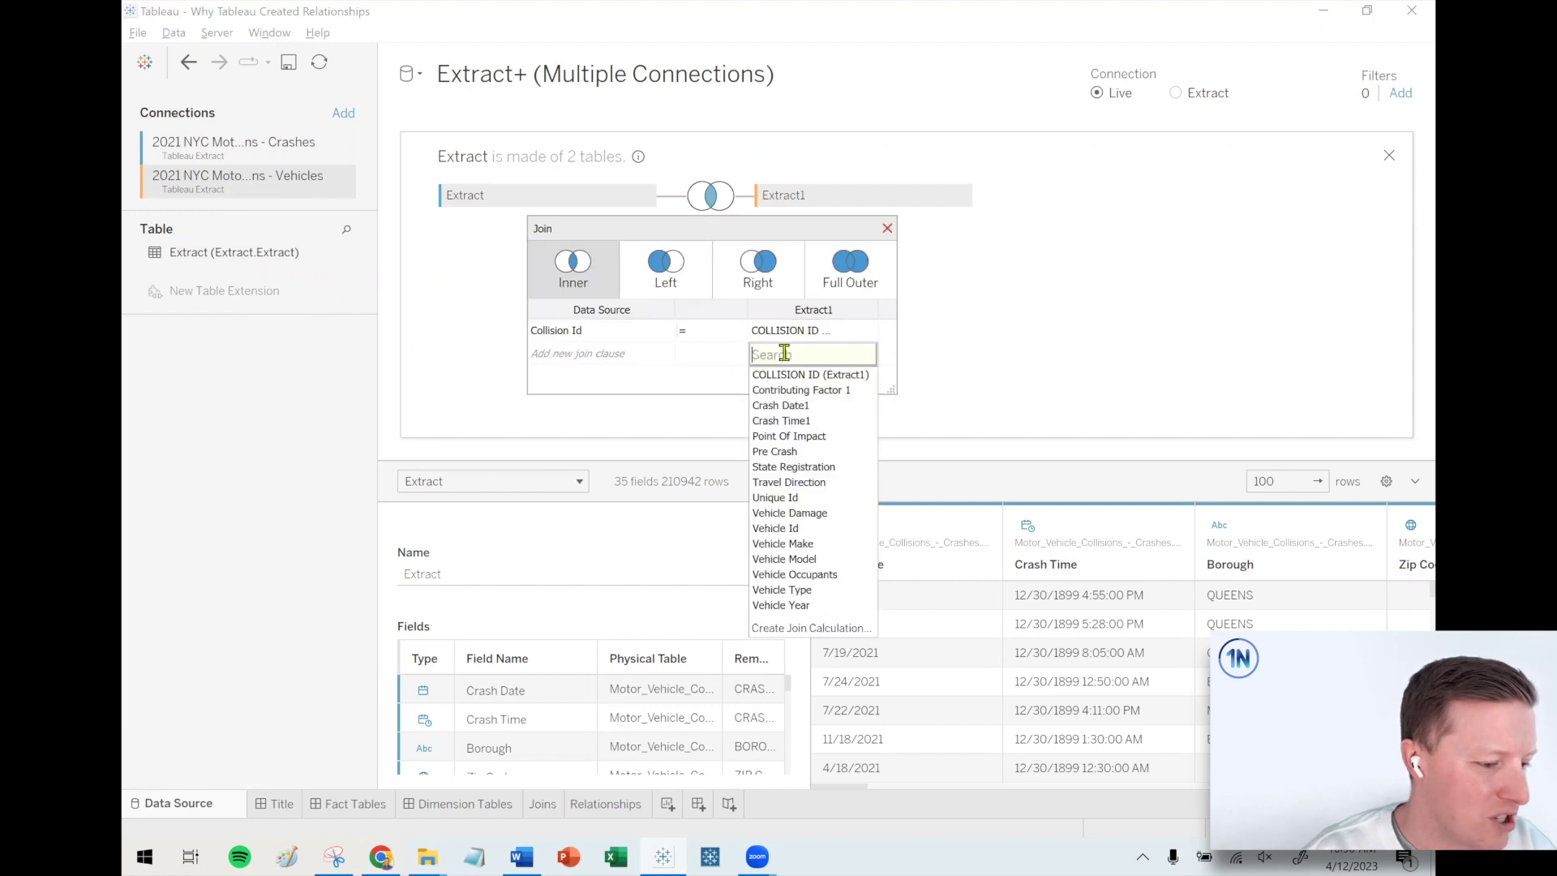
click(626, 350)
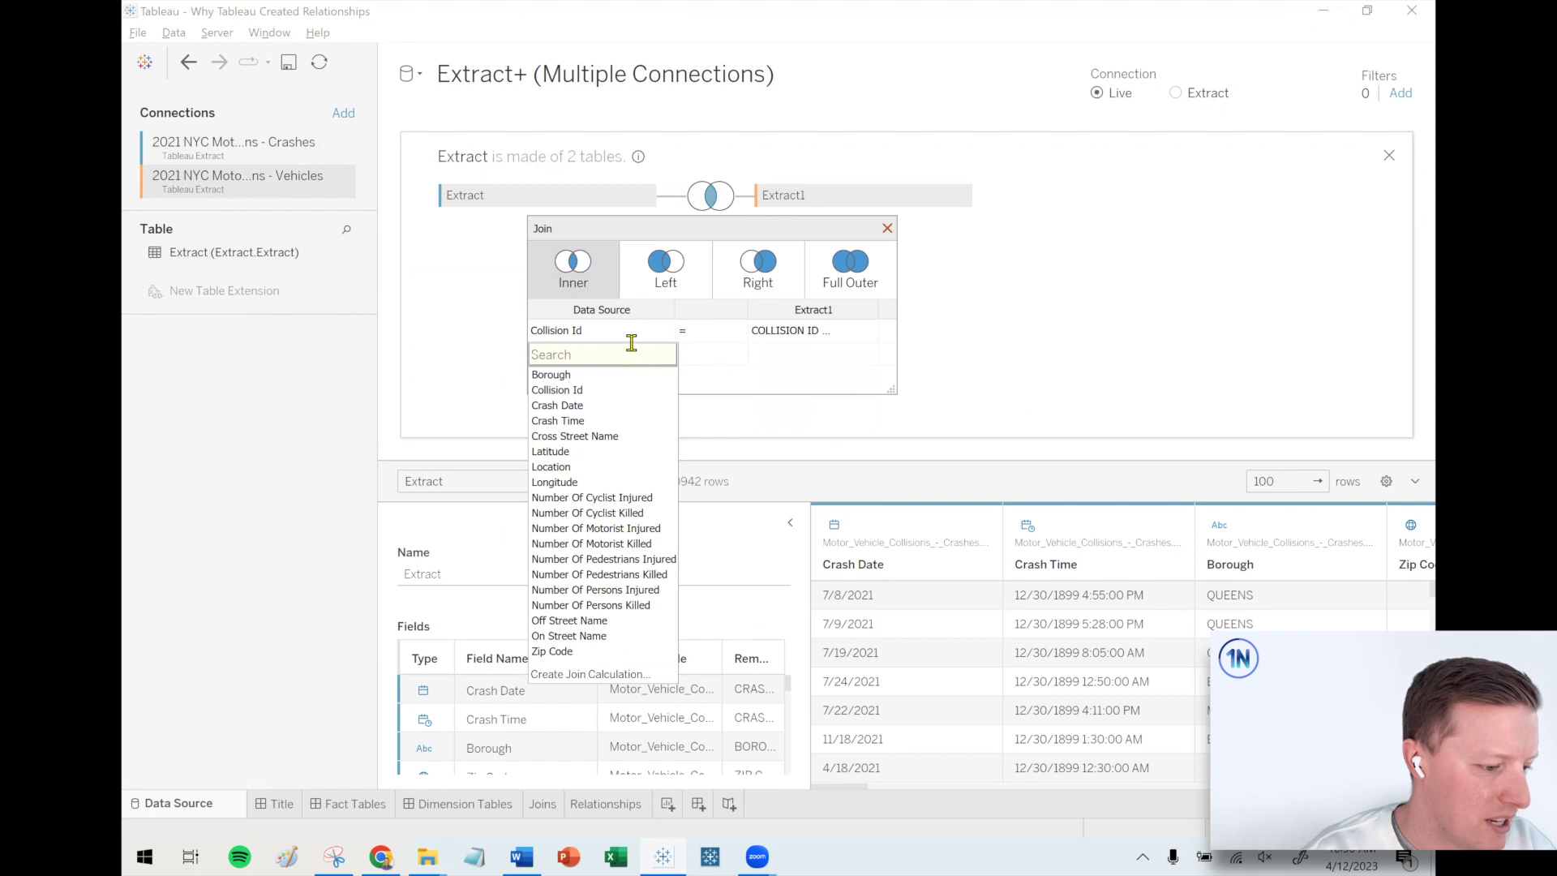
text(id)
key(BackSpace)
key(BackSpace)
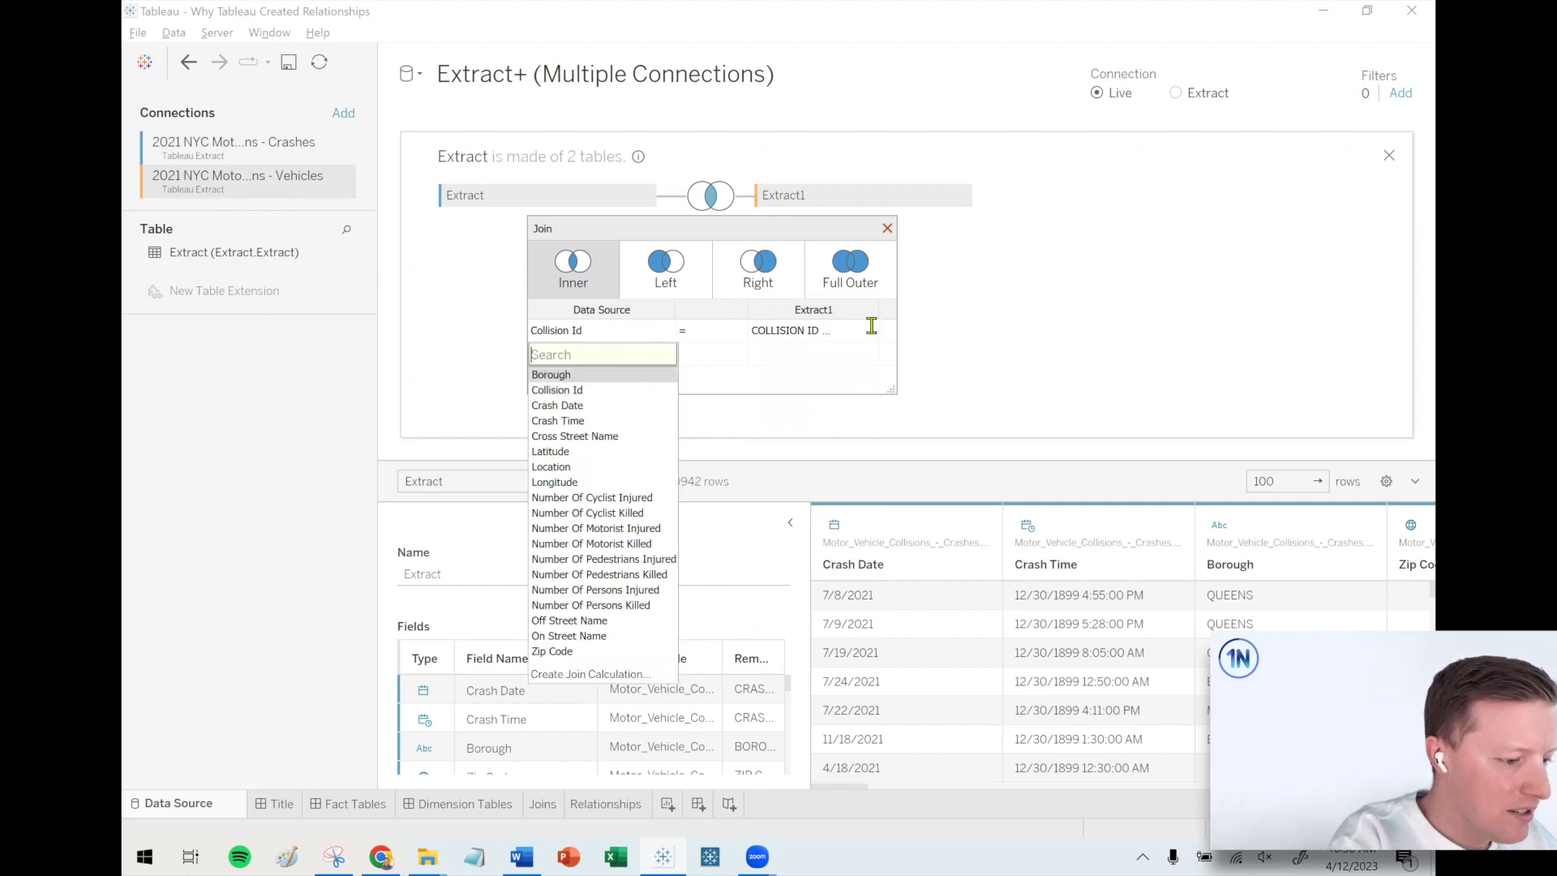
click(886, 227)
click(887, 228)
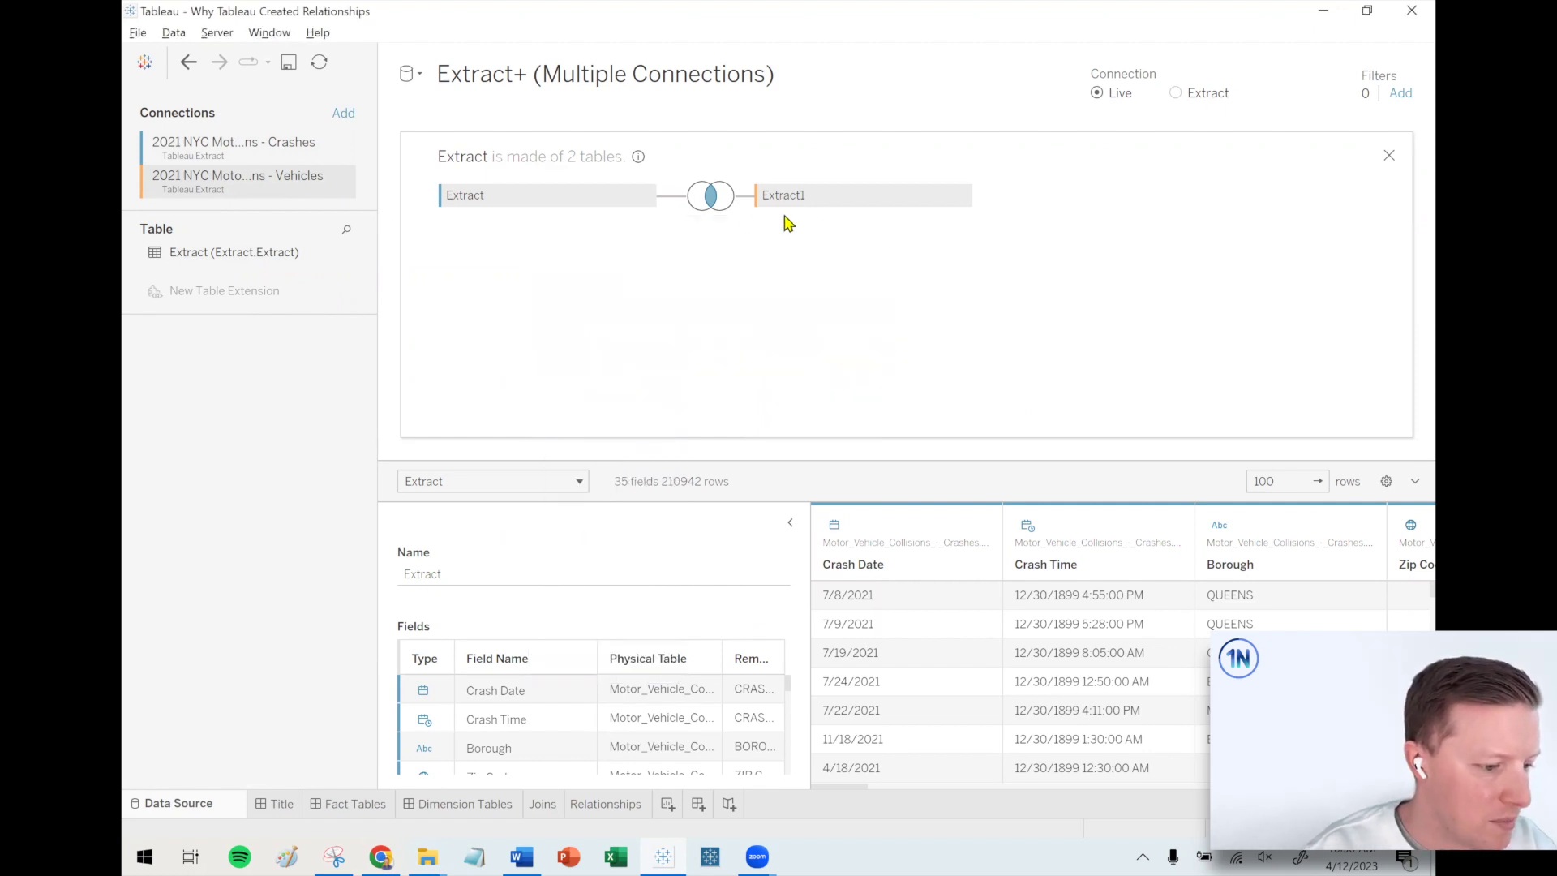
Step: Change the join between the Crashes and Vehicles extracts to Full Outer
click(712, 201)
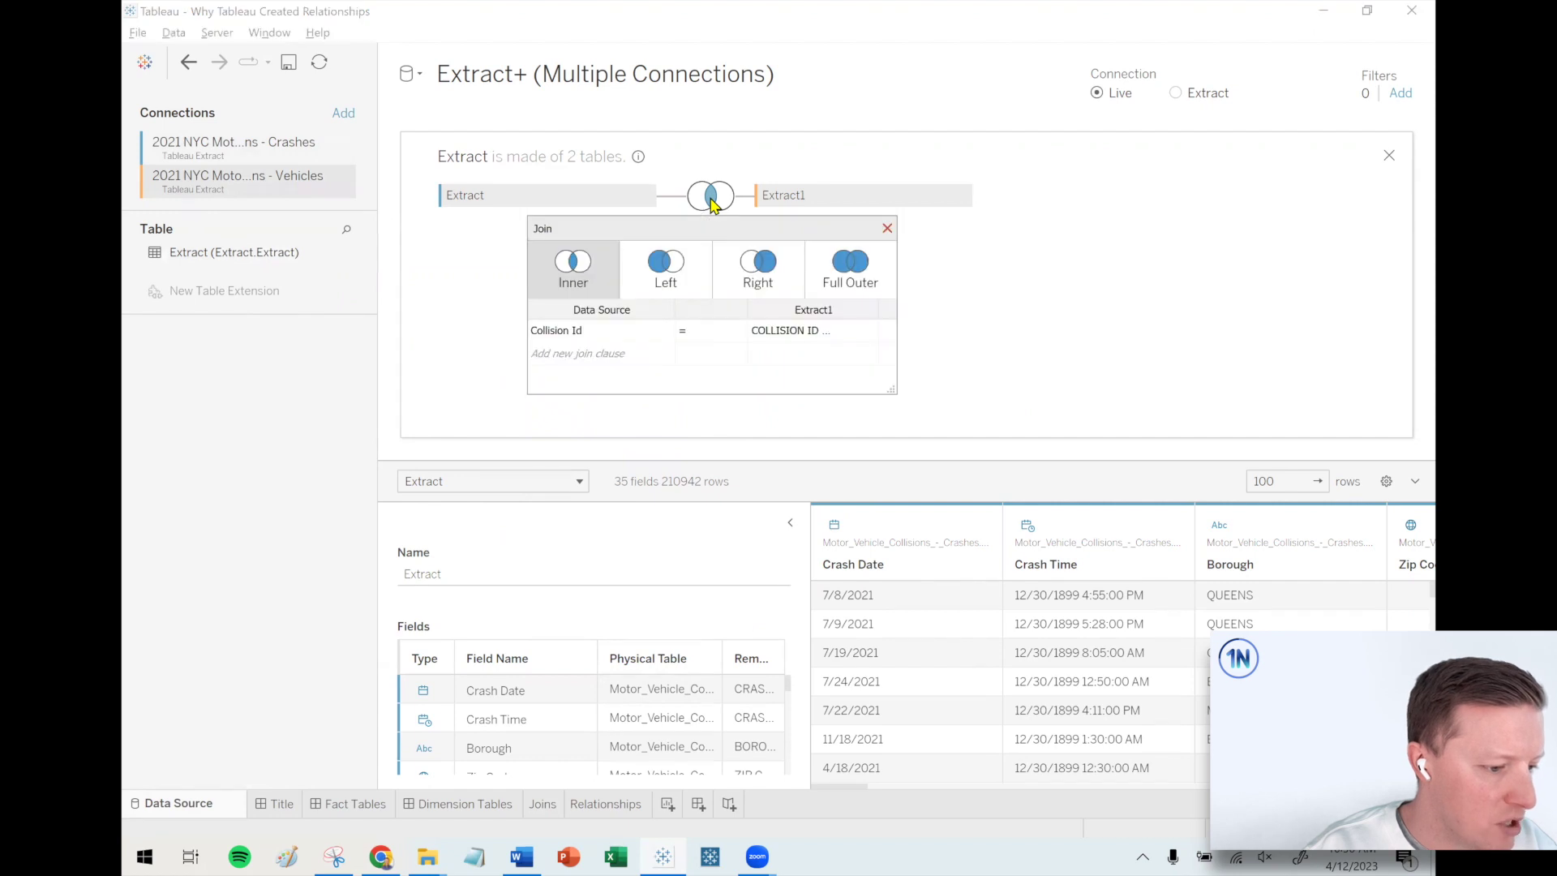
click(851, 280)
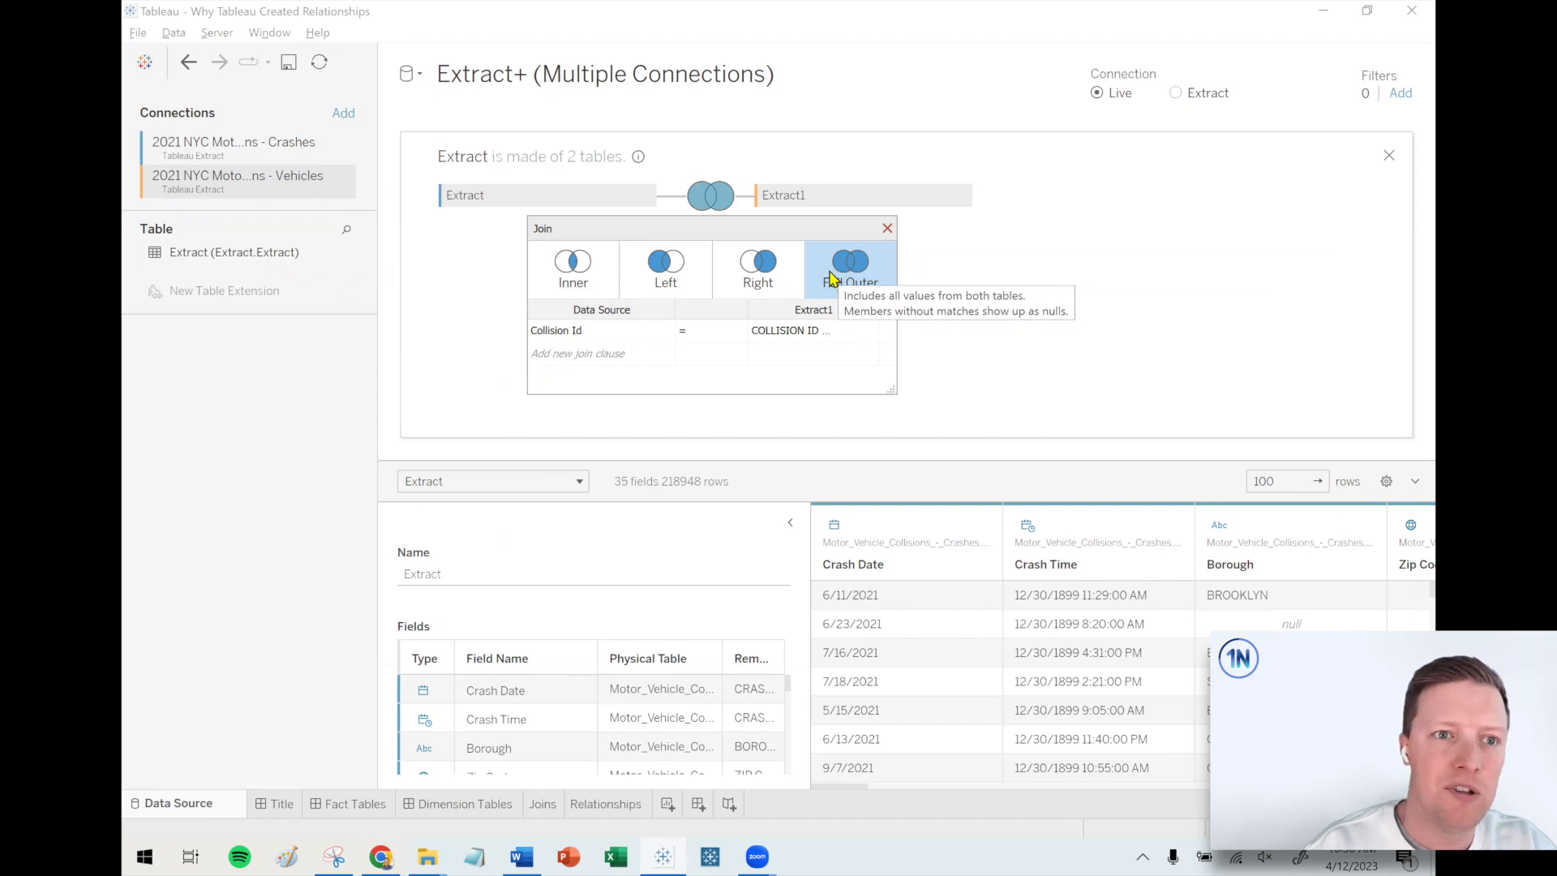
click(887, 227)
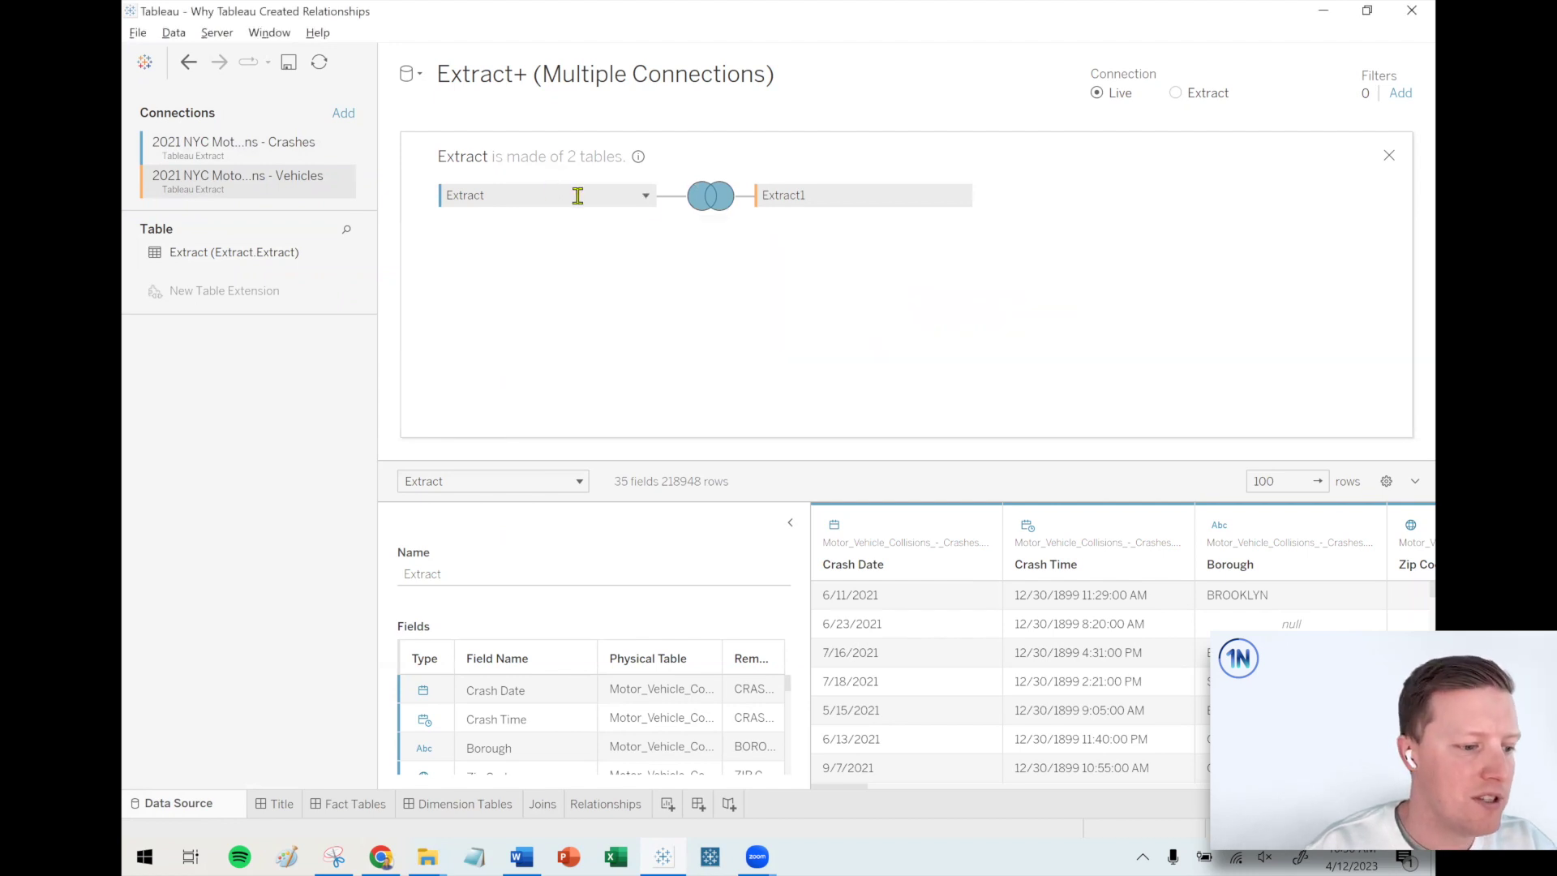
click(646, 195)
click(604, 248)
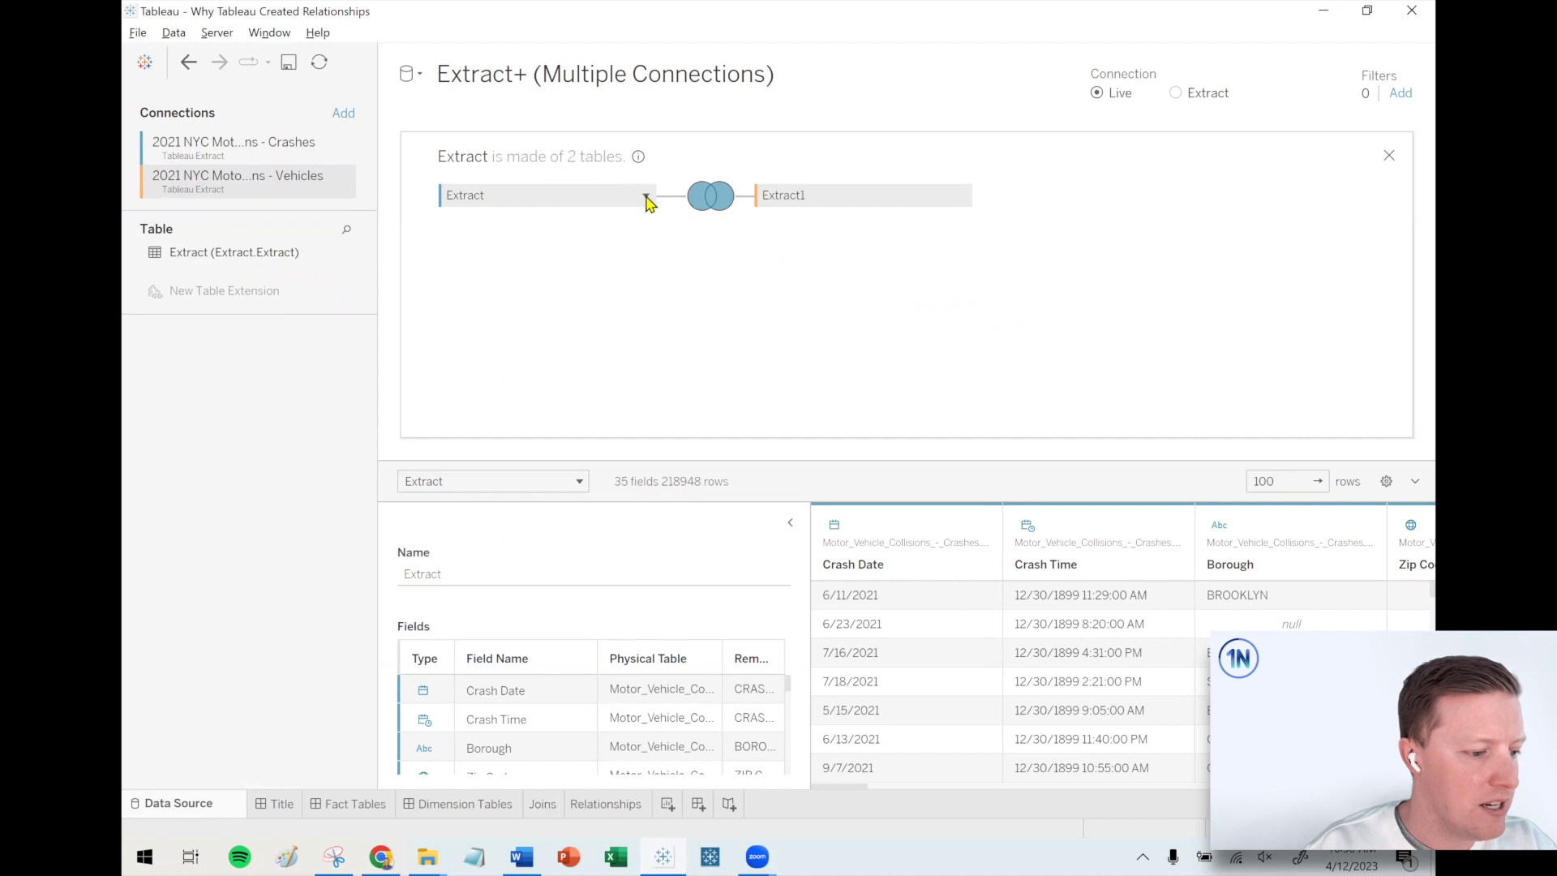
click(646, 197)
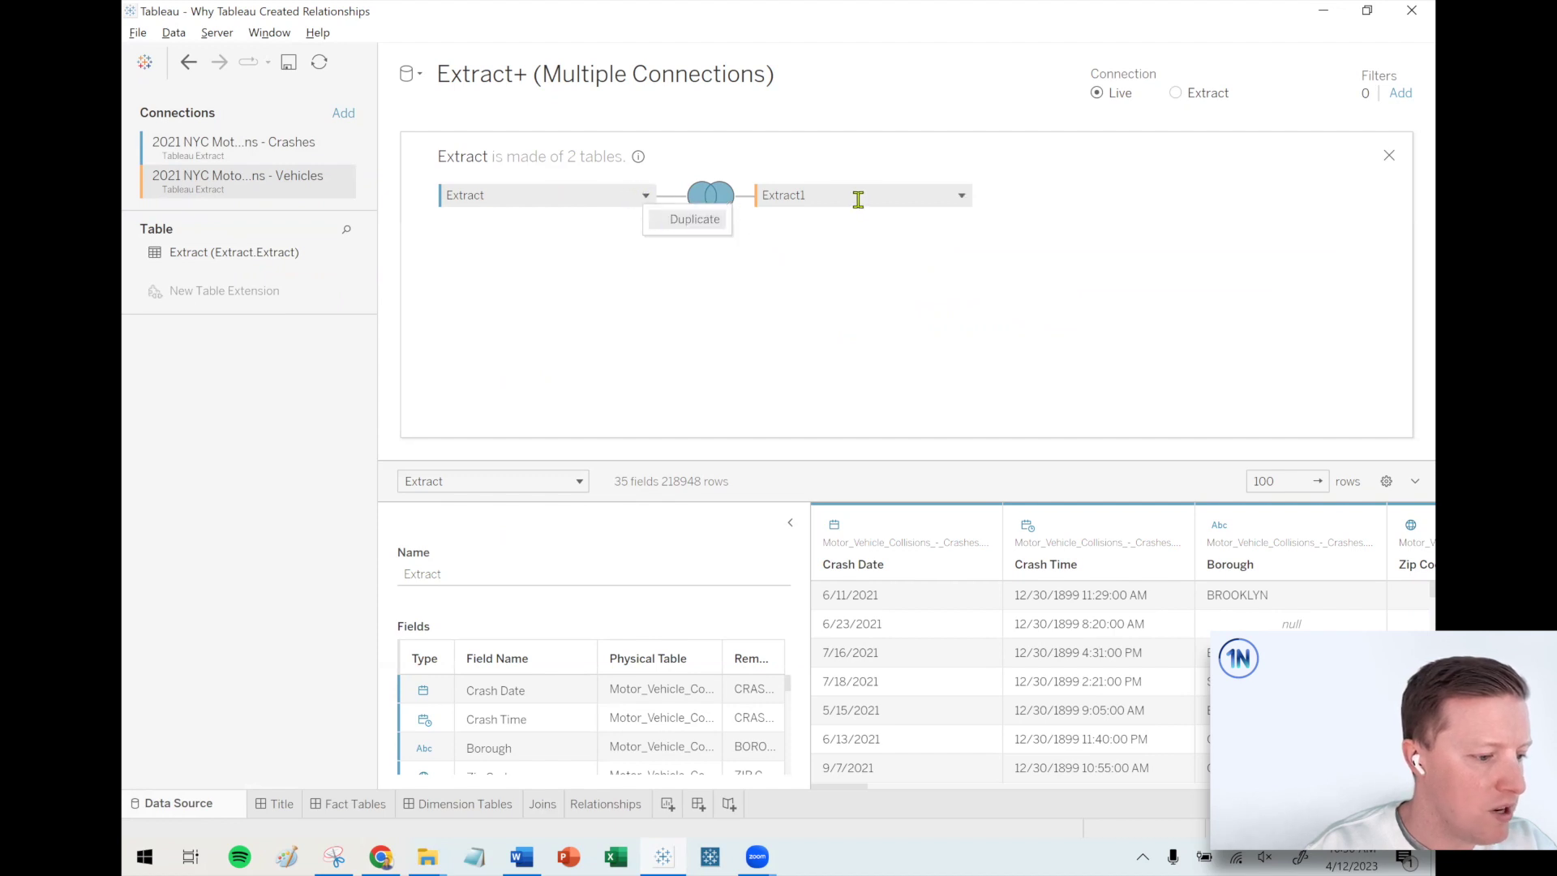
click(940, 191)
click(963, 196)
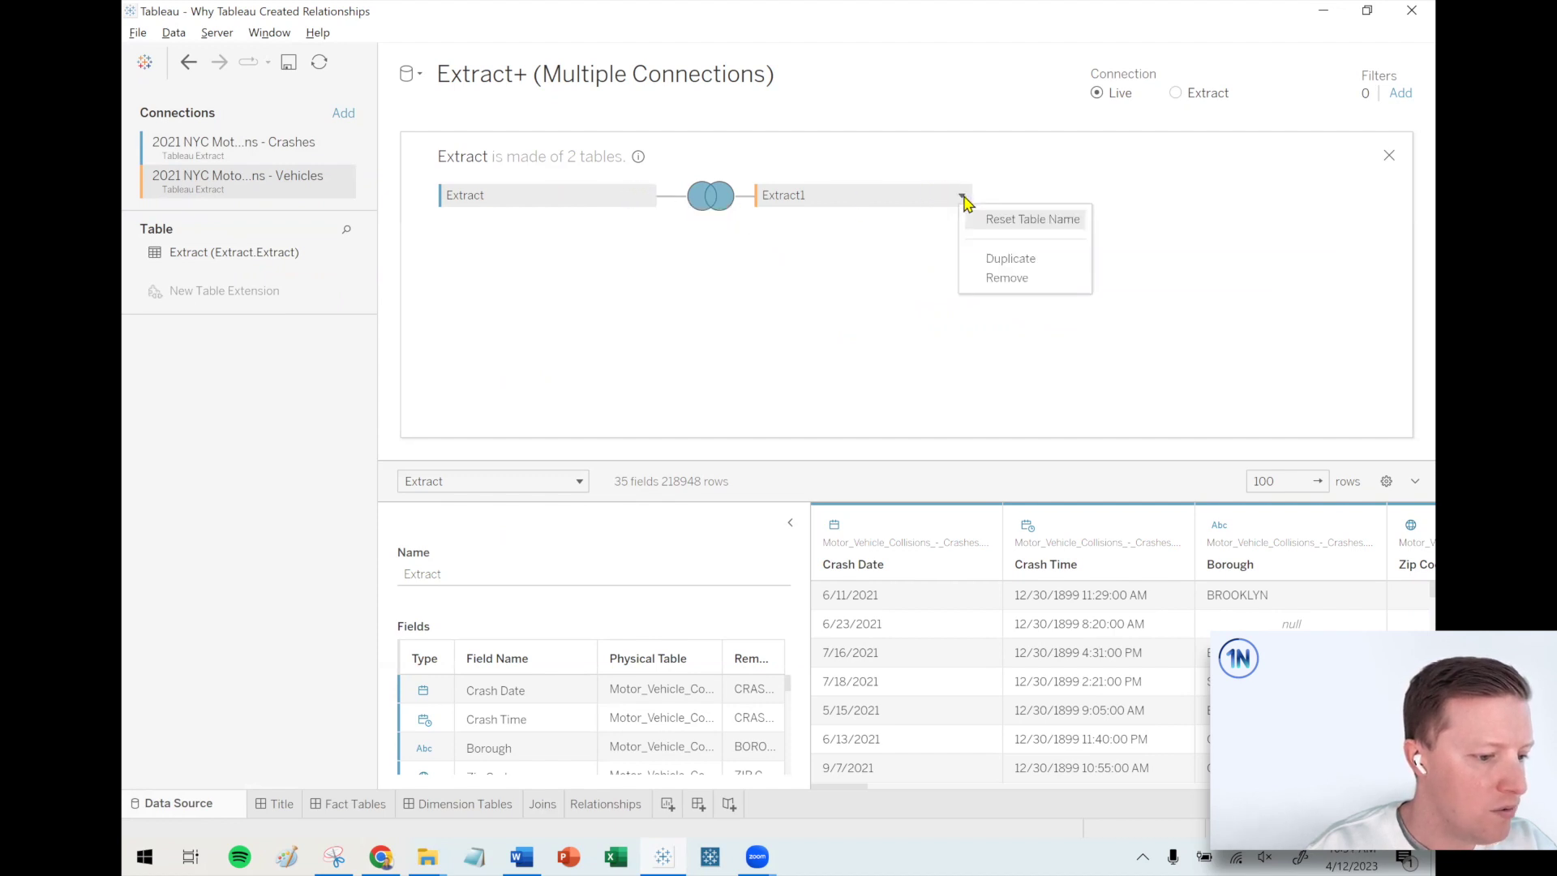
click(1155, 205)
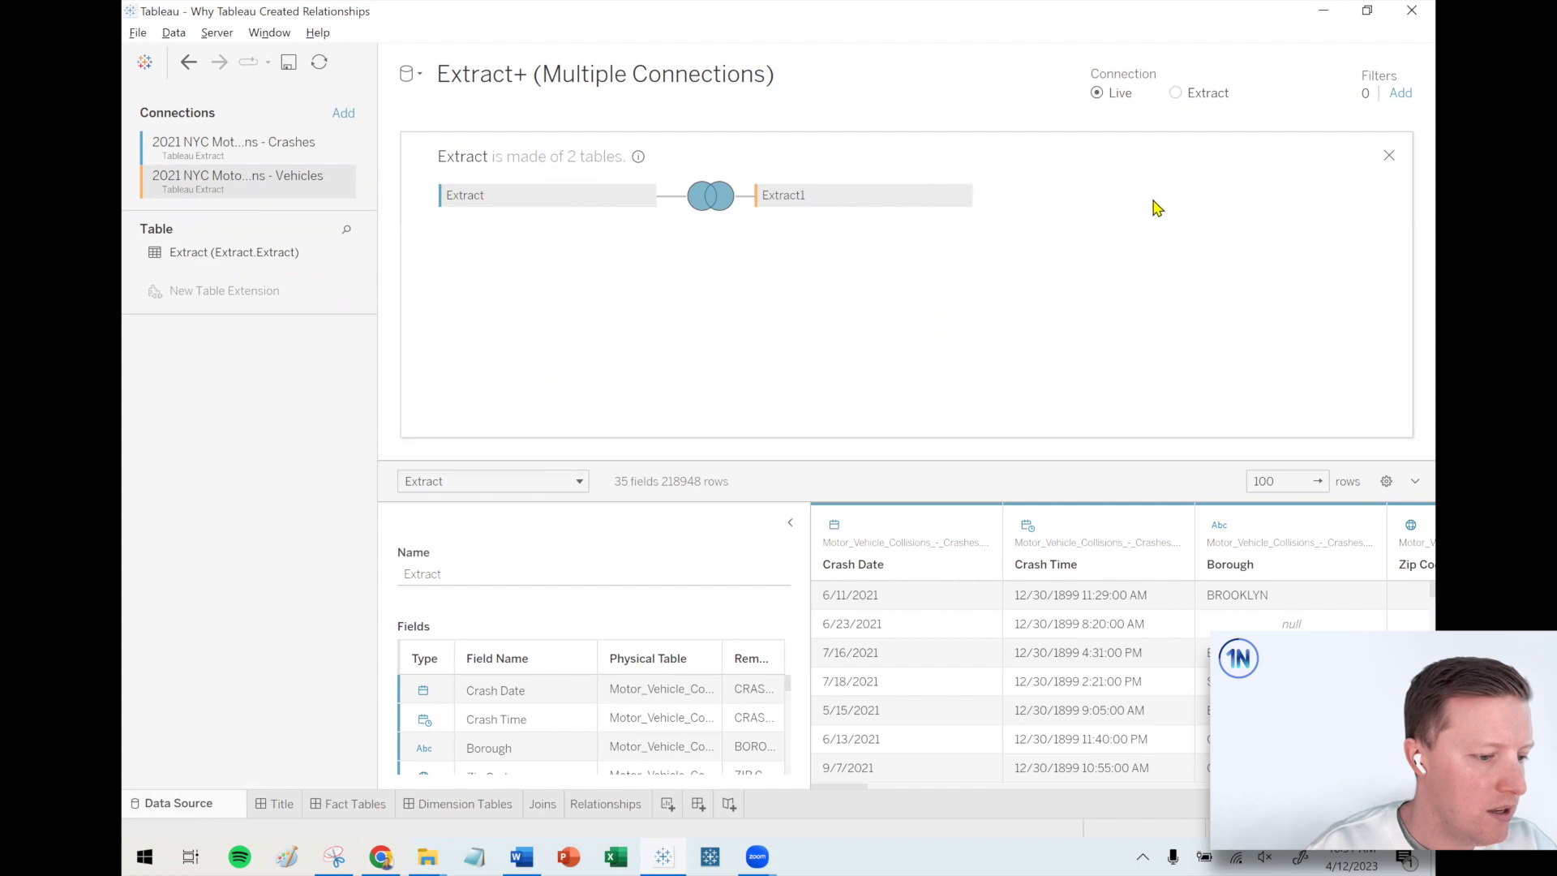
Step: Close the join view of the Extract table and go to the Joins worksheet
click(1389, 155)
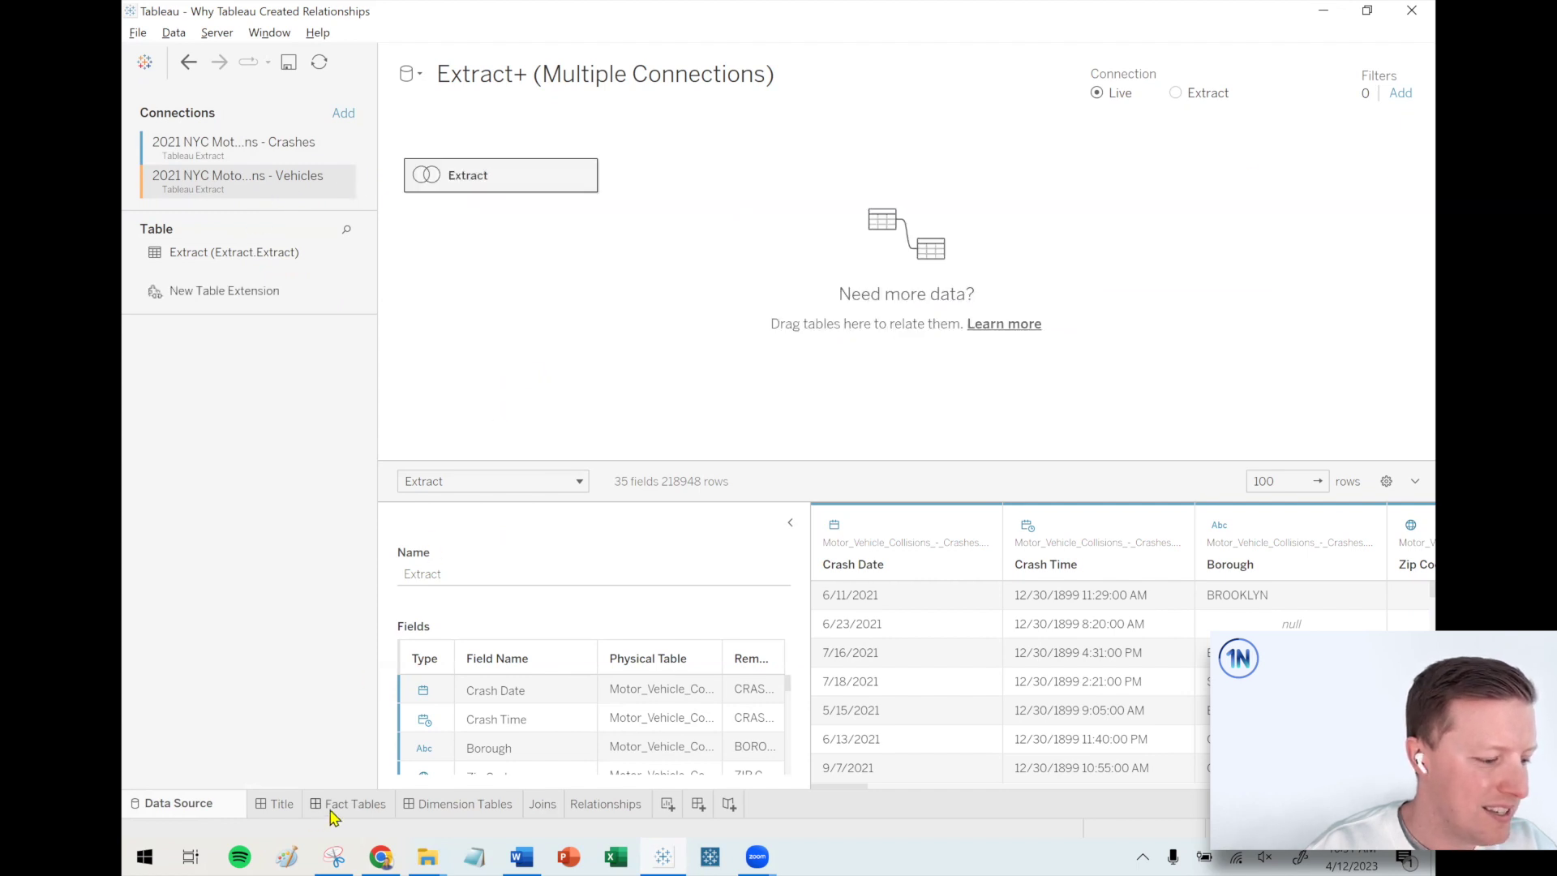
mouse_move(358, 814)
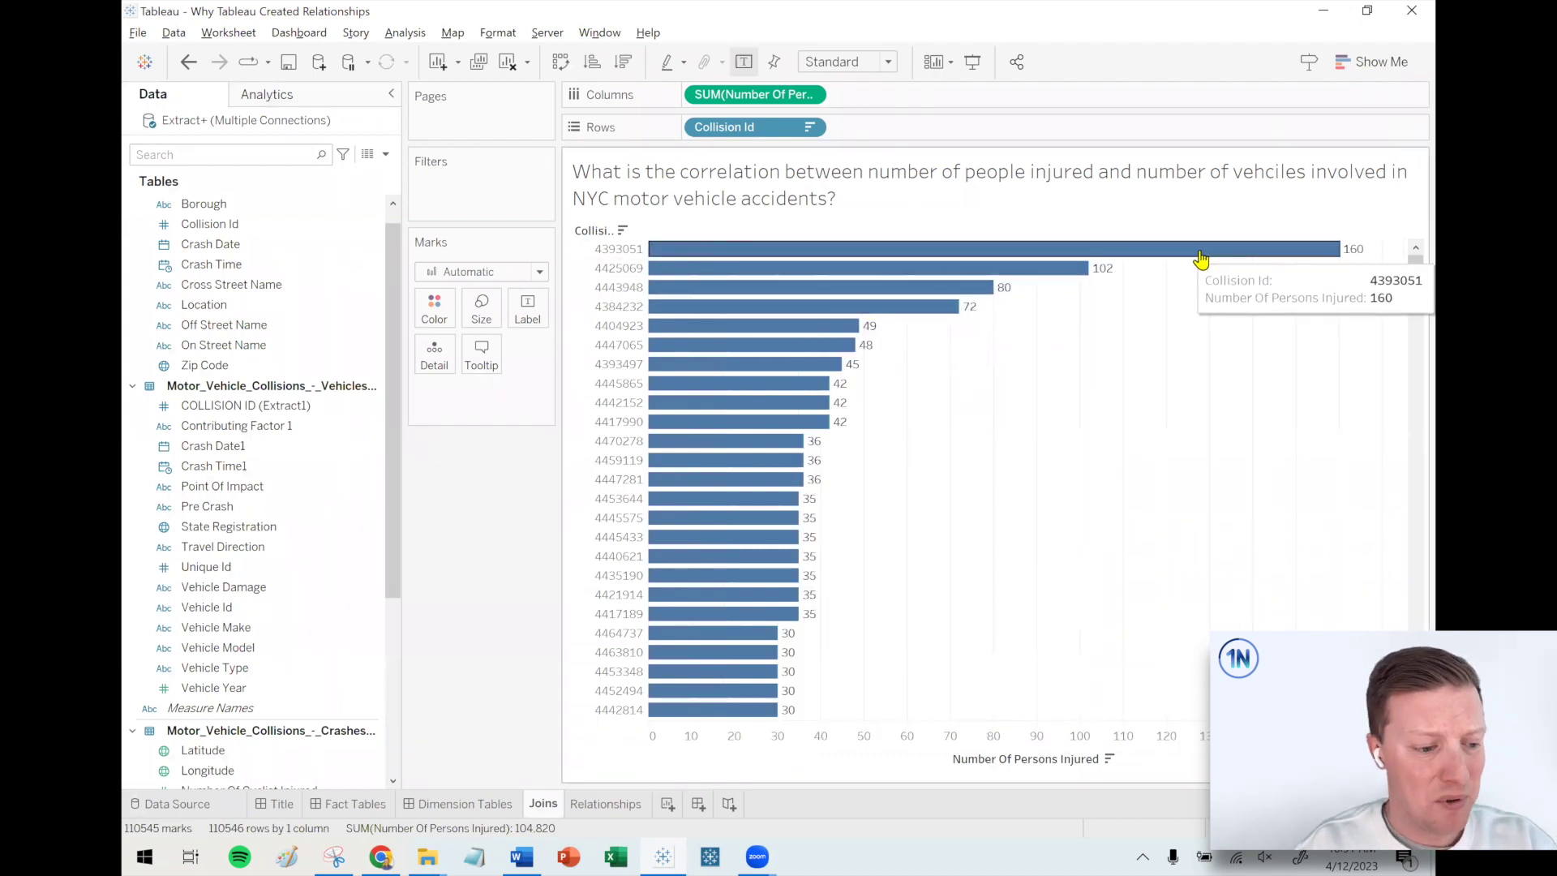
Step: Switch to the Snipping Tool capture of the earlier chart, circle the longest bar's label, and return to the Joins worksheet
click(334, 857)
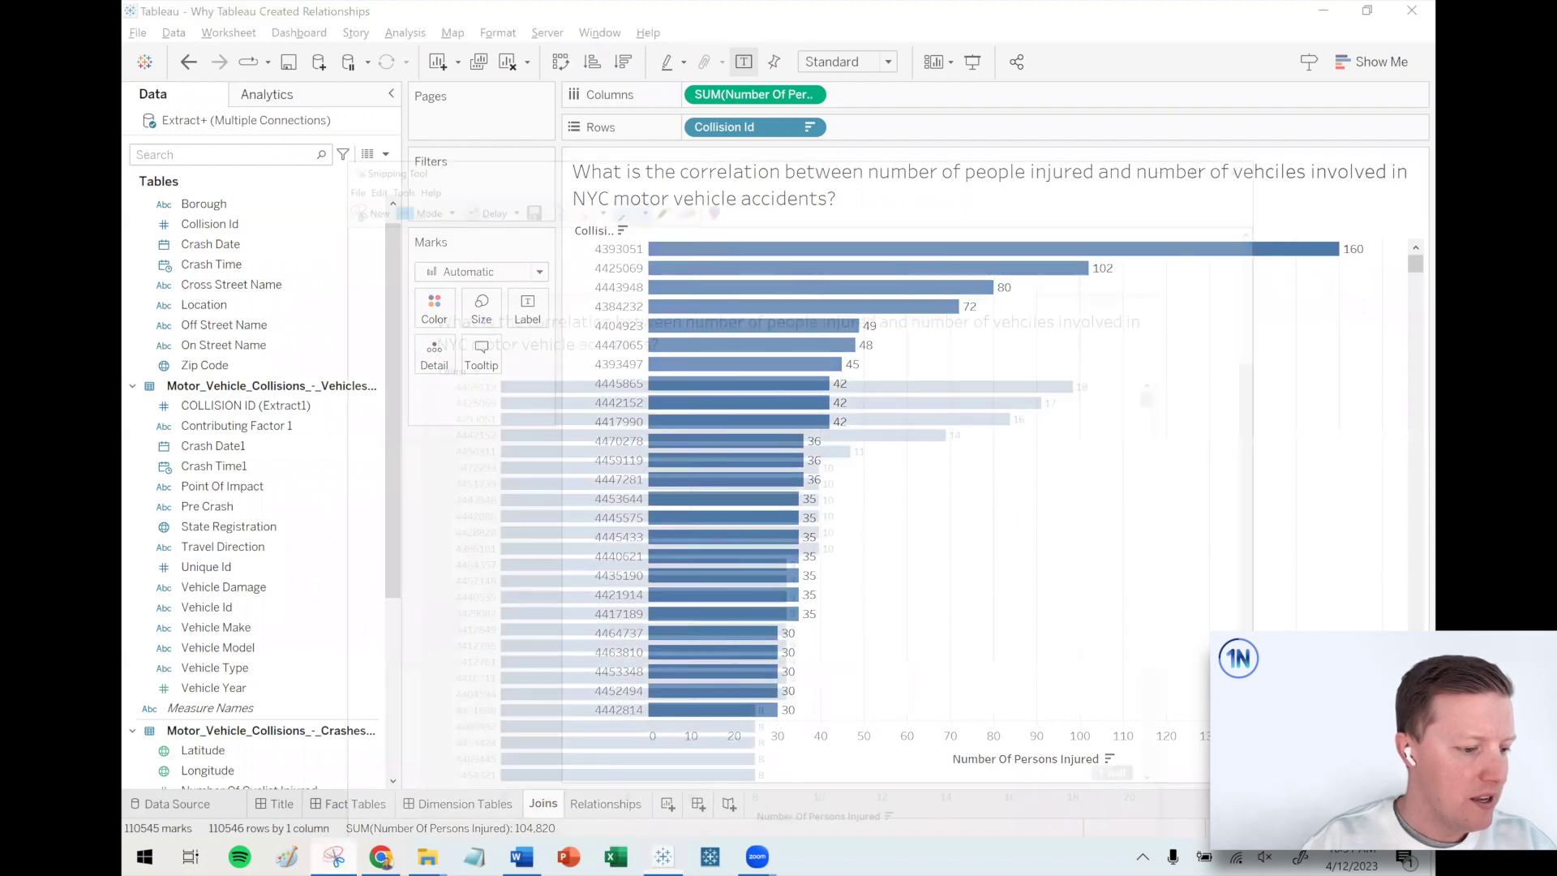
mouse_move(1241, 252)
mouse_down()
mouse_move(1229, 293)
mouse_move(1236, 242)
mouse_up()
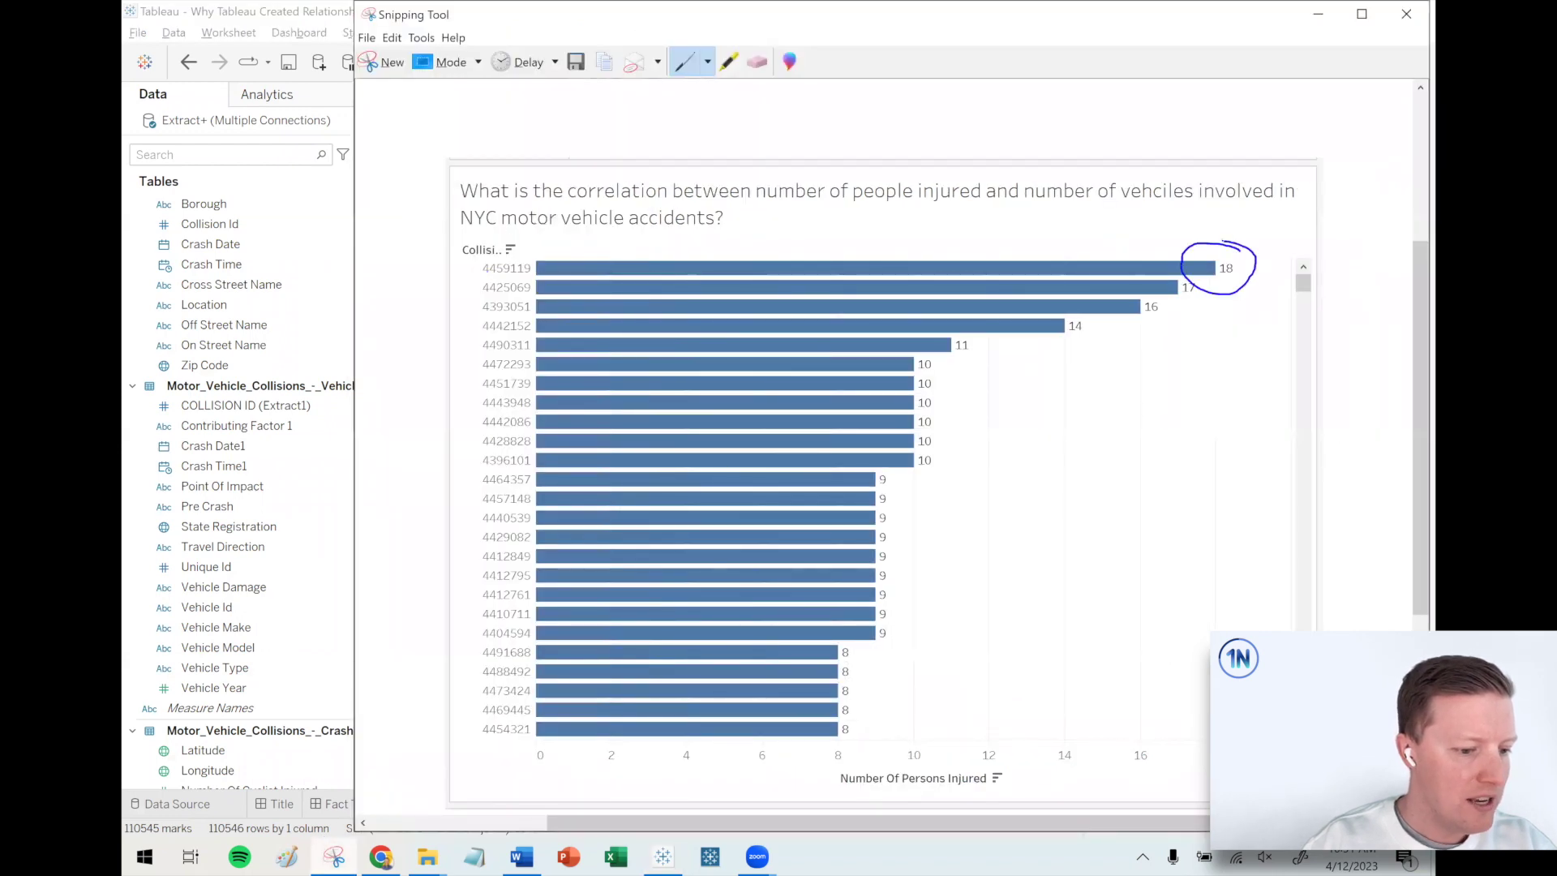
key(alt+Tab)
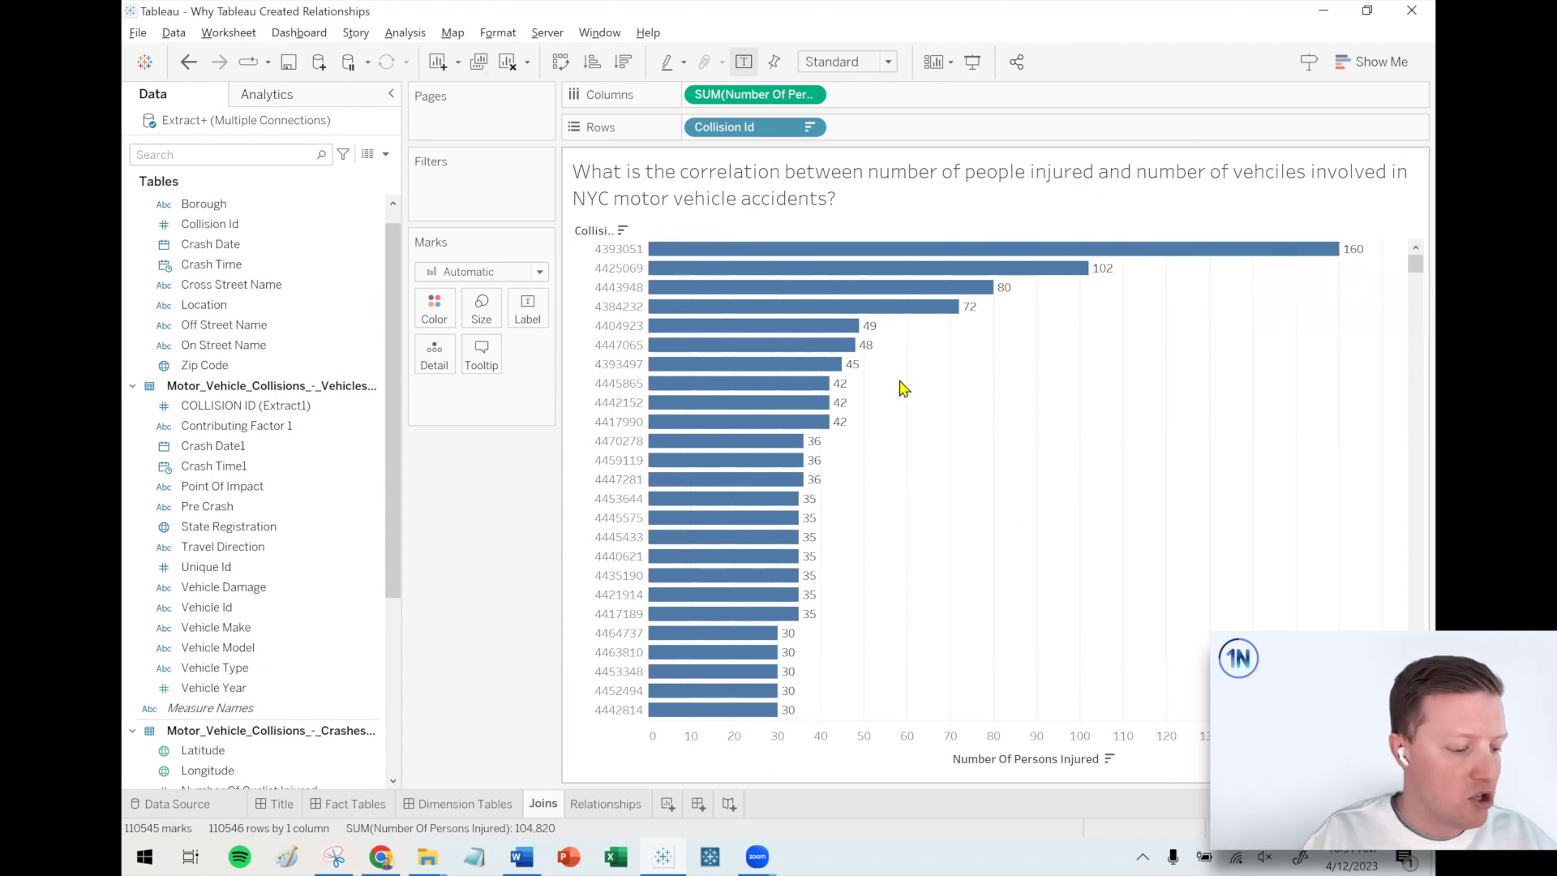
Step: Draw a green annotation rectangle over the chart and label it "Crashes" with "110K" on a second line
drag(873, 356, 1016, 608)
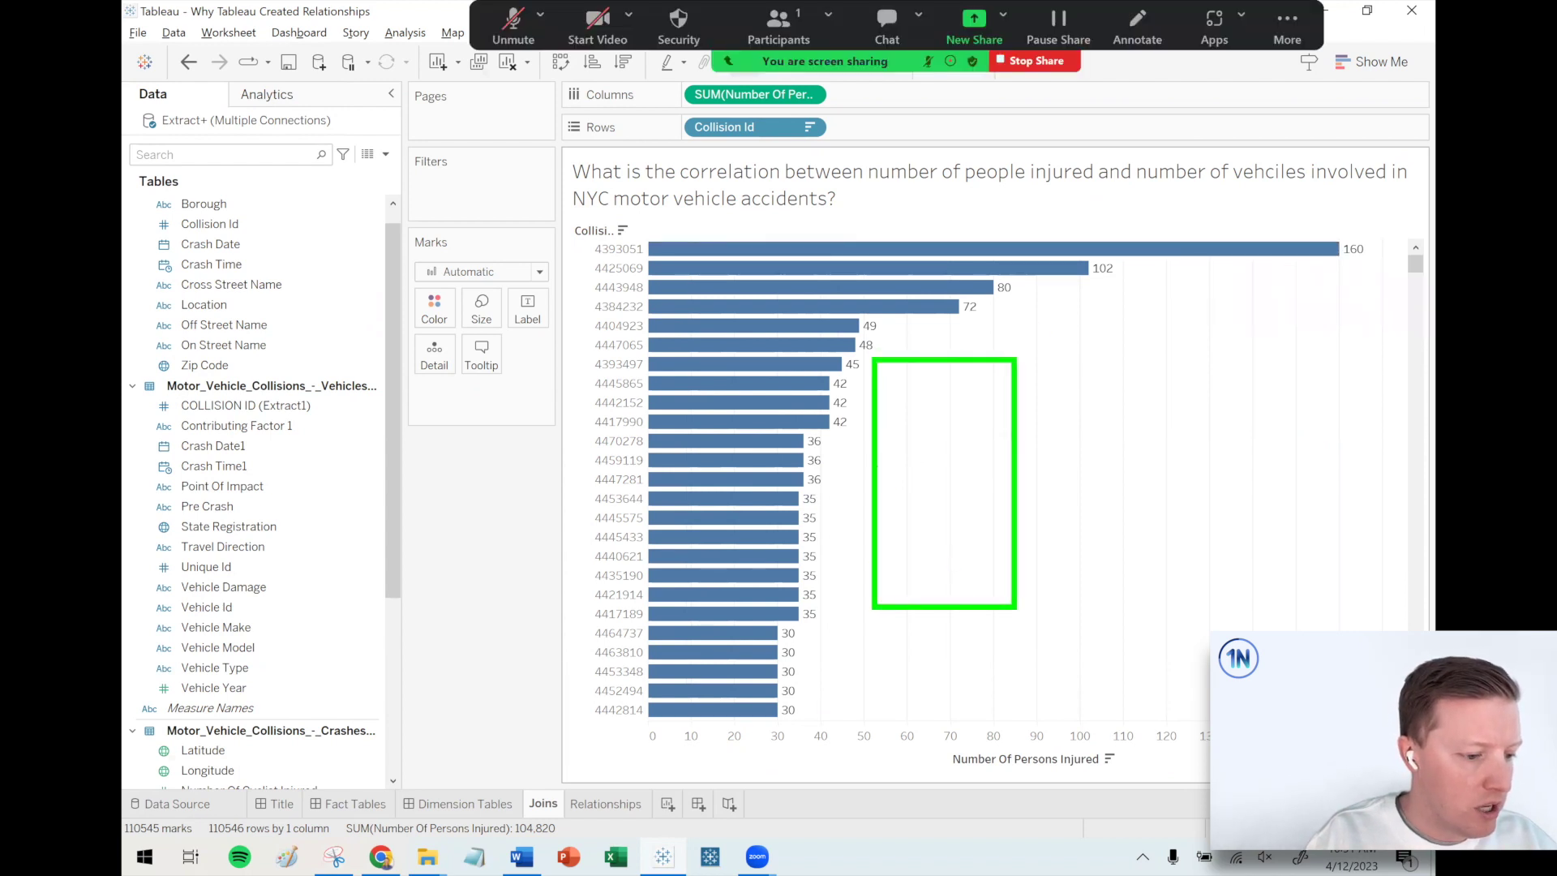
text(Crase)
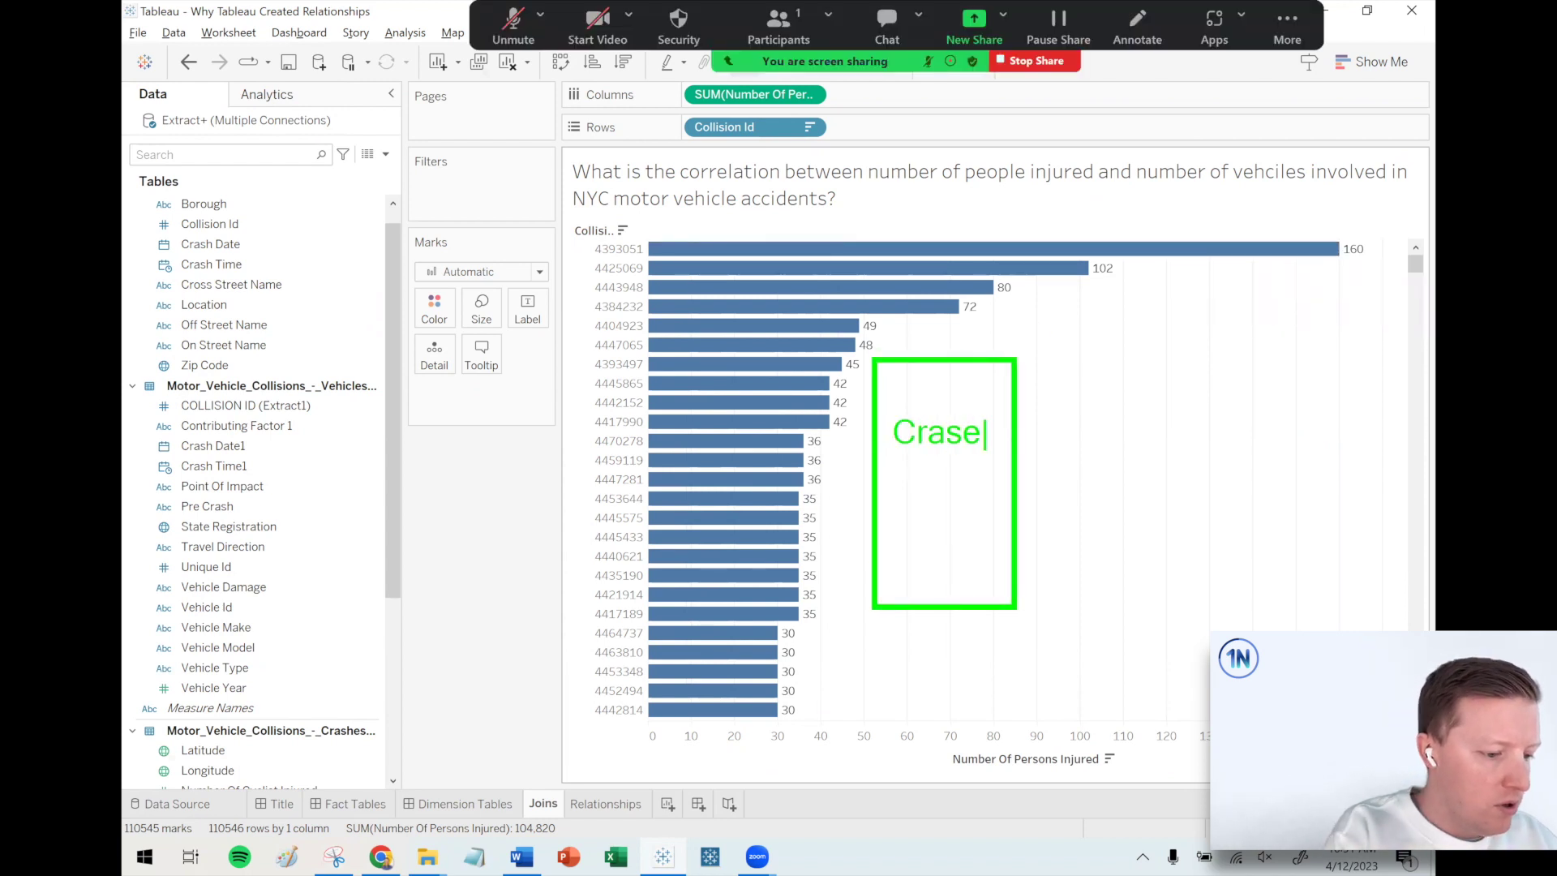
key(BackSpace)
text(hes)
key(Return)
text(110L)
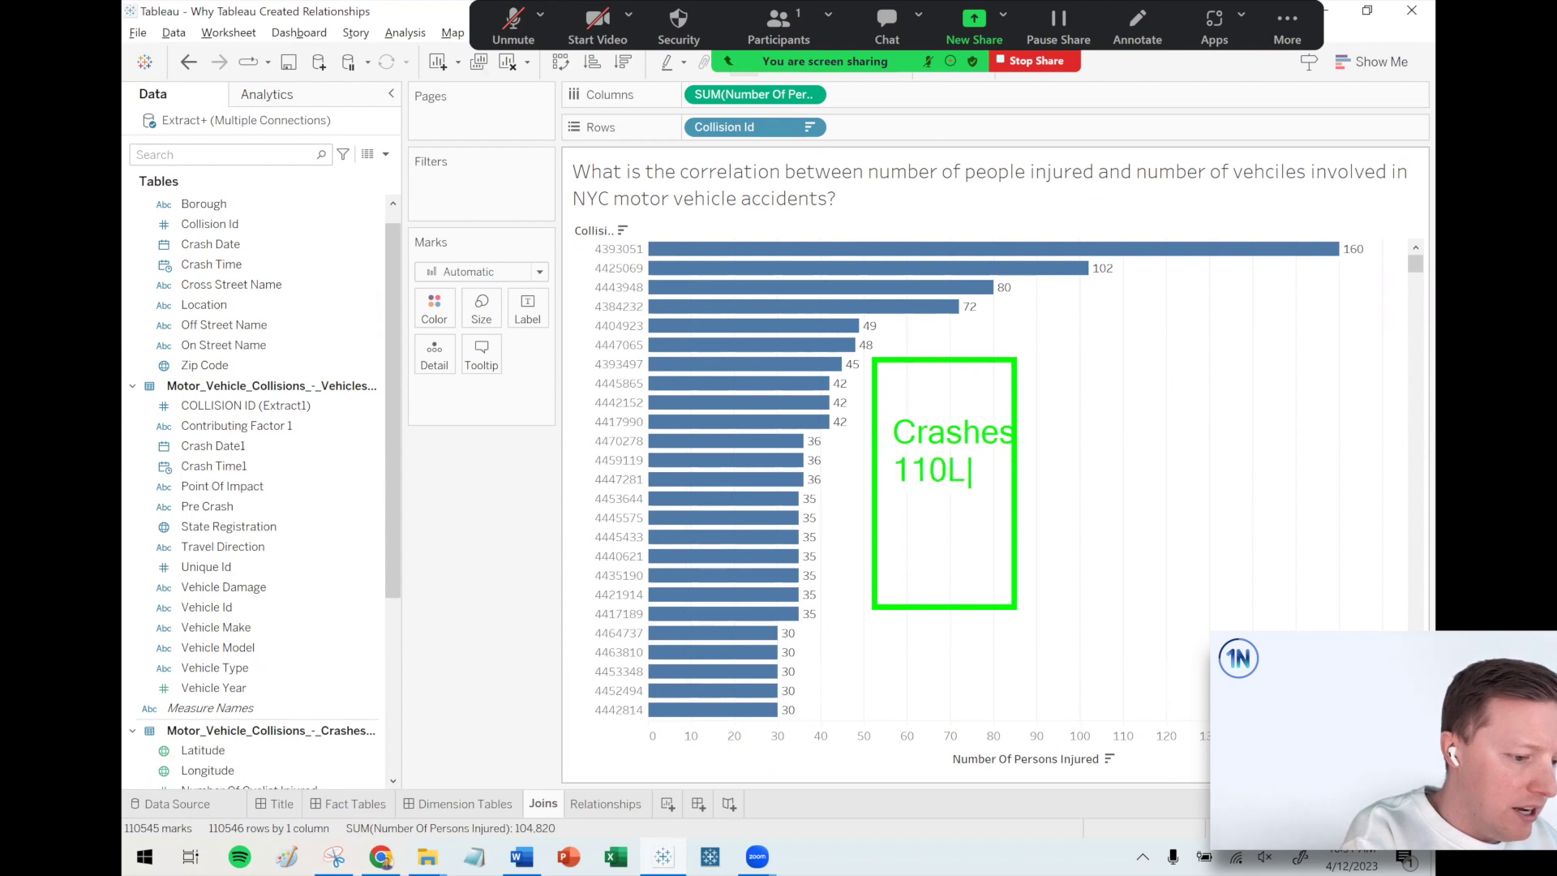
key(BackSpace)
text(K)
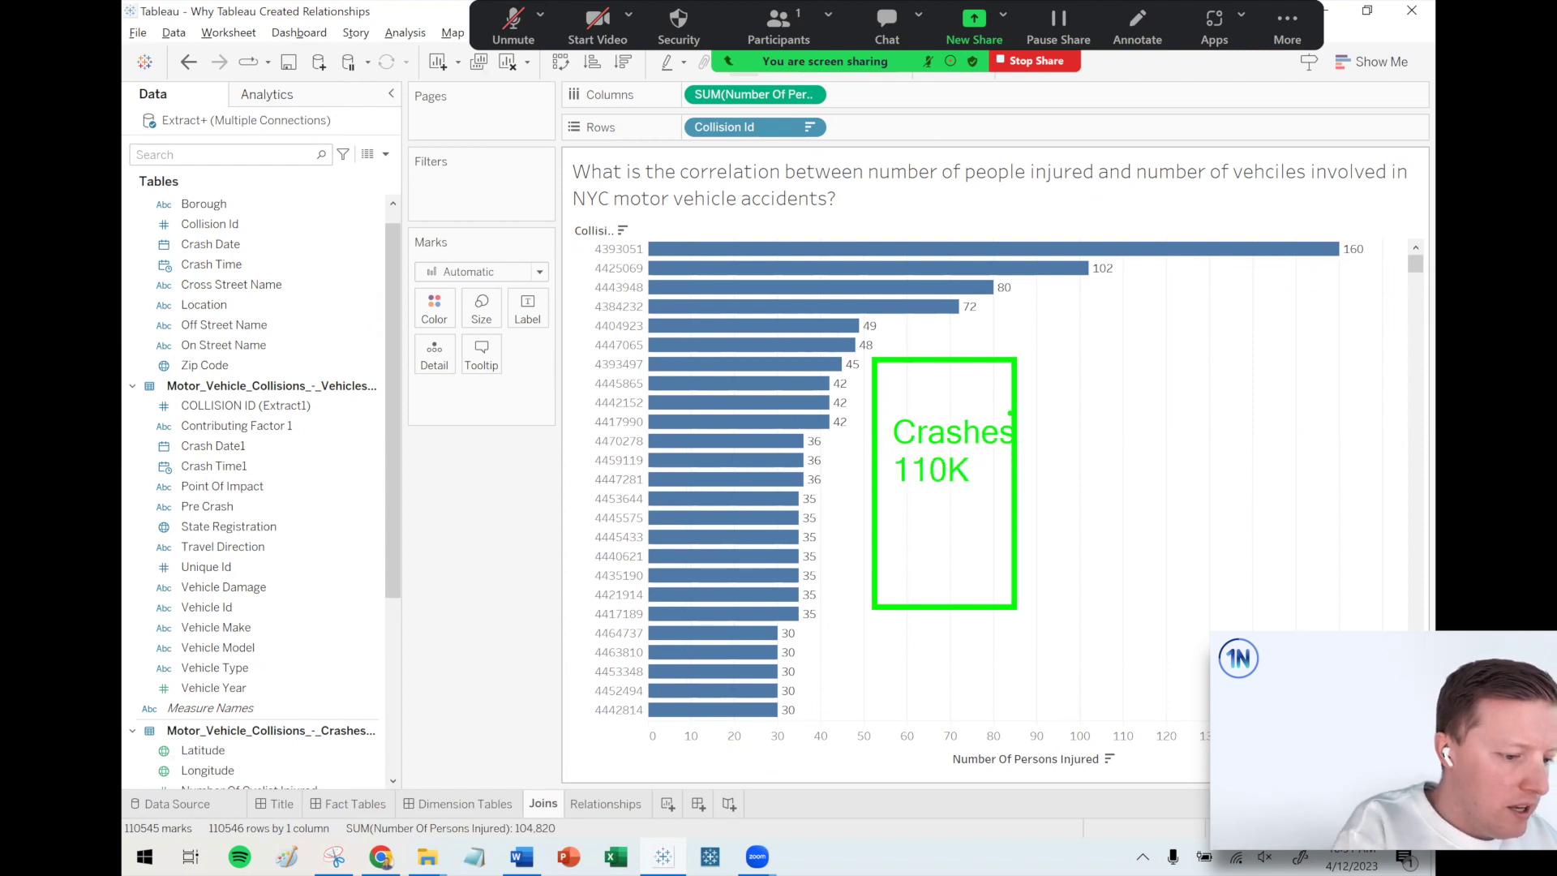
Step: Draw a taller annotation rectangle beside the Crashes box and label it "Vehicles" with "210K" beneath
drag(1059, 283, 1217, 708)
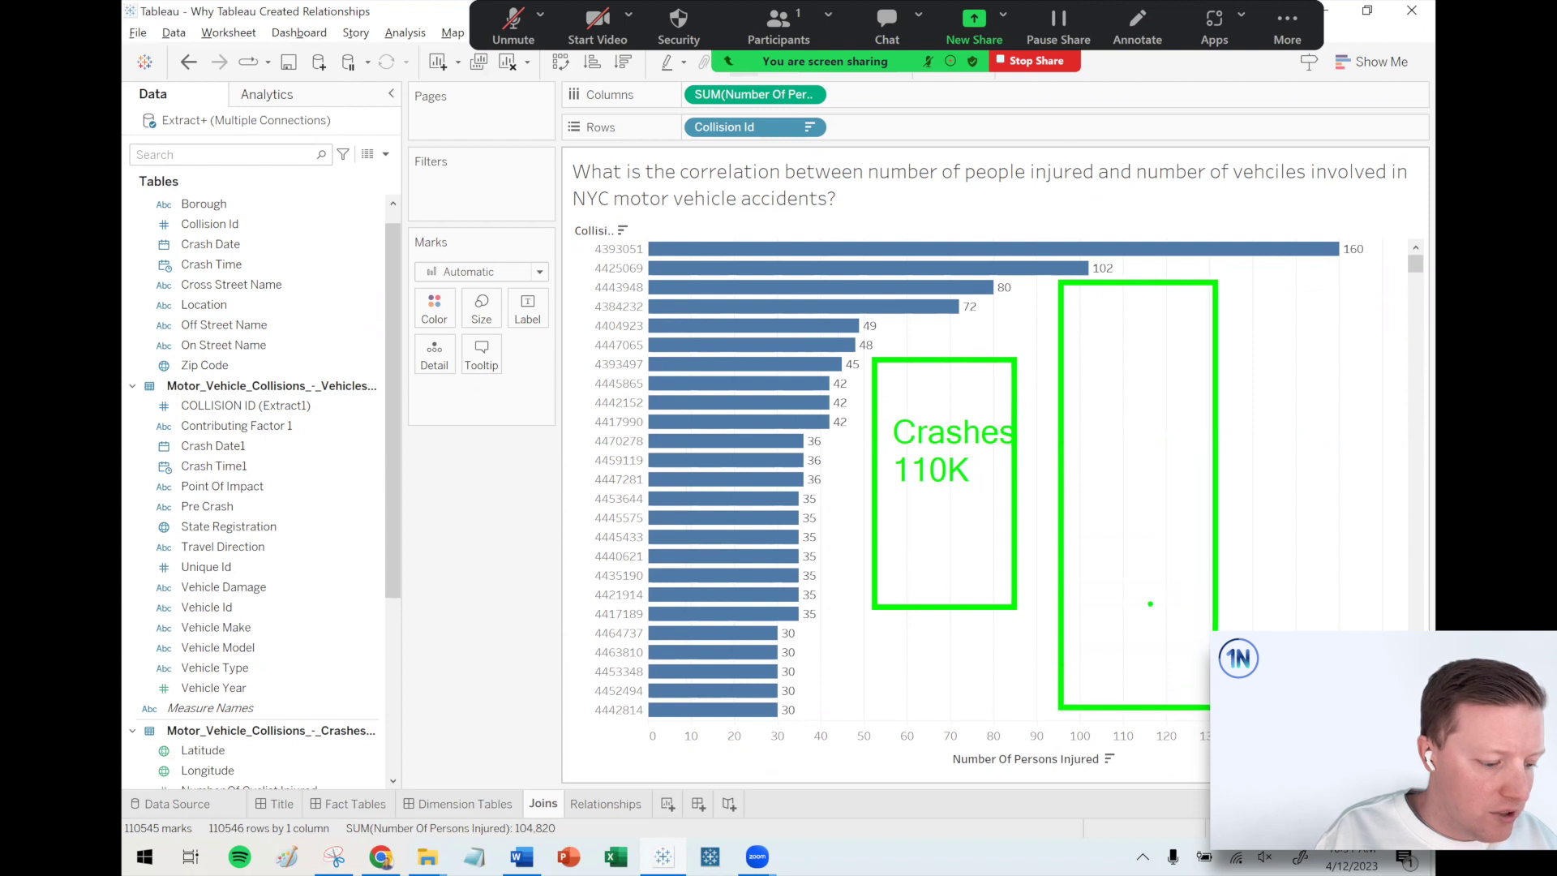
click(1070, 363)
text(Vehi)
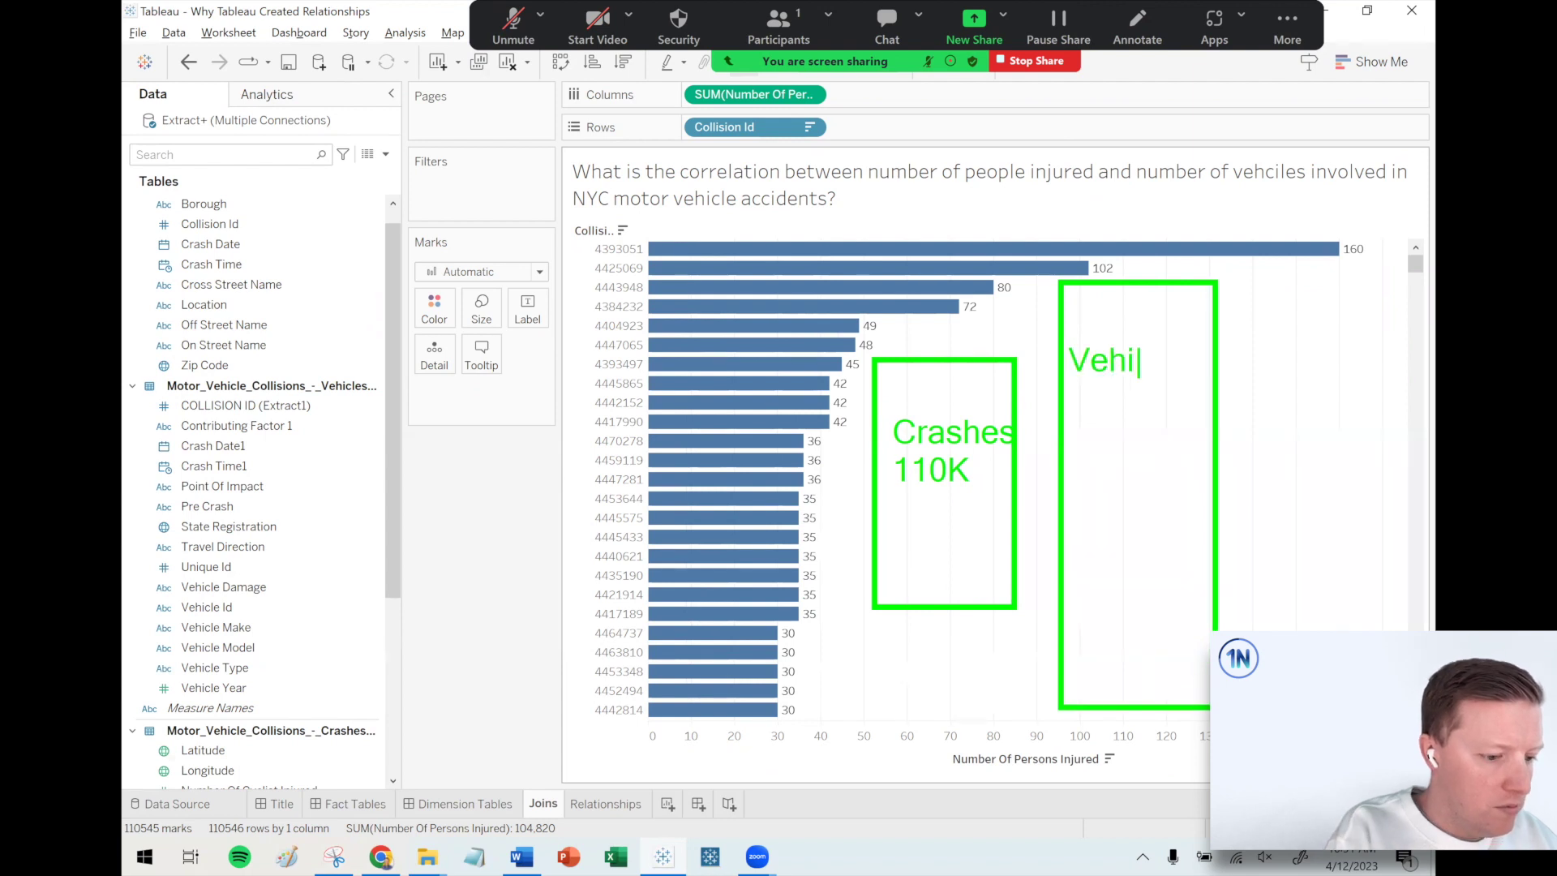
text(cles)
key(Return)
text(210)
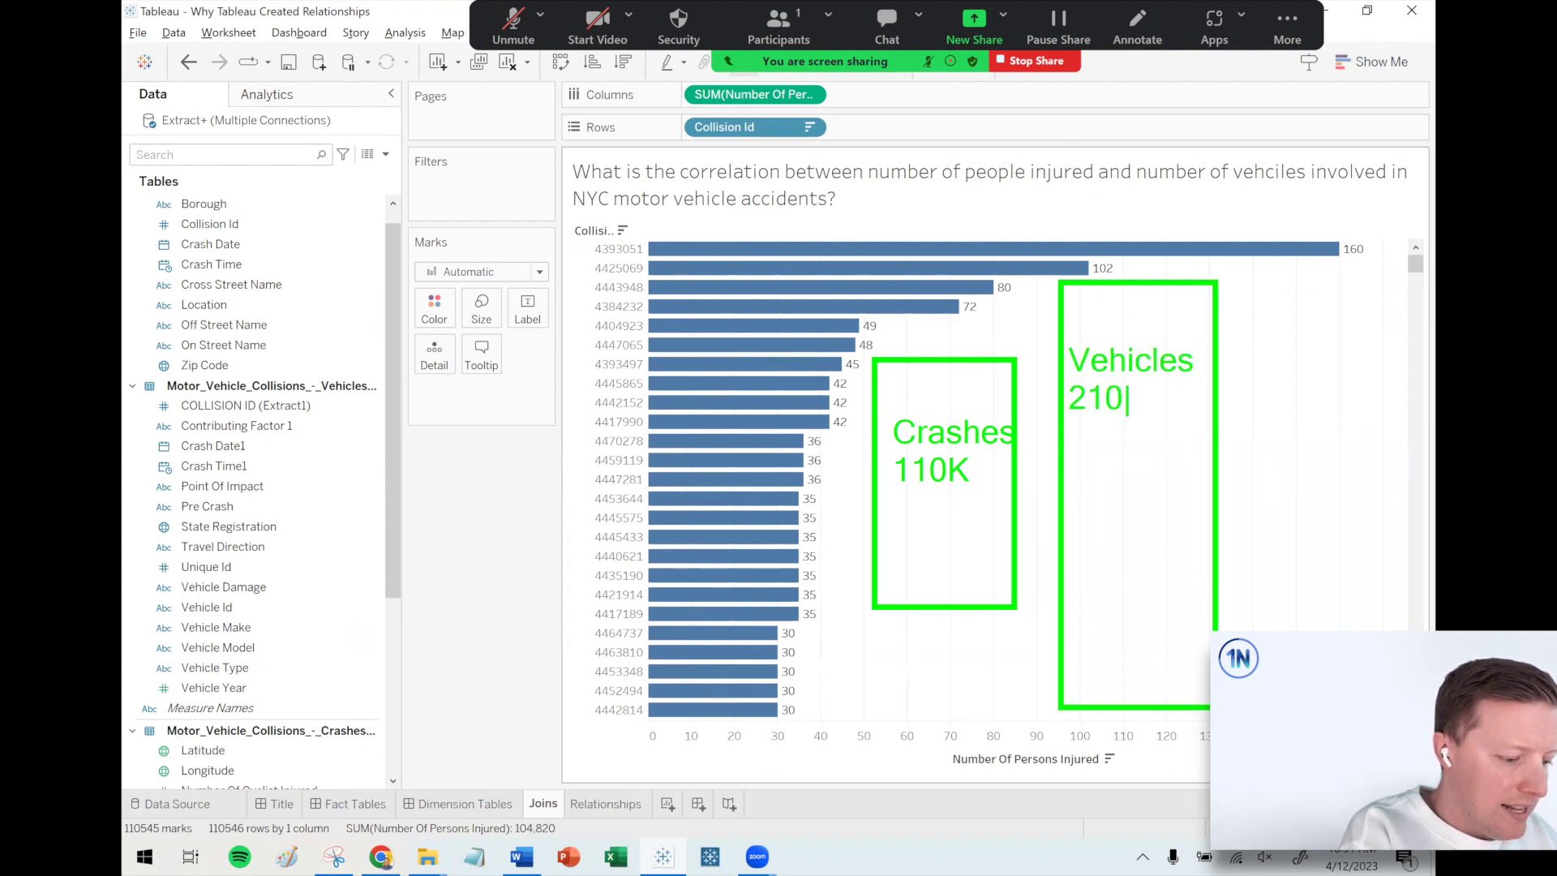
text(LK)
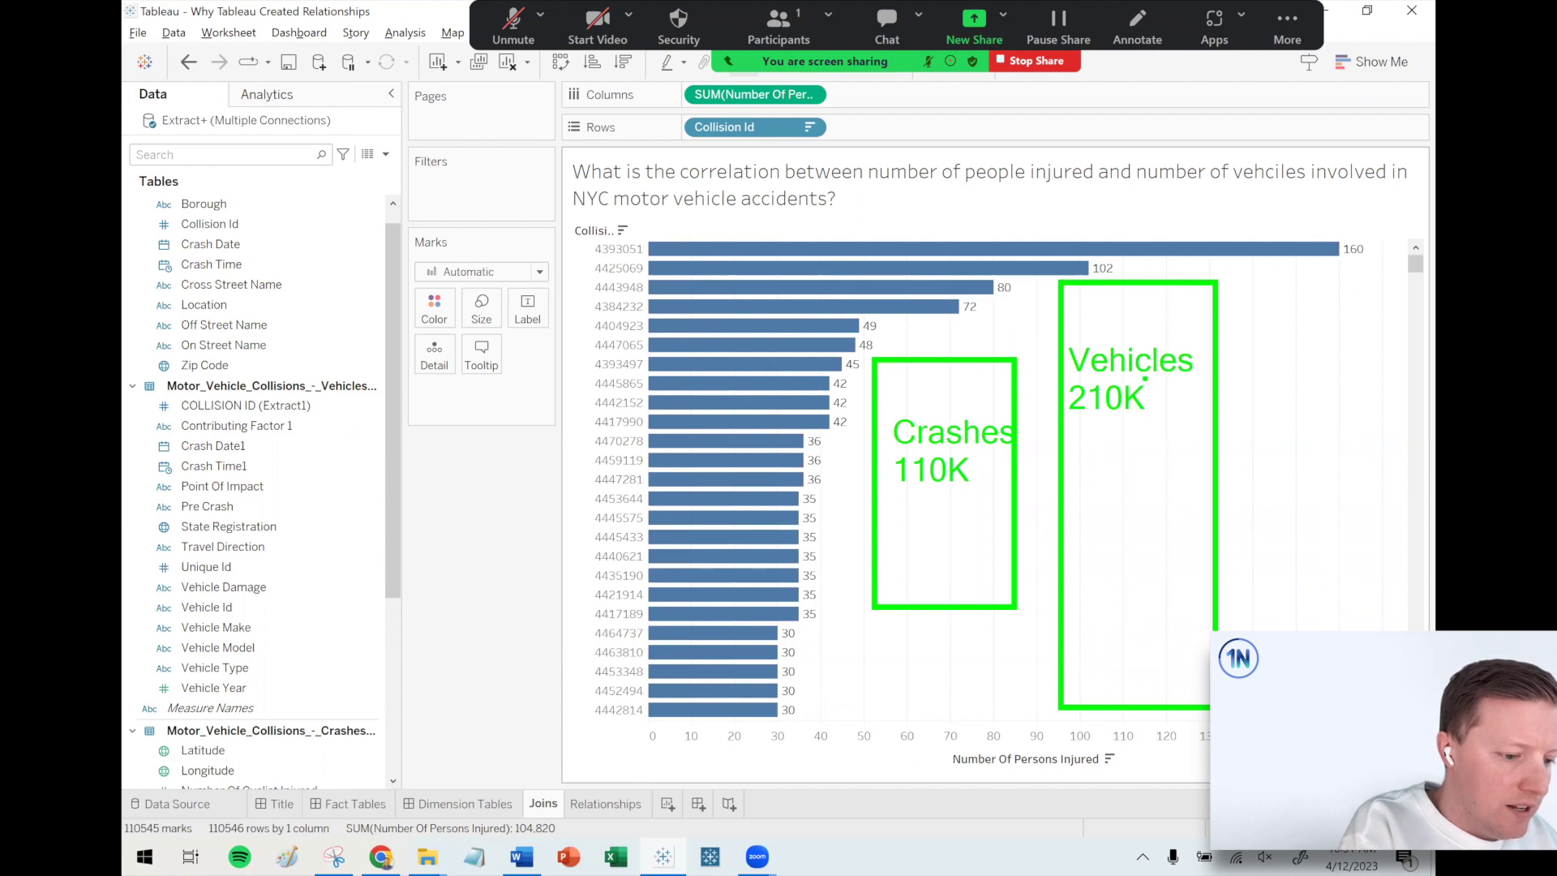
Step: Sketch short linking lines between the Crashes and Vehicles boxes, plus upward and downward arrows alongside the Crashes box
drag(1056, 298, 1015, 377)
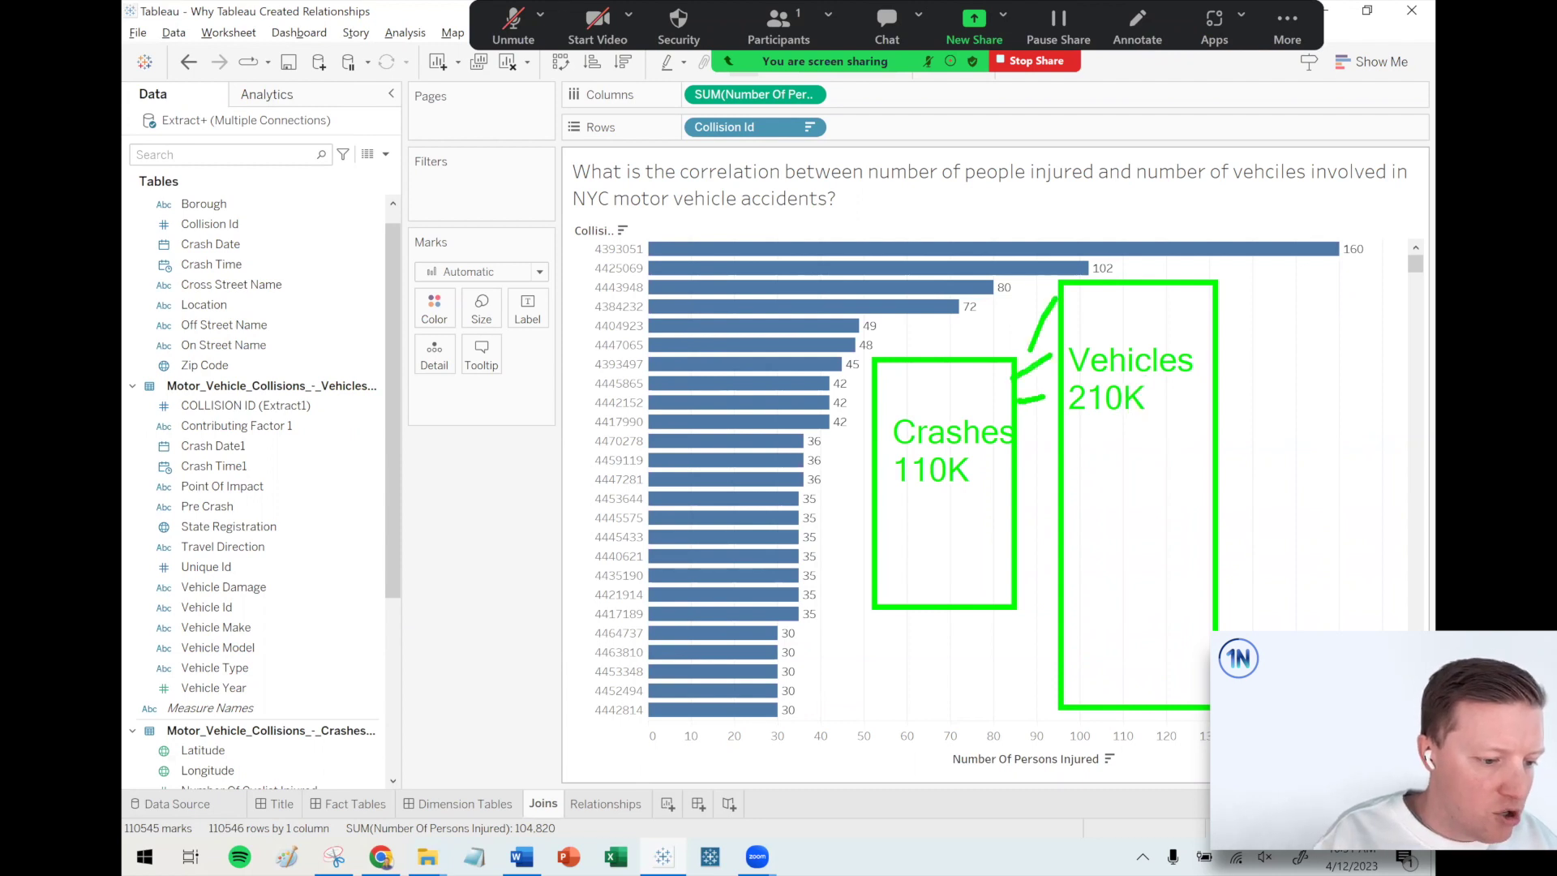
mouse_move(822, 523)
mouse_down()
mouse_move(830, 290)
mouse_move(794, 335)
mouse_move(832, 364)
mouse_up()
mouse_move(811, 568)
mouse_down()
mouse_move(803, 639)
mouse_move(772, 620)
mouse_move(845, 659)
mouse_up()
click(850, 646)
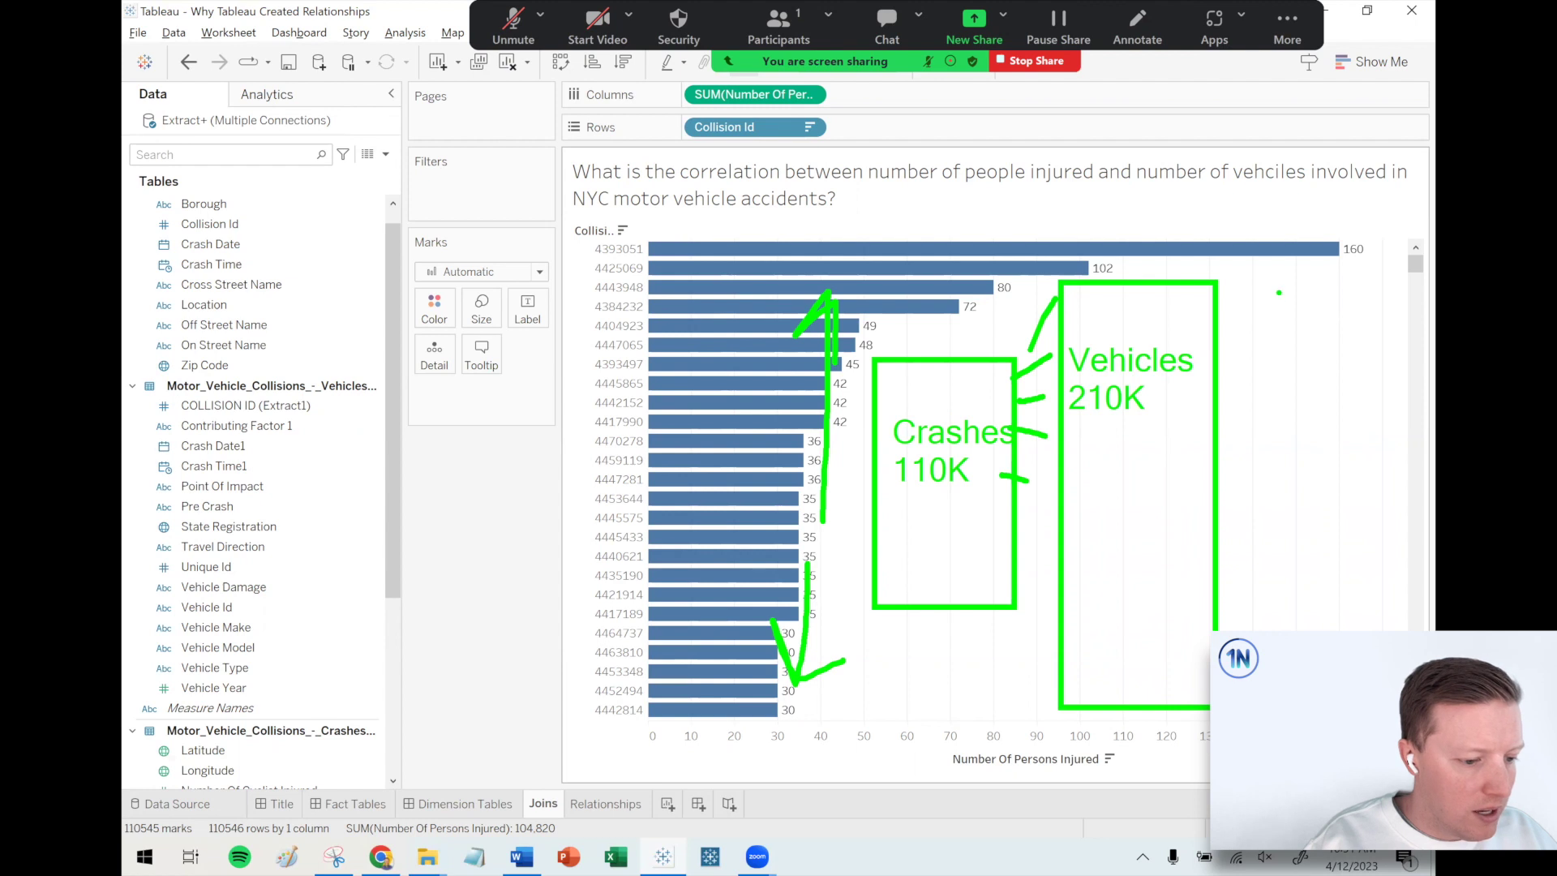
Step: Sketch a two-column table beside the Vehicles box with a # header and repeated 18 entries, and clear all annotations
mouse_move(1246, 260)
mouse_down()
mouse_move(1302, 475)
mouse_move(1410, 629)
mouse_up()
drag(1314, 252, 1325, 629)
drag(1246, 212, 1255, 256)
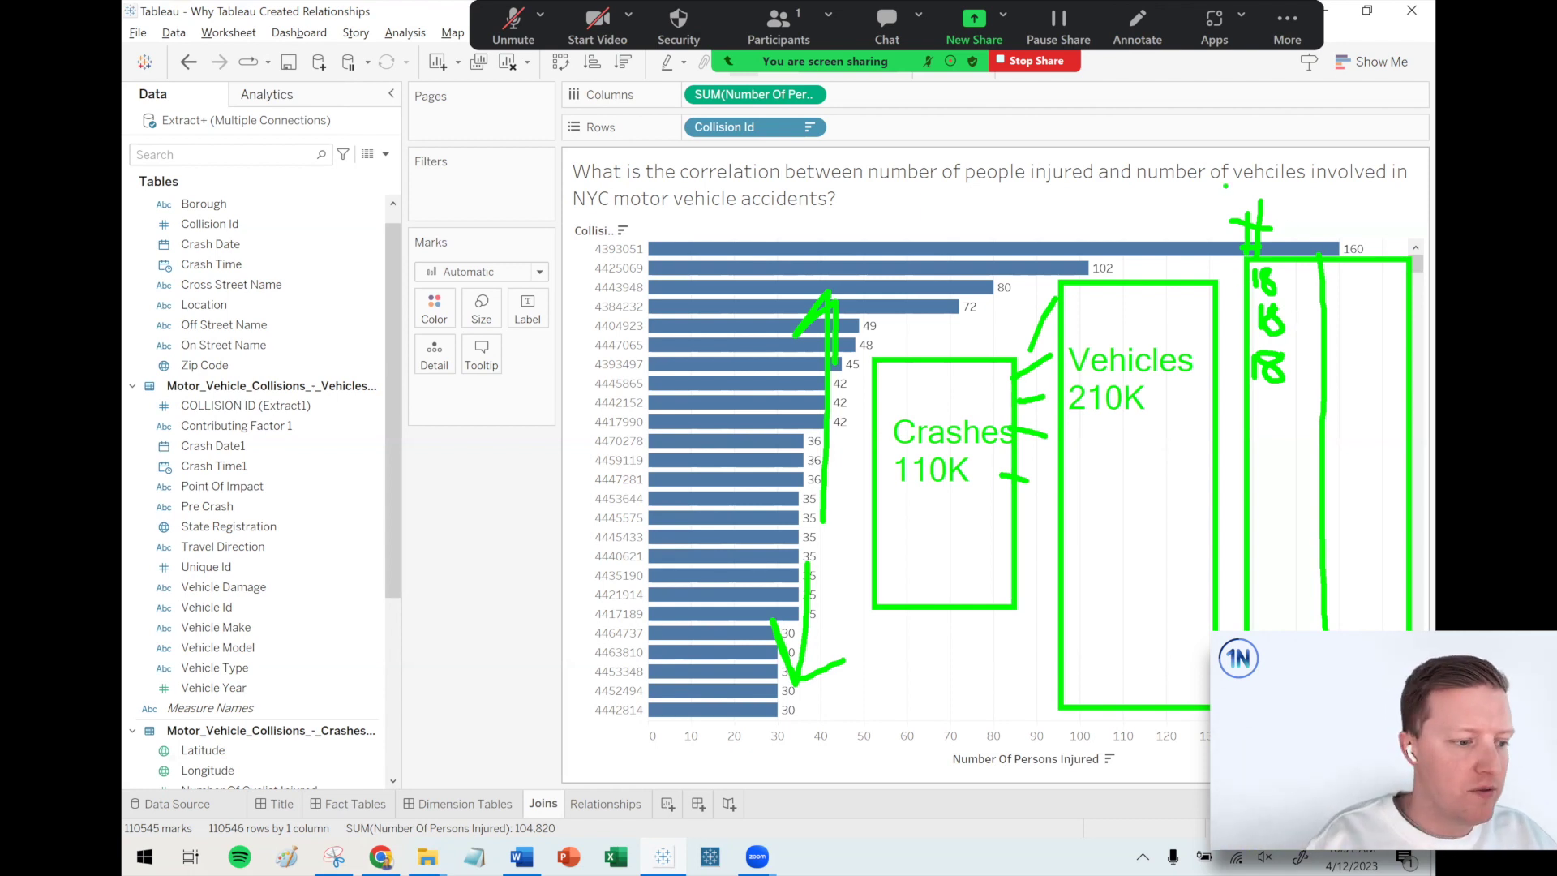
key(alt+s)
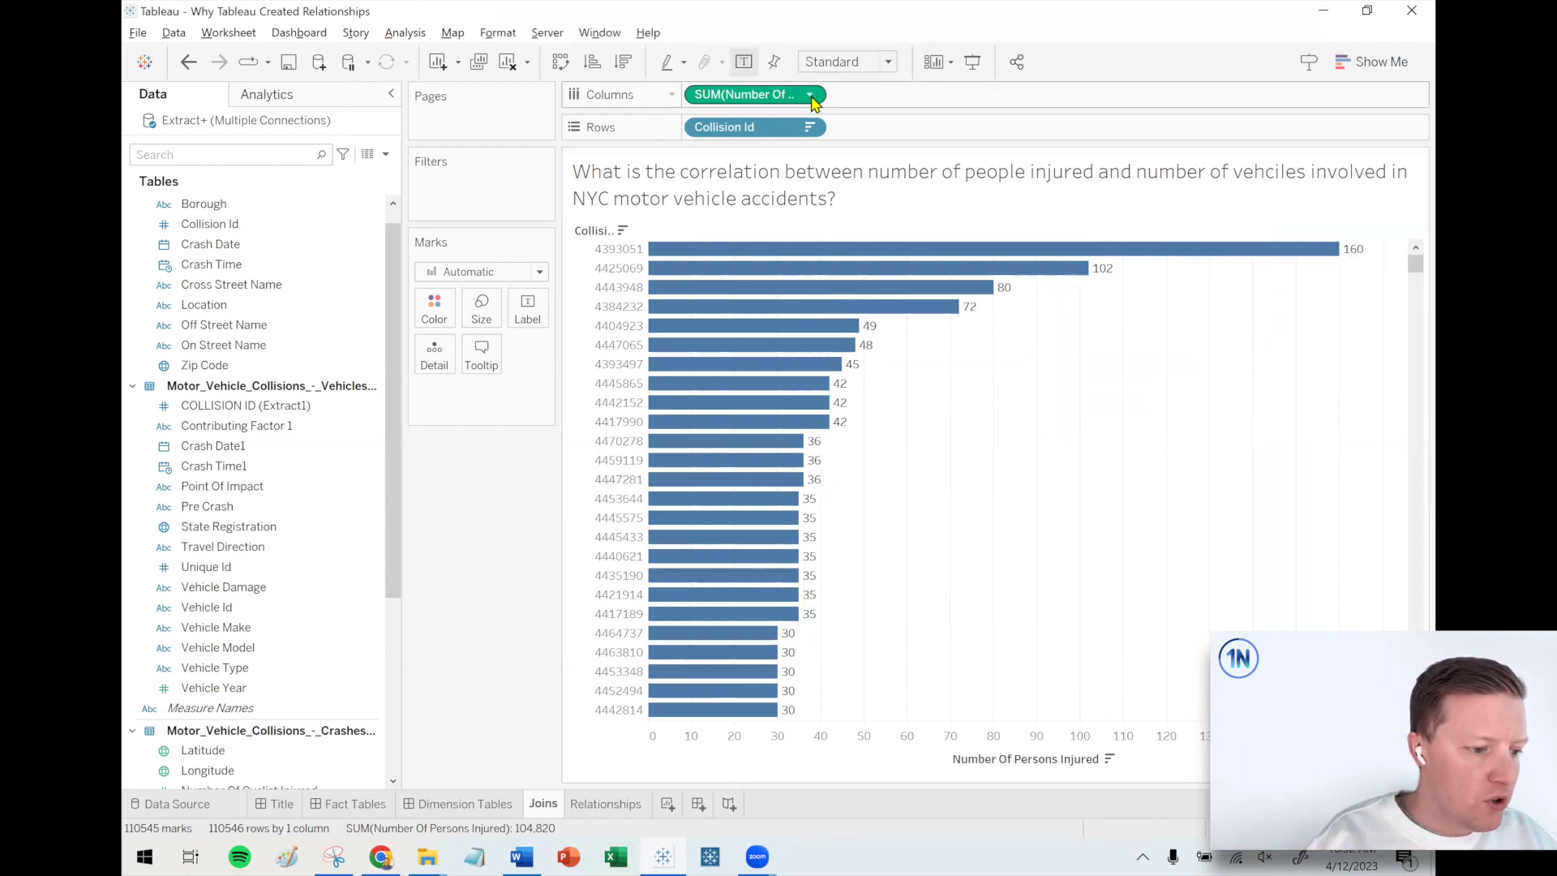
Step: Change the aggregation of Number Of Persons Injured on the columns to Maximum
click(811, 96)
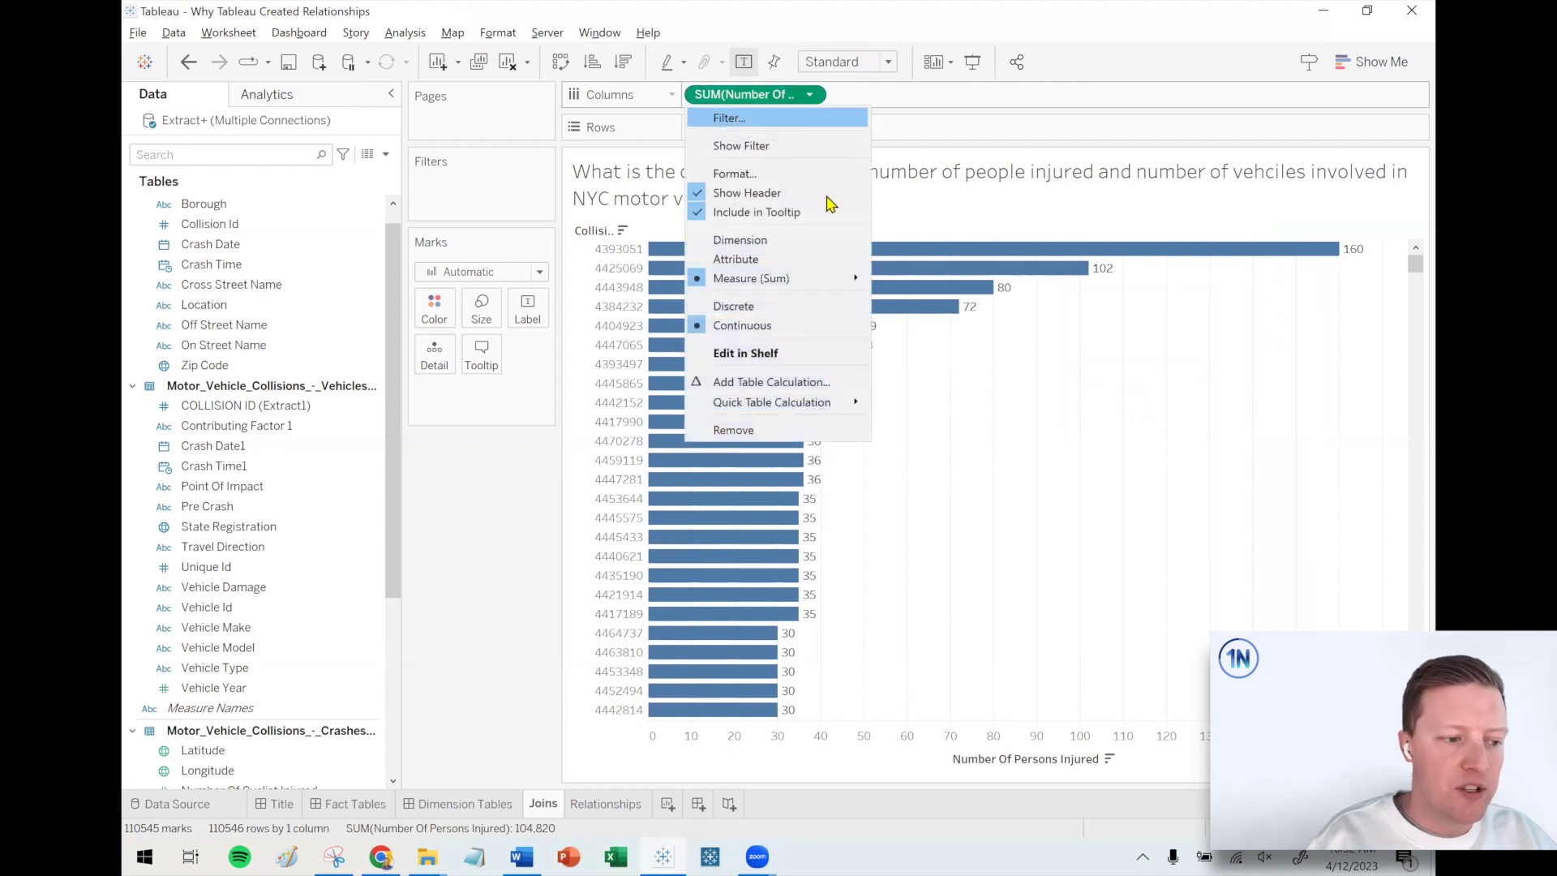
mouse_move(822, 285)
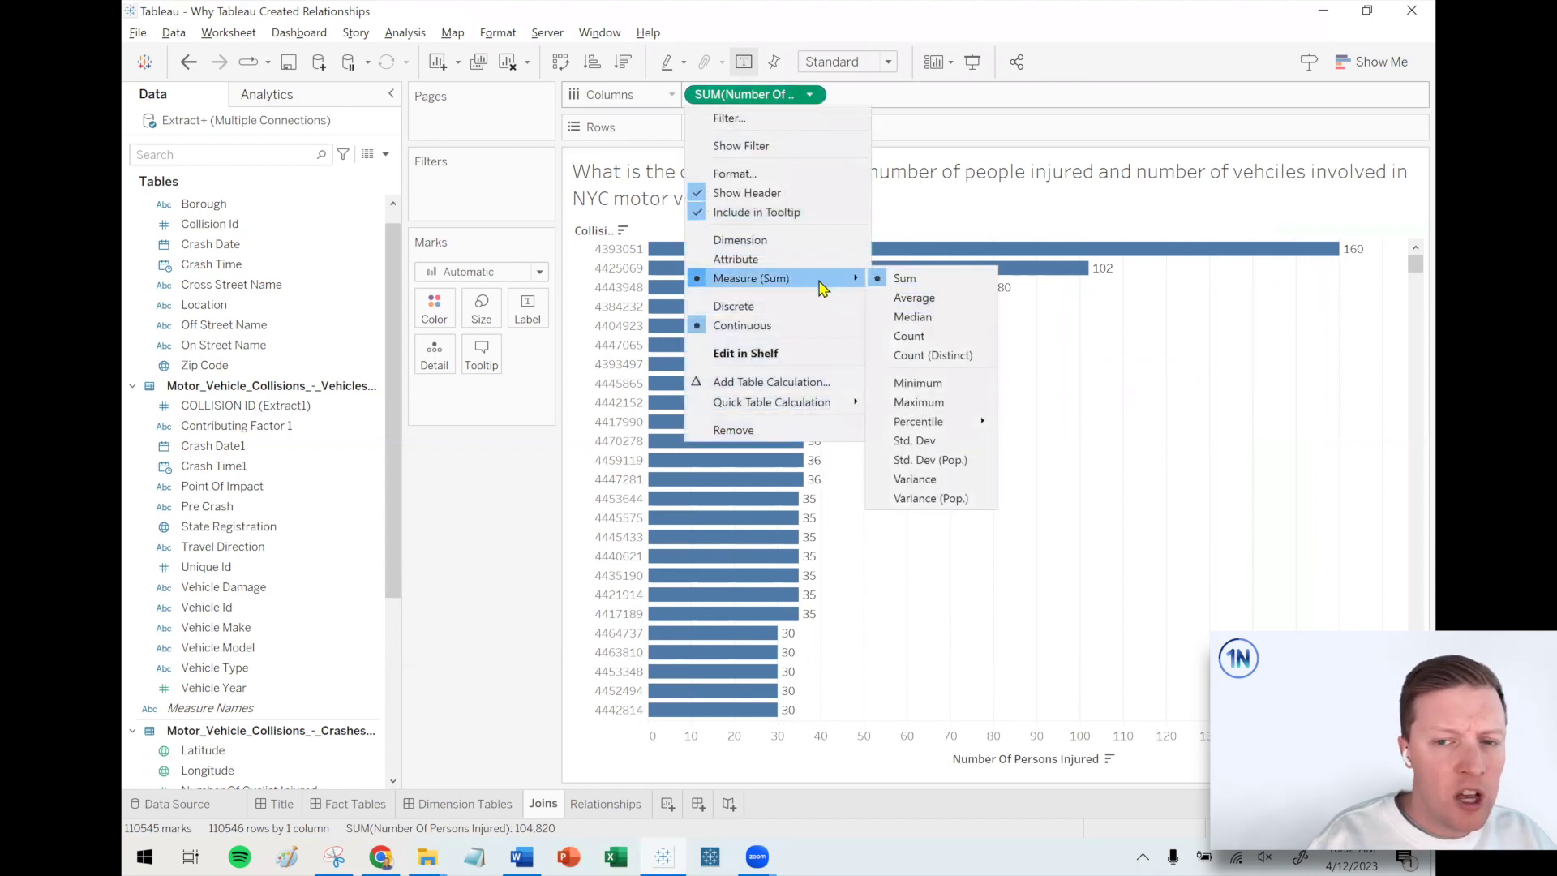
click(941, 406)
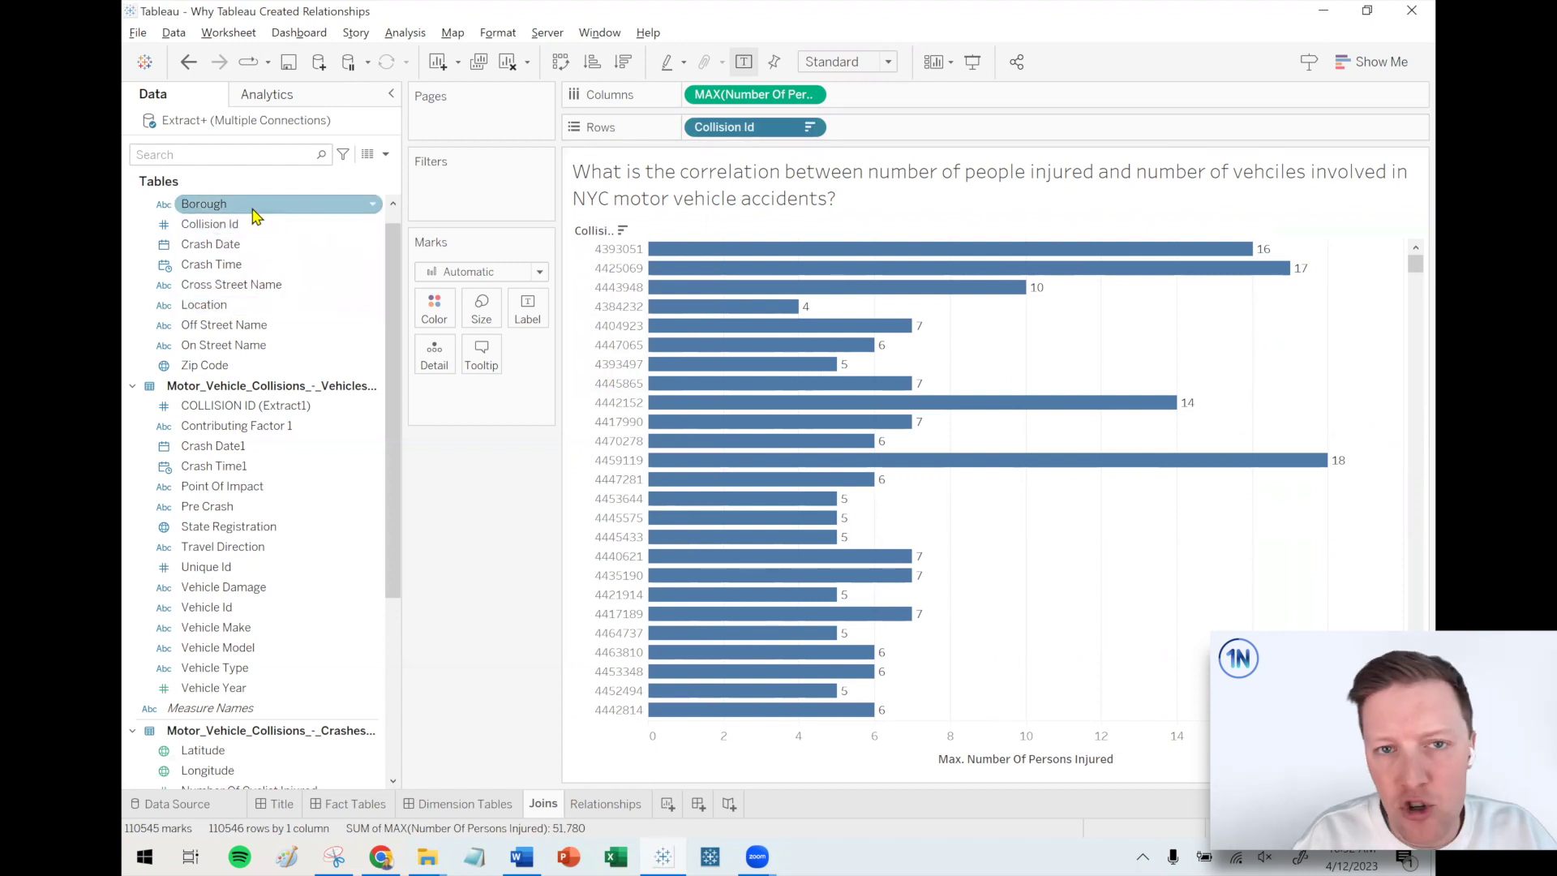
Step: Try Borough in place of Collision Id on the rows, and undo the replacement
drag(220, 204, 751, 143)
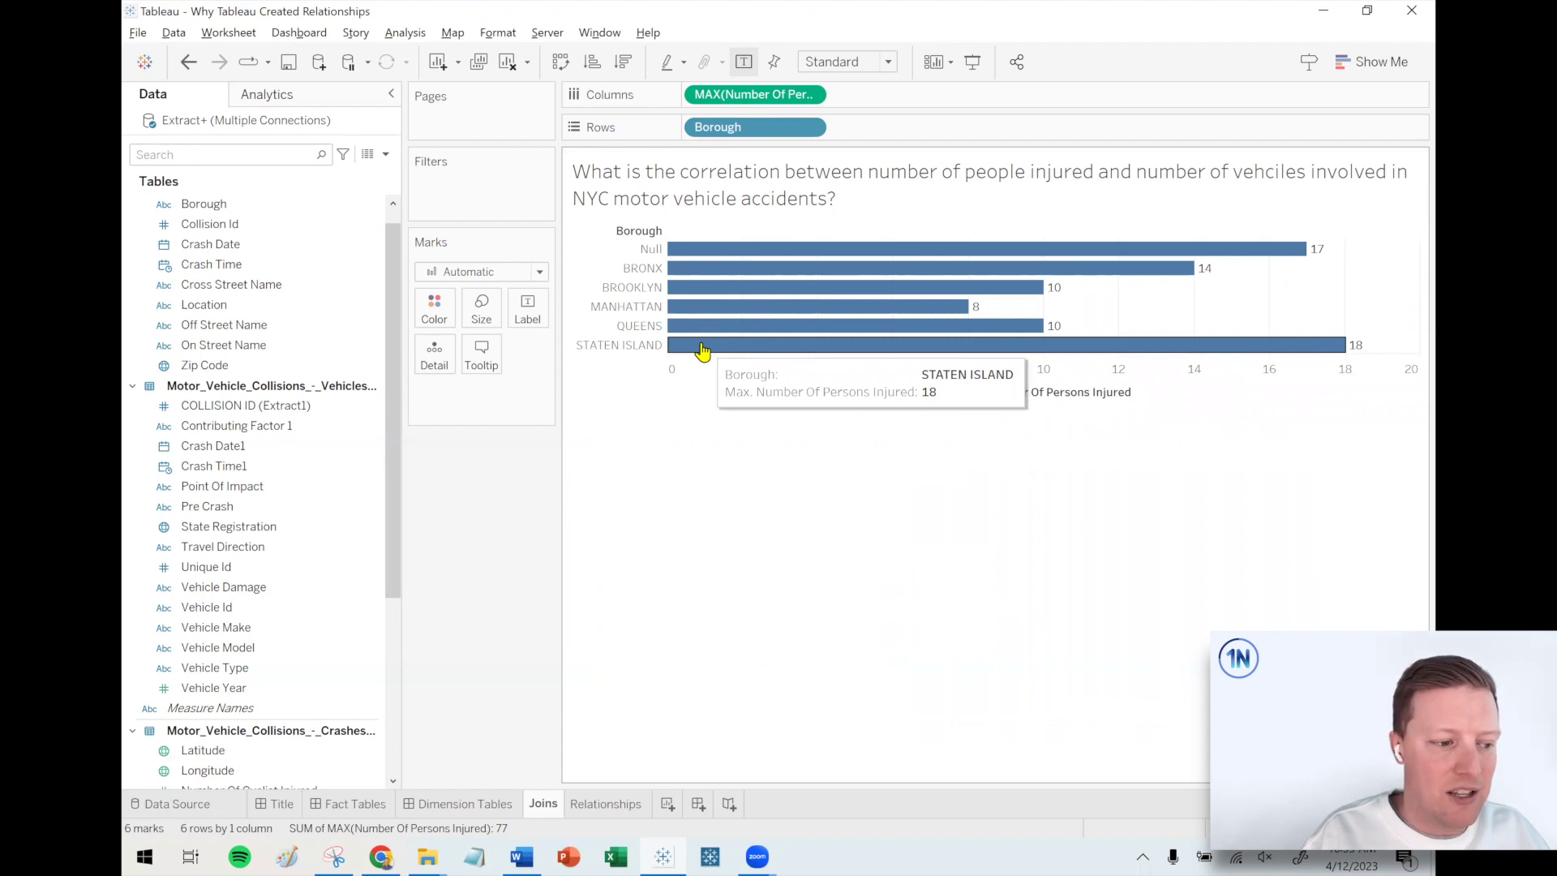
click(186, 64)
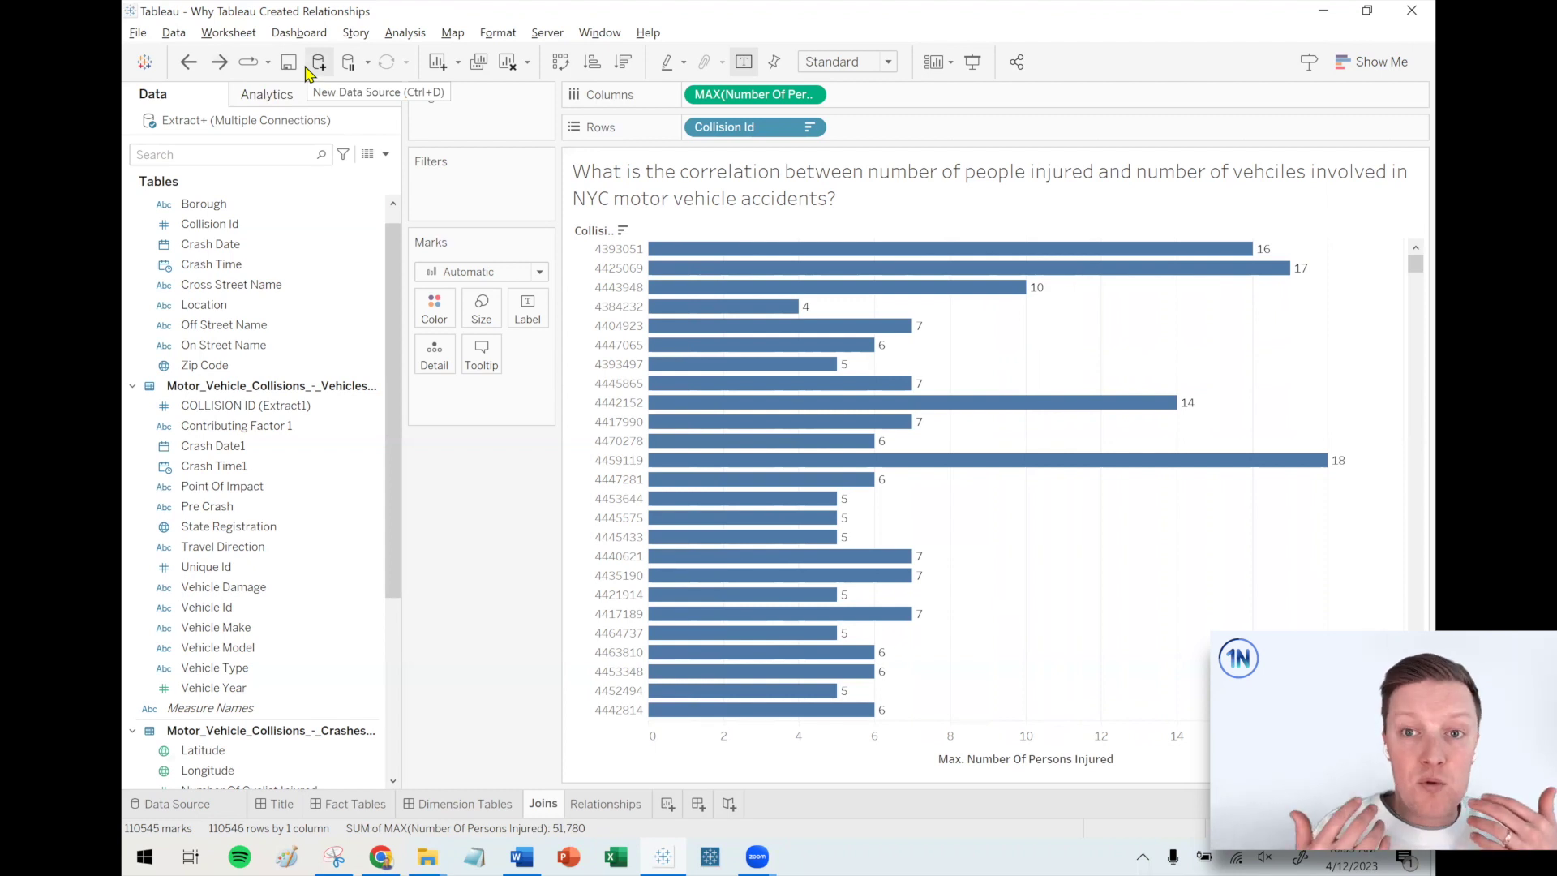
Step: Create a calculated field named 'Number of Persons Injured - FIXED'
click(385, 155)
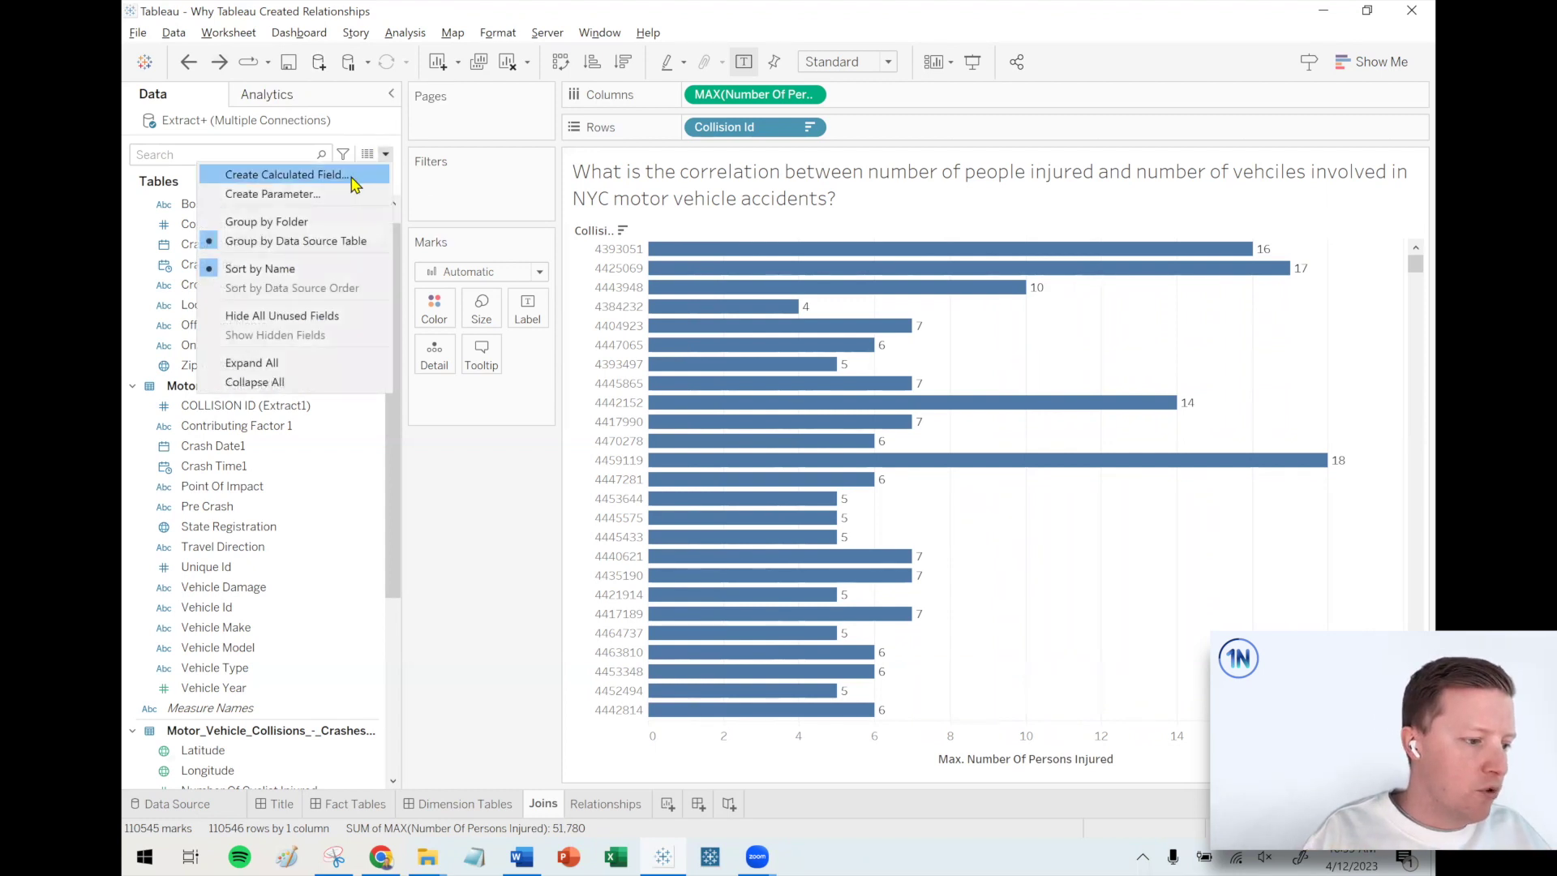
click(283, 174)
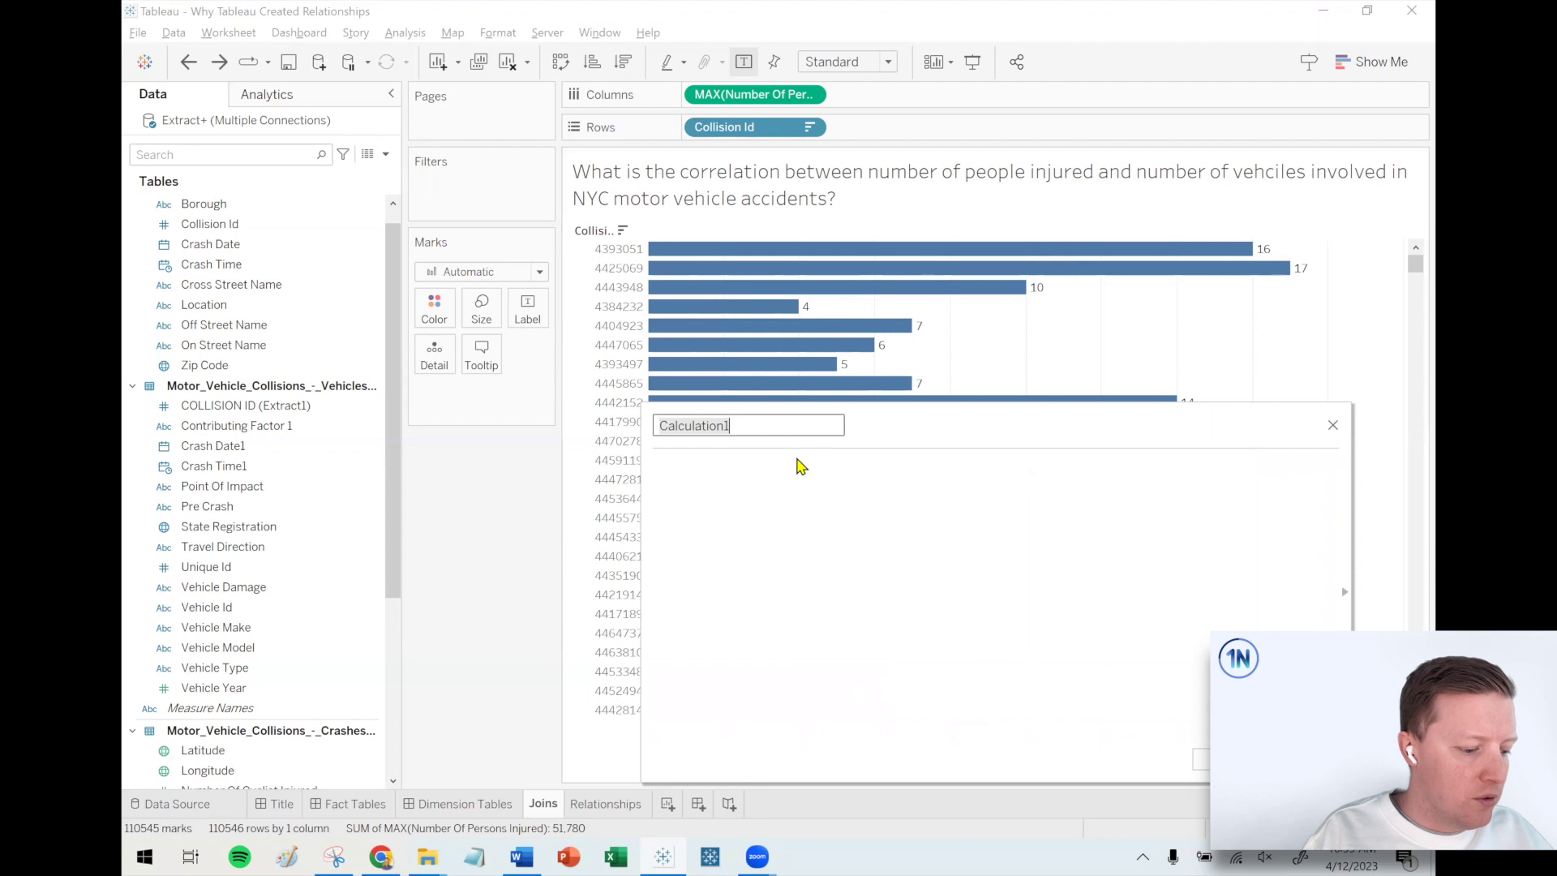
text(Number of Persons In)
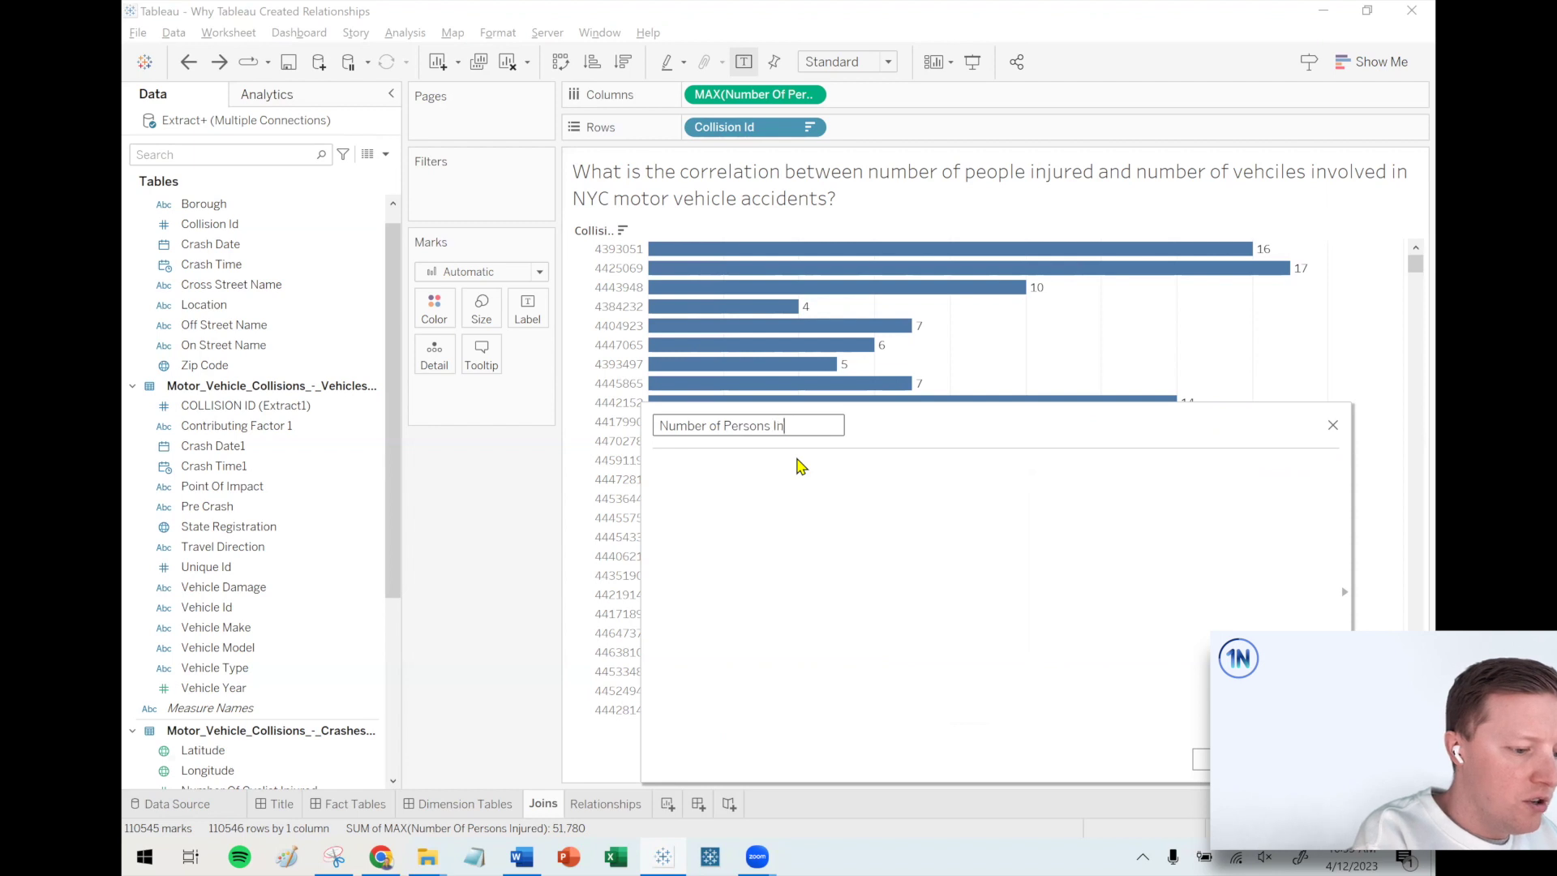
text(jured - FIXED)
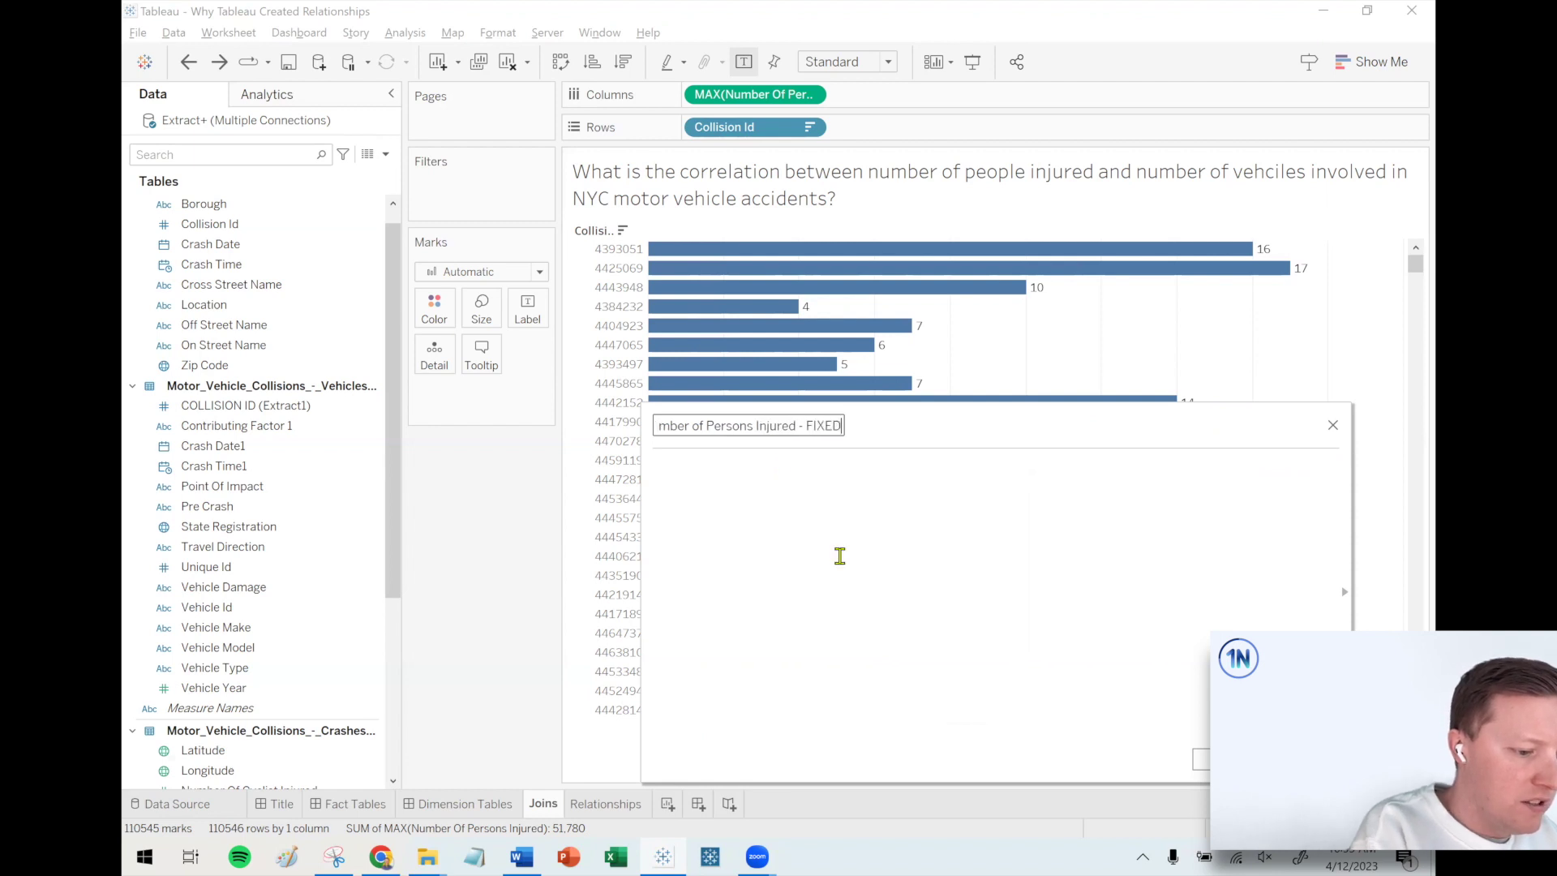
Step: Begin the calculation with a FIXED expression on [Collision Id], followed by an opened MAX function
click(839, 555)
text(fi)
key(BackSpace)
key(BackSpace)
text({ FIXED [Colli)
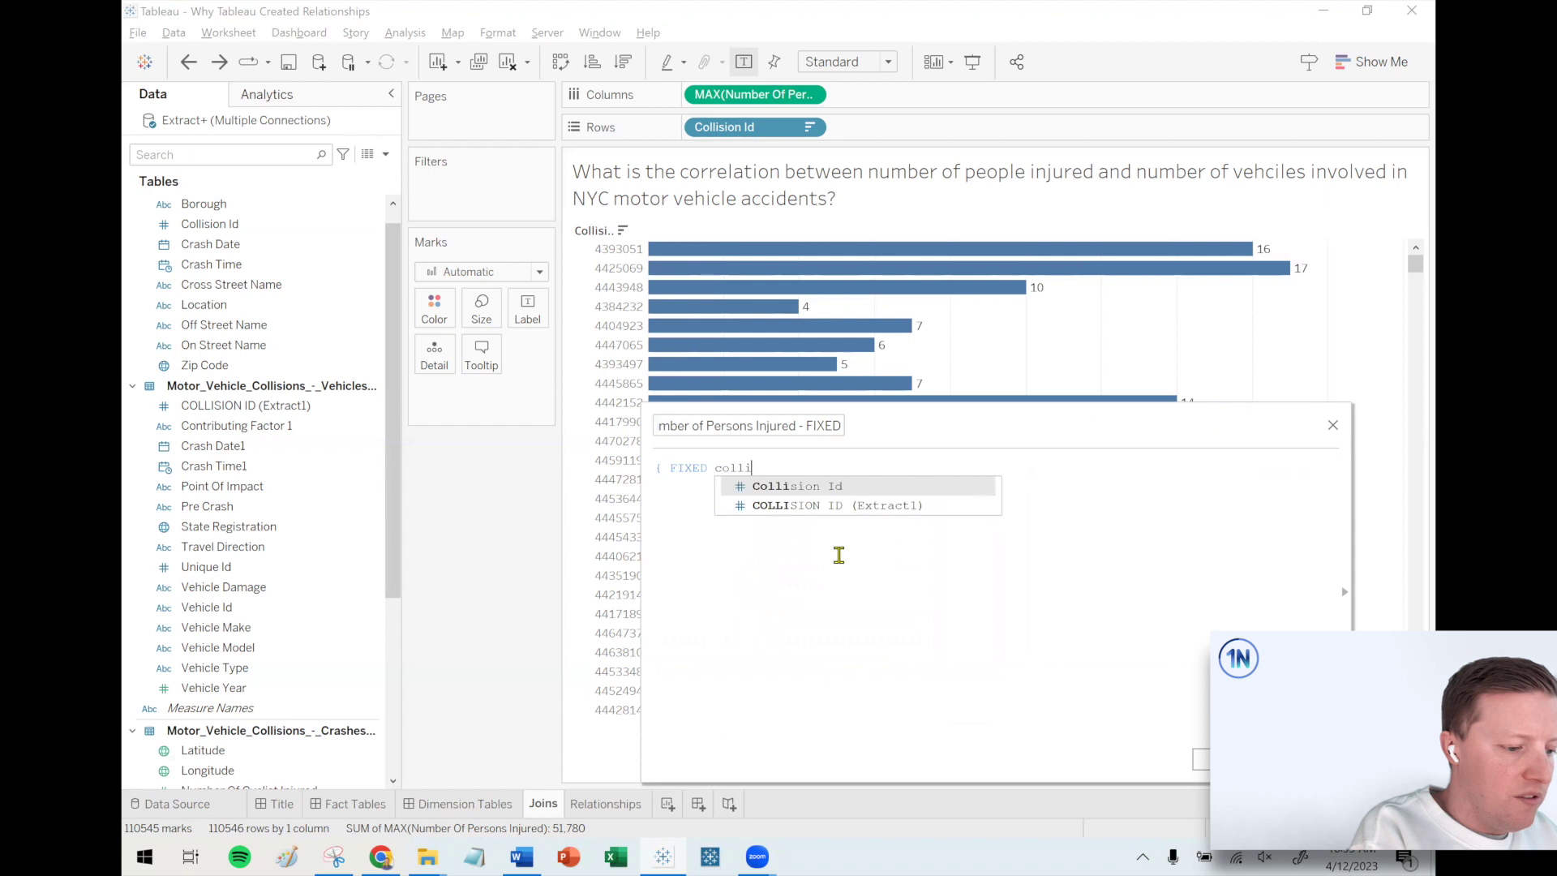
key(Return)
text(:MAX()
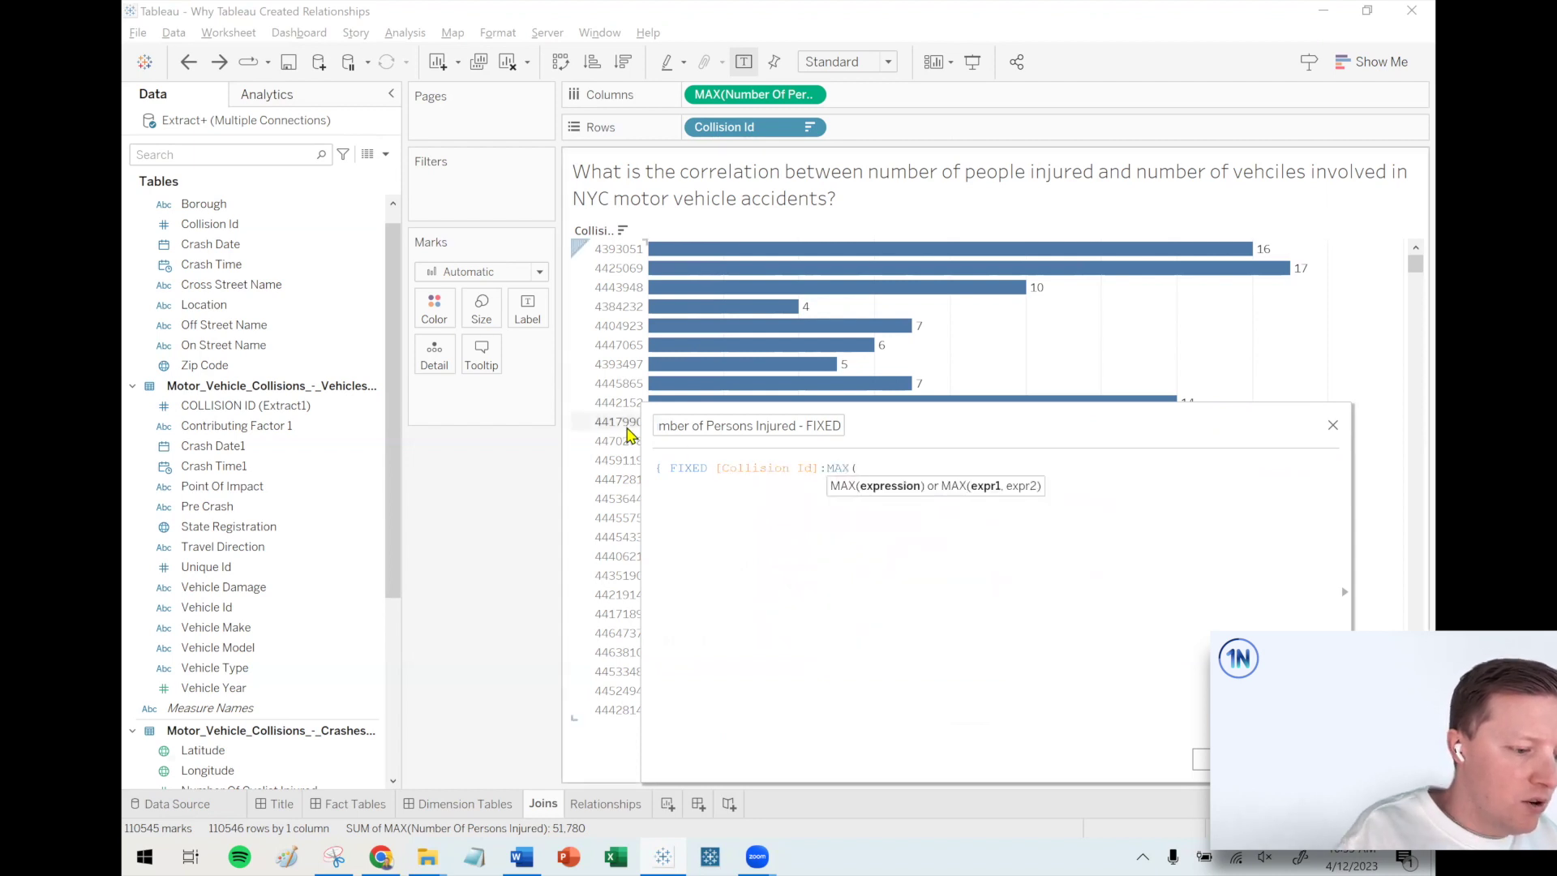
Step: Find Number Of Persons Injured with the field search 'numb', insert it as the MAX argument, close the expression, and save the calculation
click(233, 150)
text(numb)
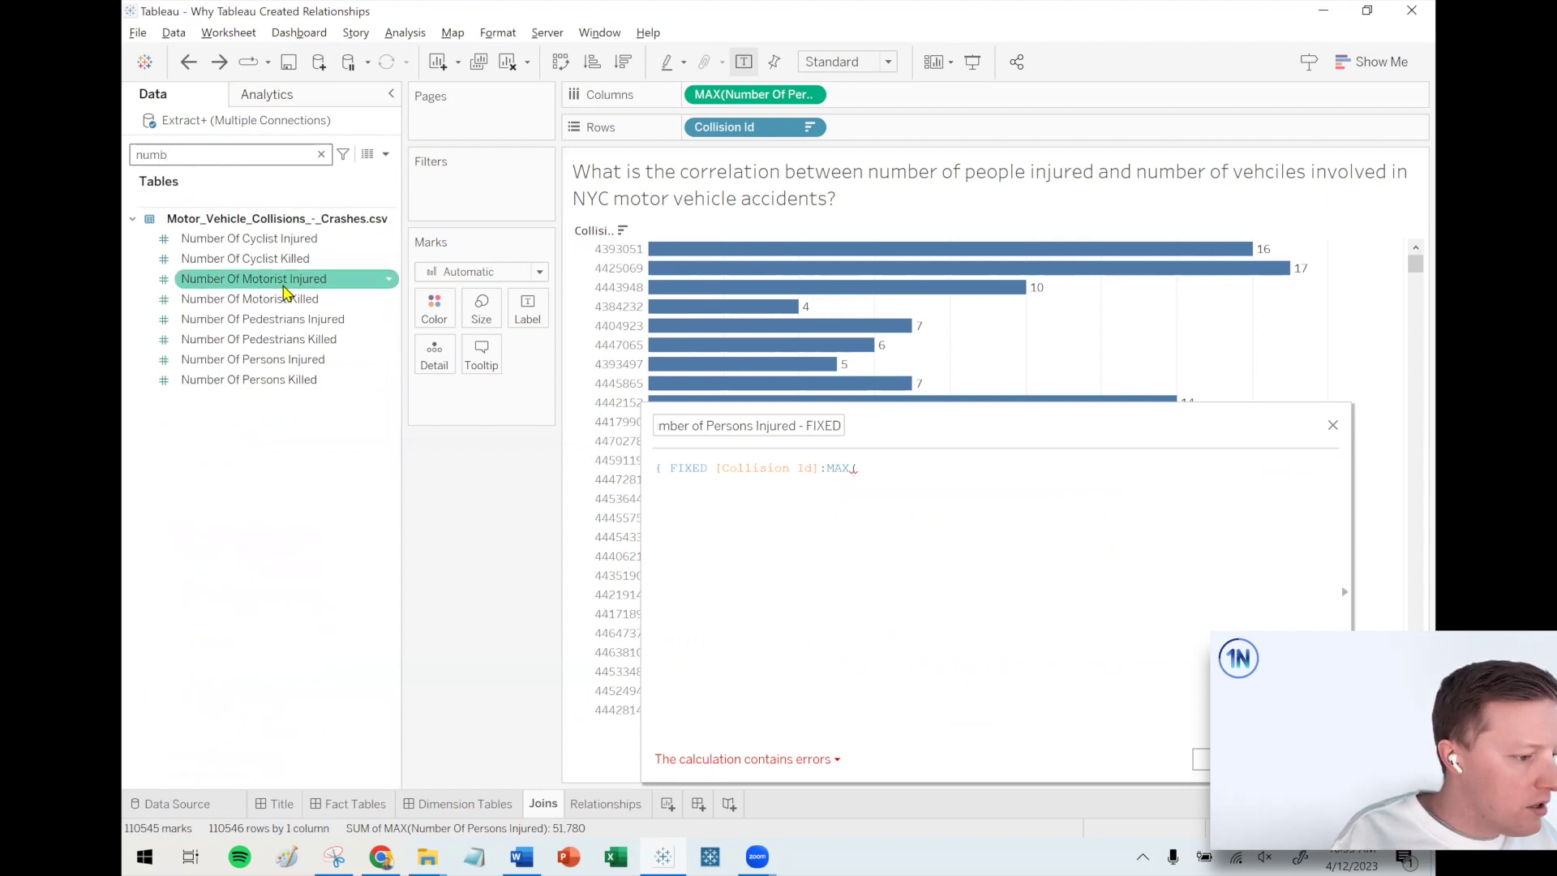
click(254, 362)
drag(254, 367, 896, 520)
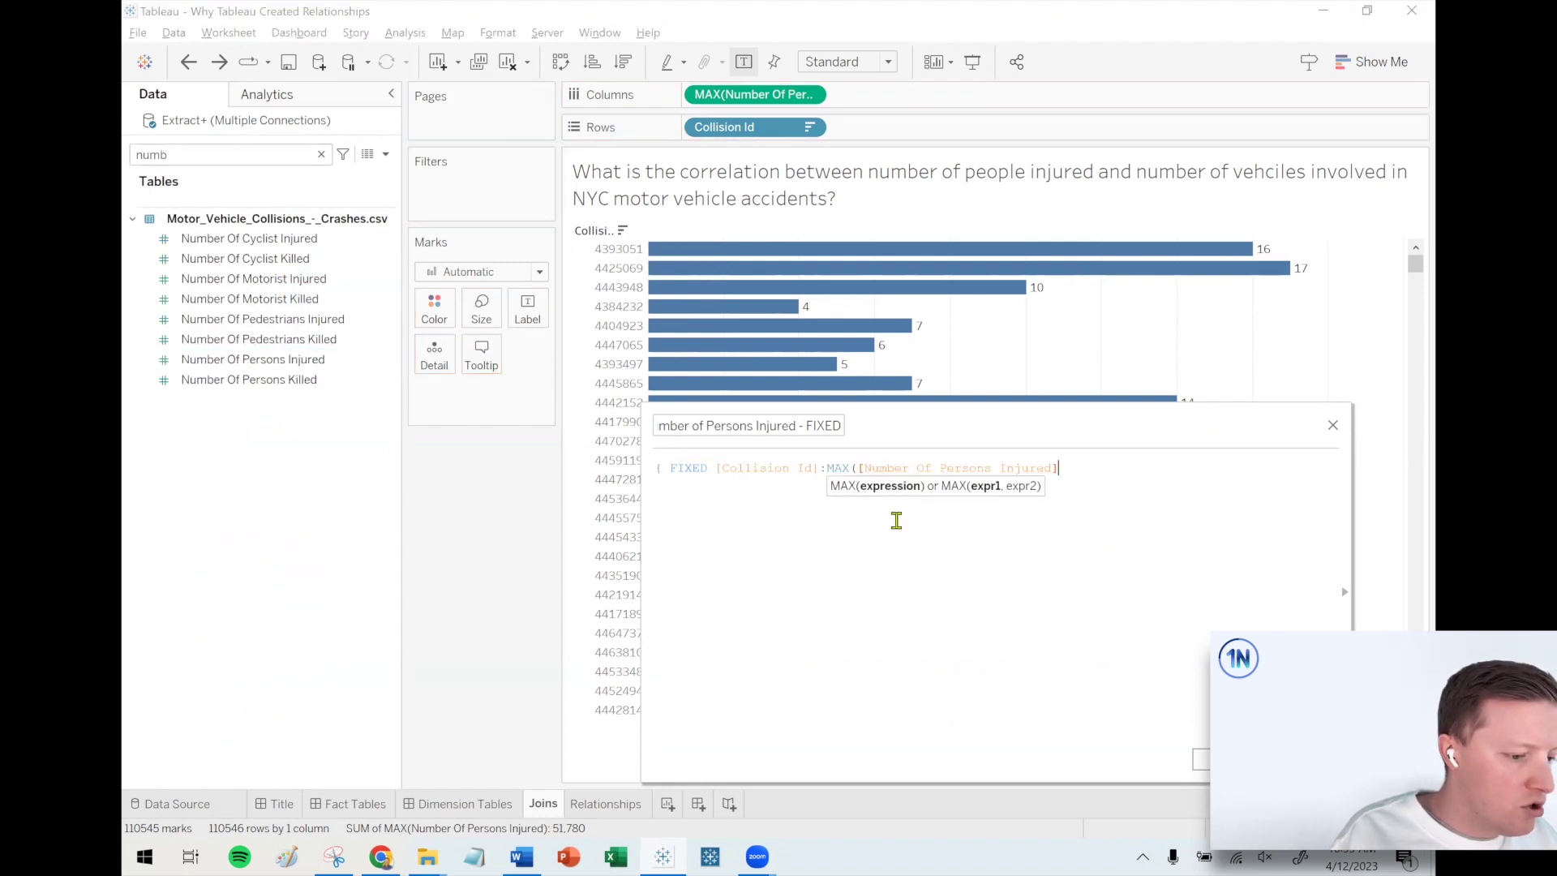
text())
scroll(896, 520, up, 2)
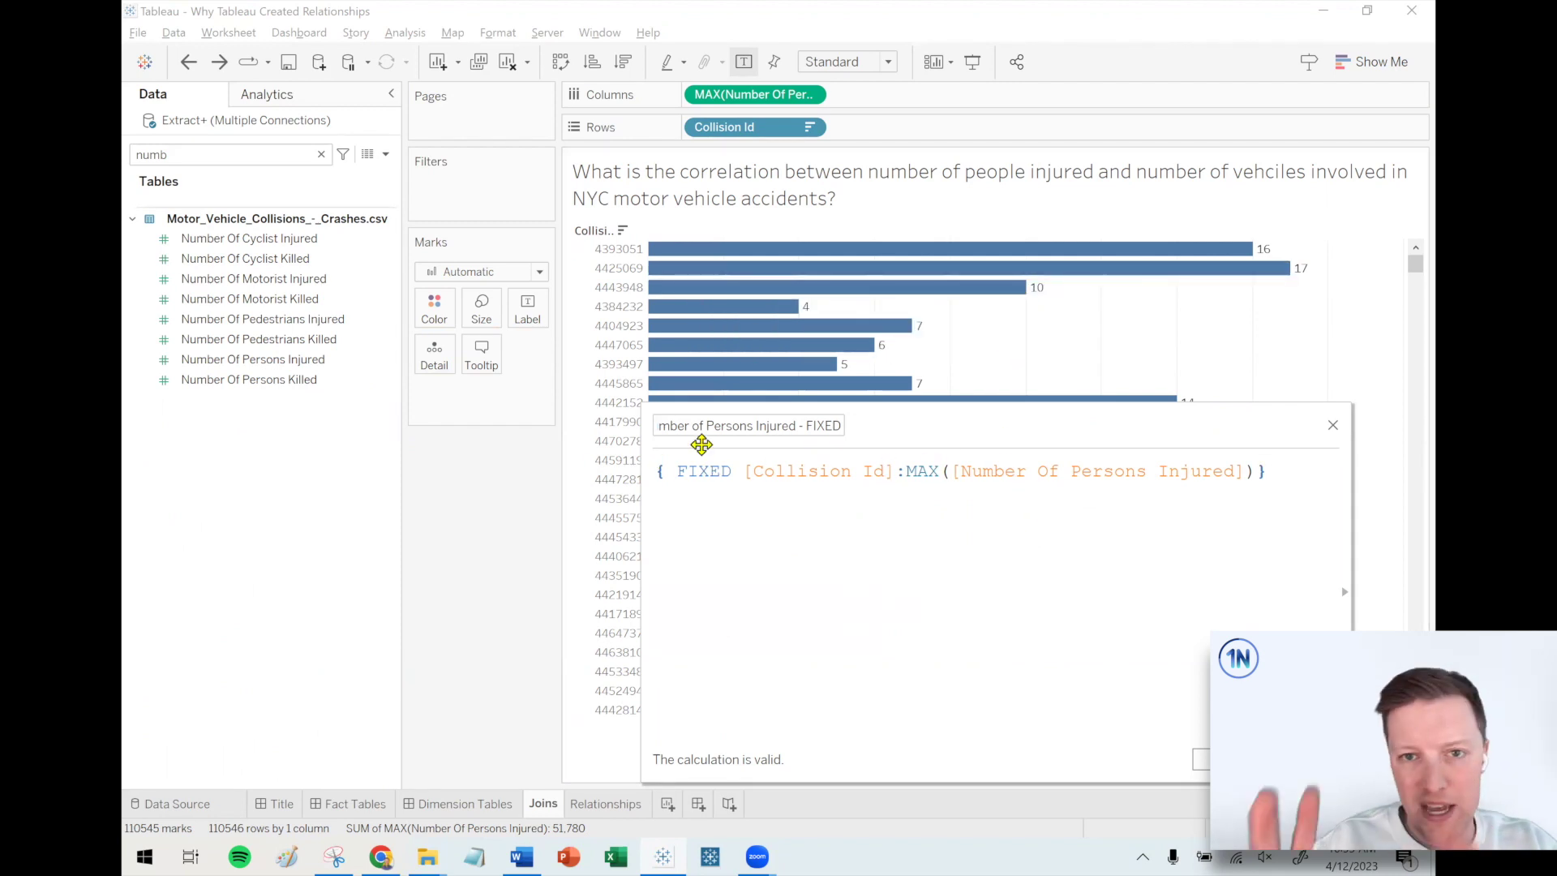
drag(673, 471, 892, 470)
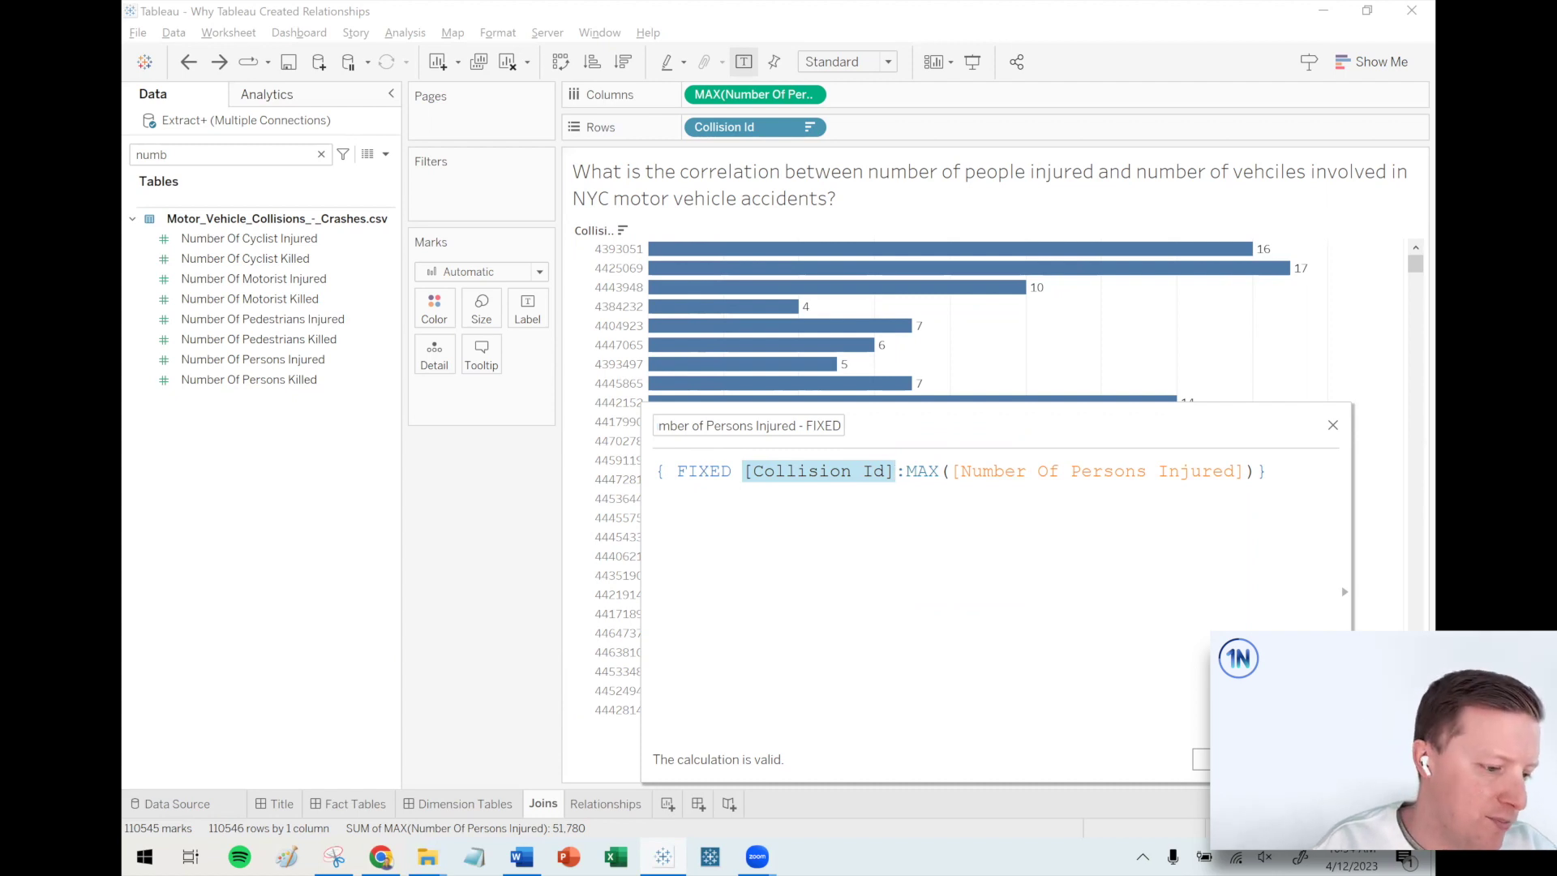
click(1291, 759)
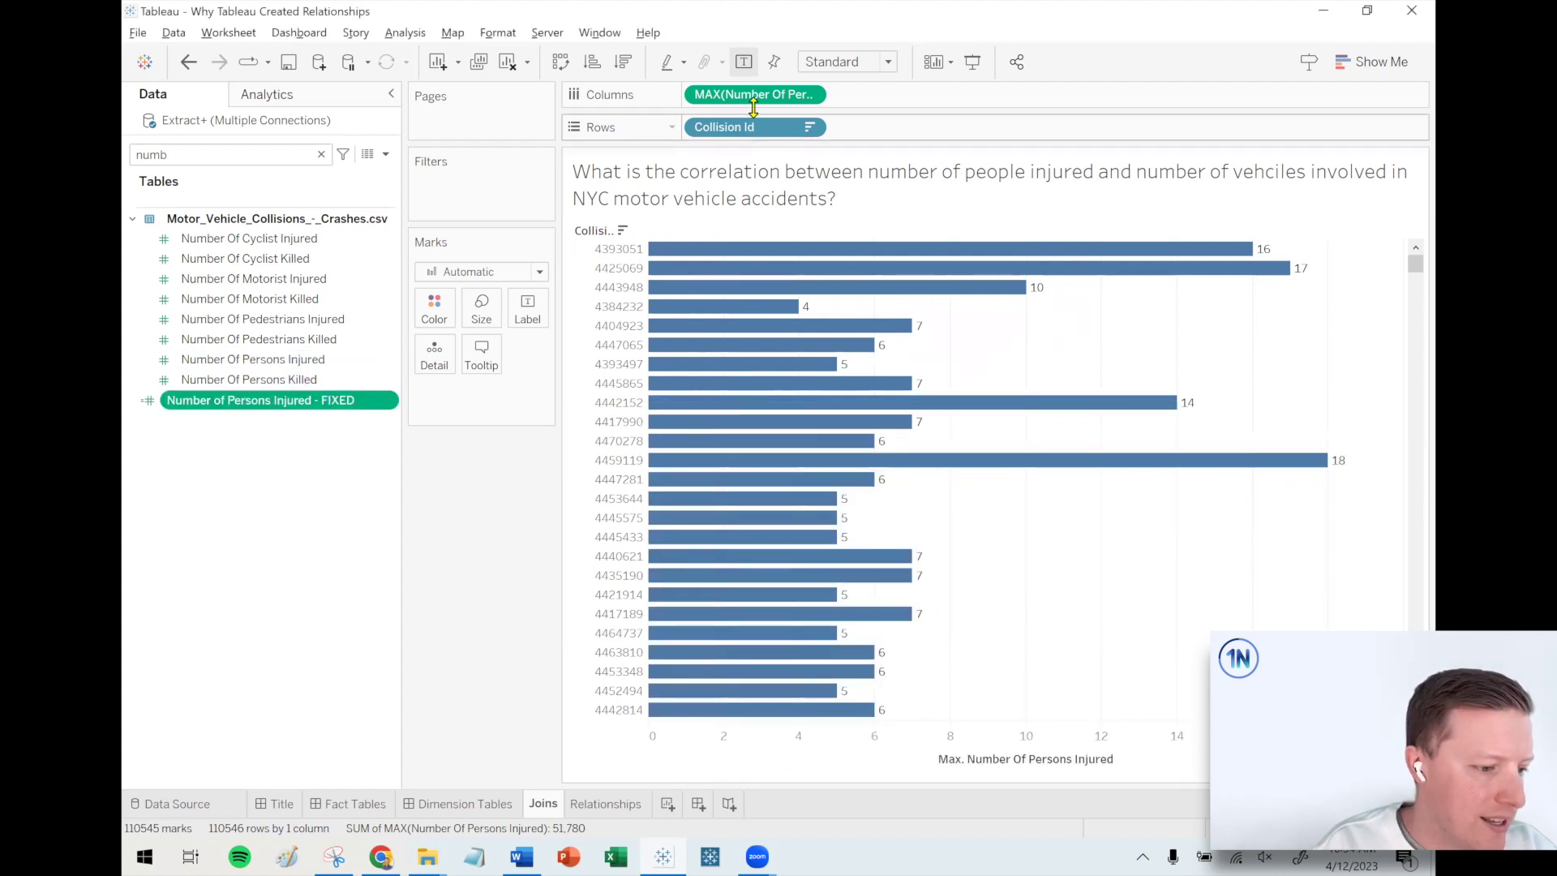
Step: Replace the columns measure with Number of Persons Injured - FIXED and the Collision Id rows with Borough
mouse_move(750, 97)
mouse_down()
mouse_move(438, 497)
mouse_move(303, 401)
mouse_move(197, 413)
mouse_move(748, 95)
mouse_up()
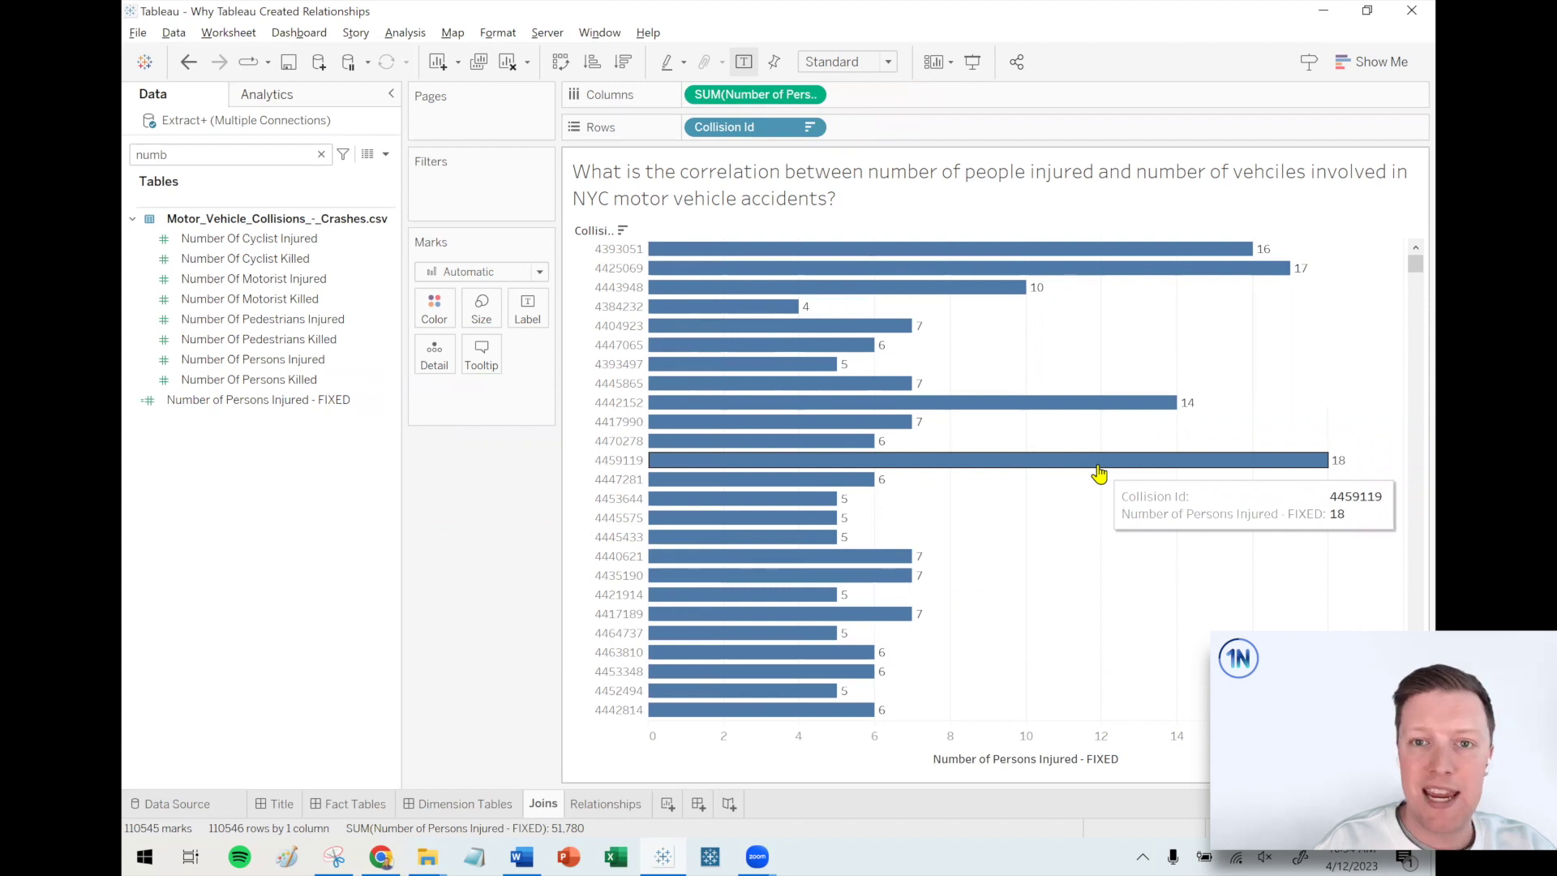
click(341, 856)
click(340, 855)
click(255, 160)
text(b)
drag(203, 224, 740, 131)
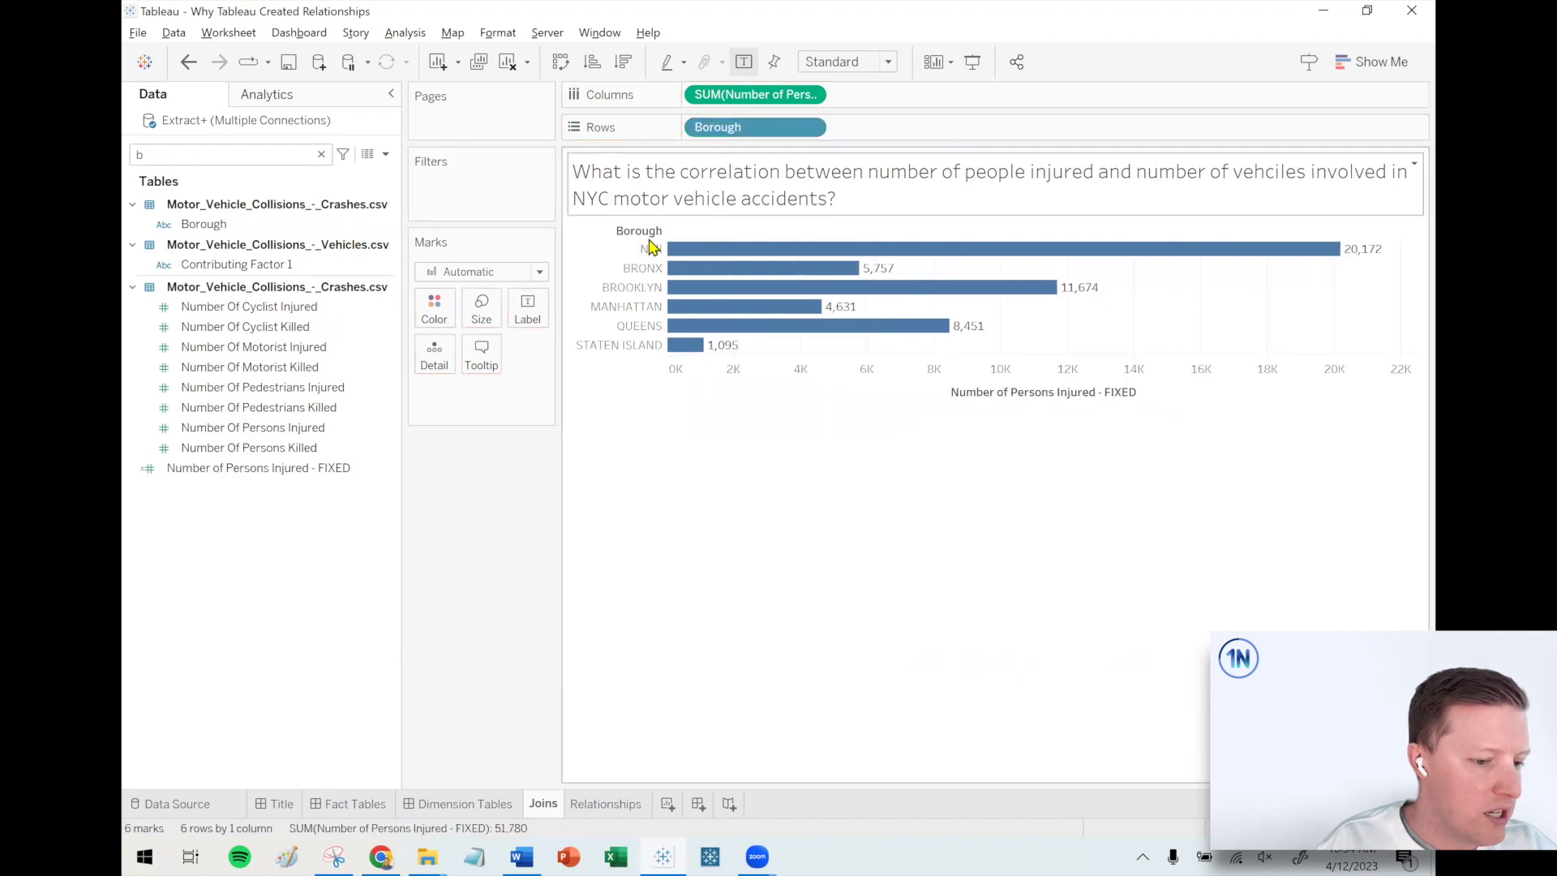
mouse_move(686, 347)
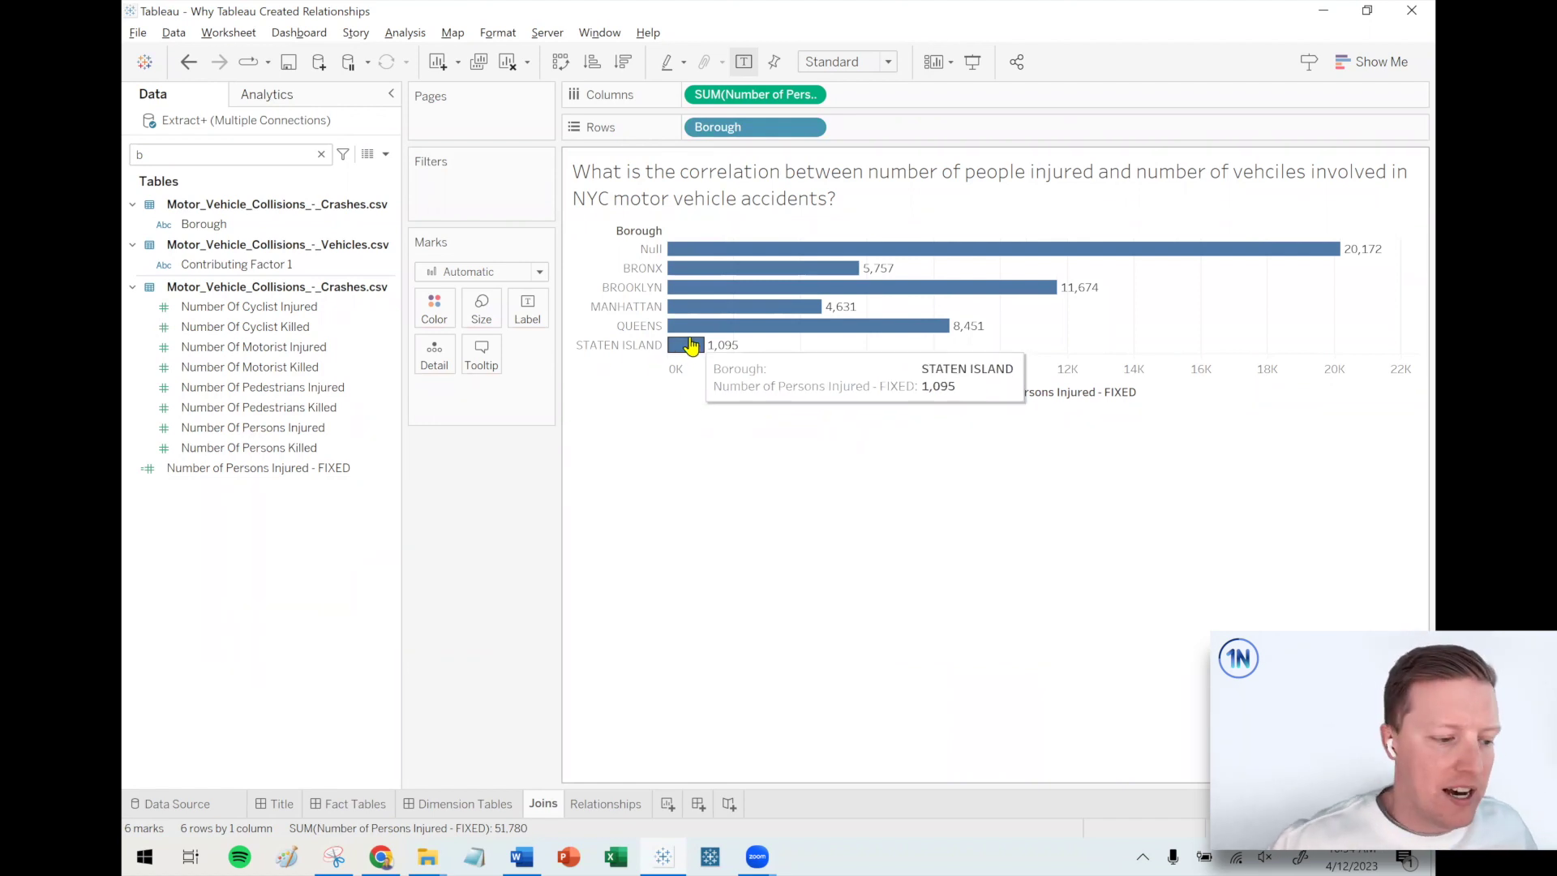
Step: Review the Number of Persons Injured - FIXED formula against the crash measures from Number Of Cyclist Injured to Number Of Persons Killed, and close the editor
right_click(279, 468)
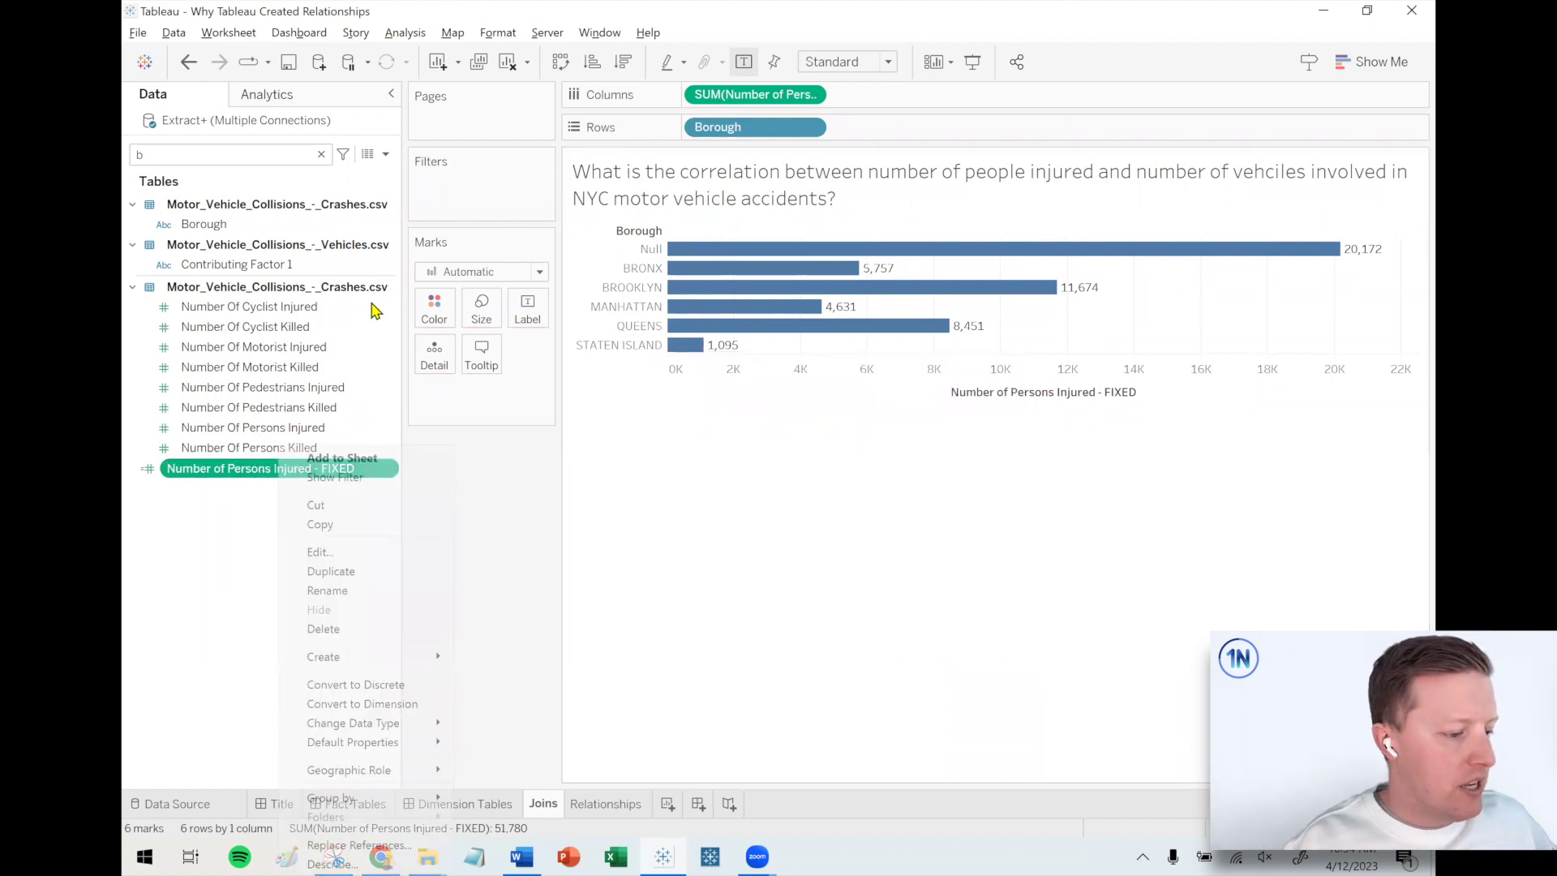
click(349, 553)
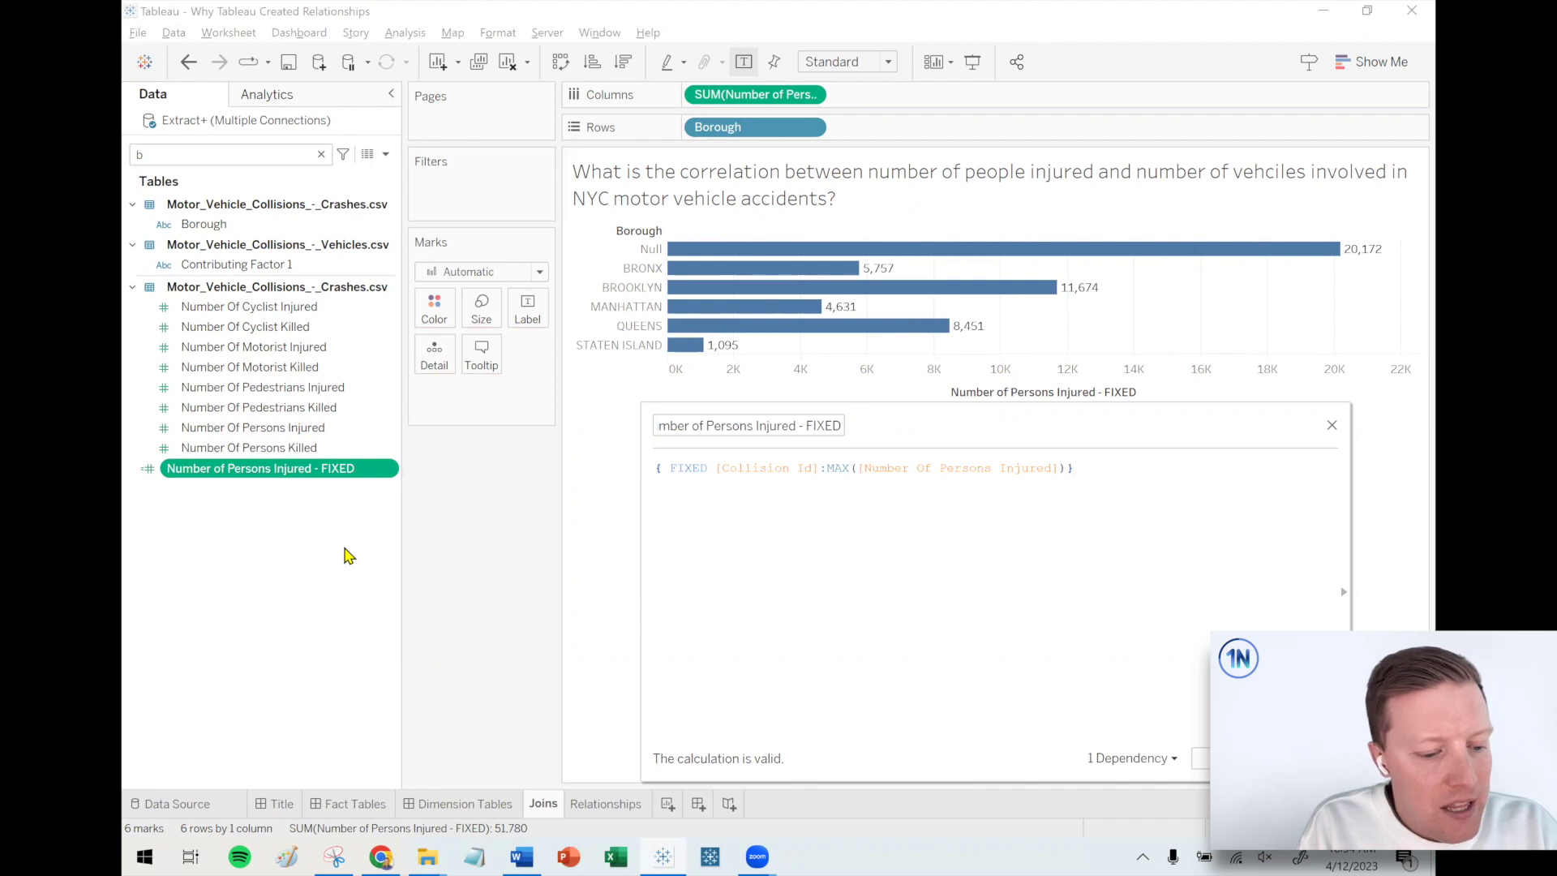
click(321, 154)
scroll(322, 472, down, 5)
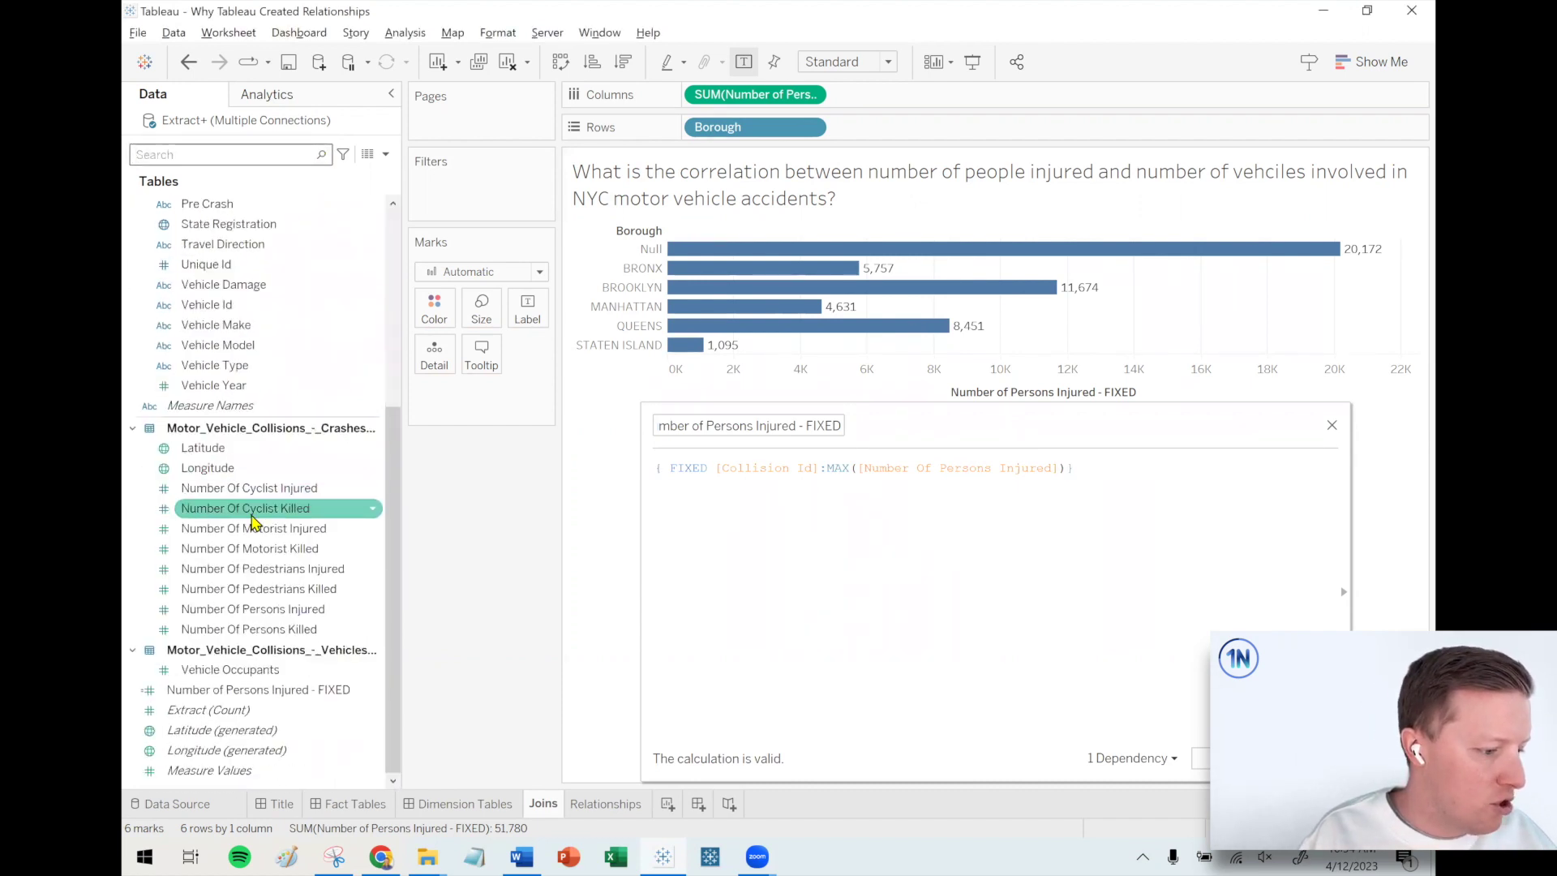
click(254, 488)
shift+click(253, 629)
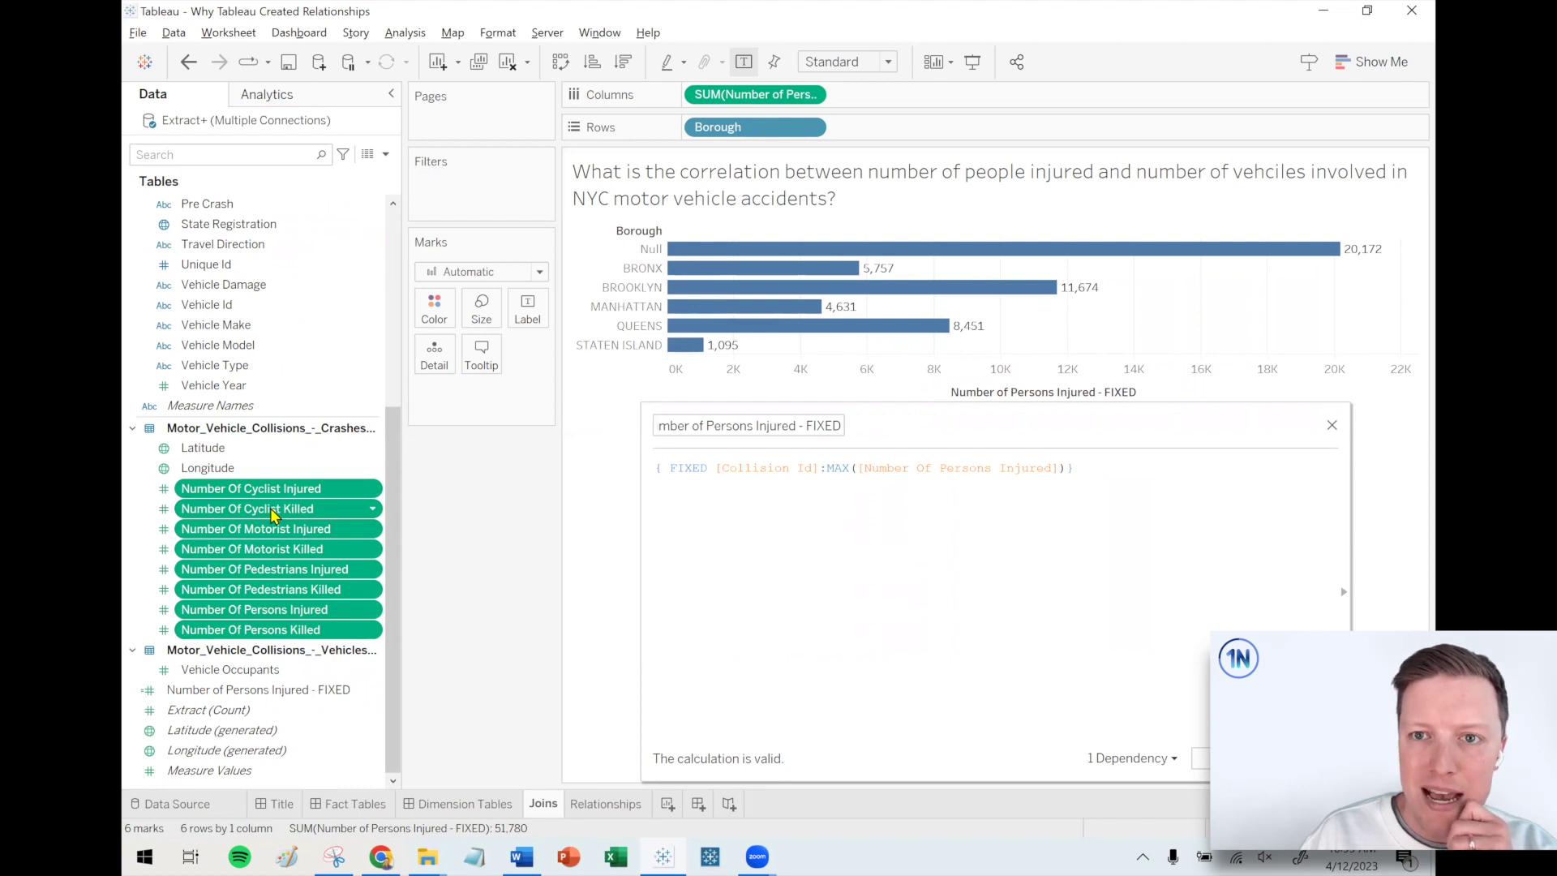
key(Escape)
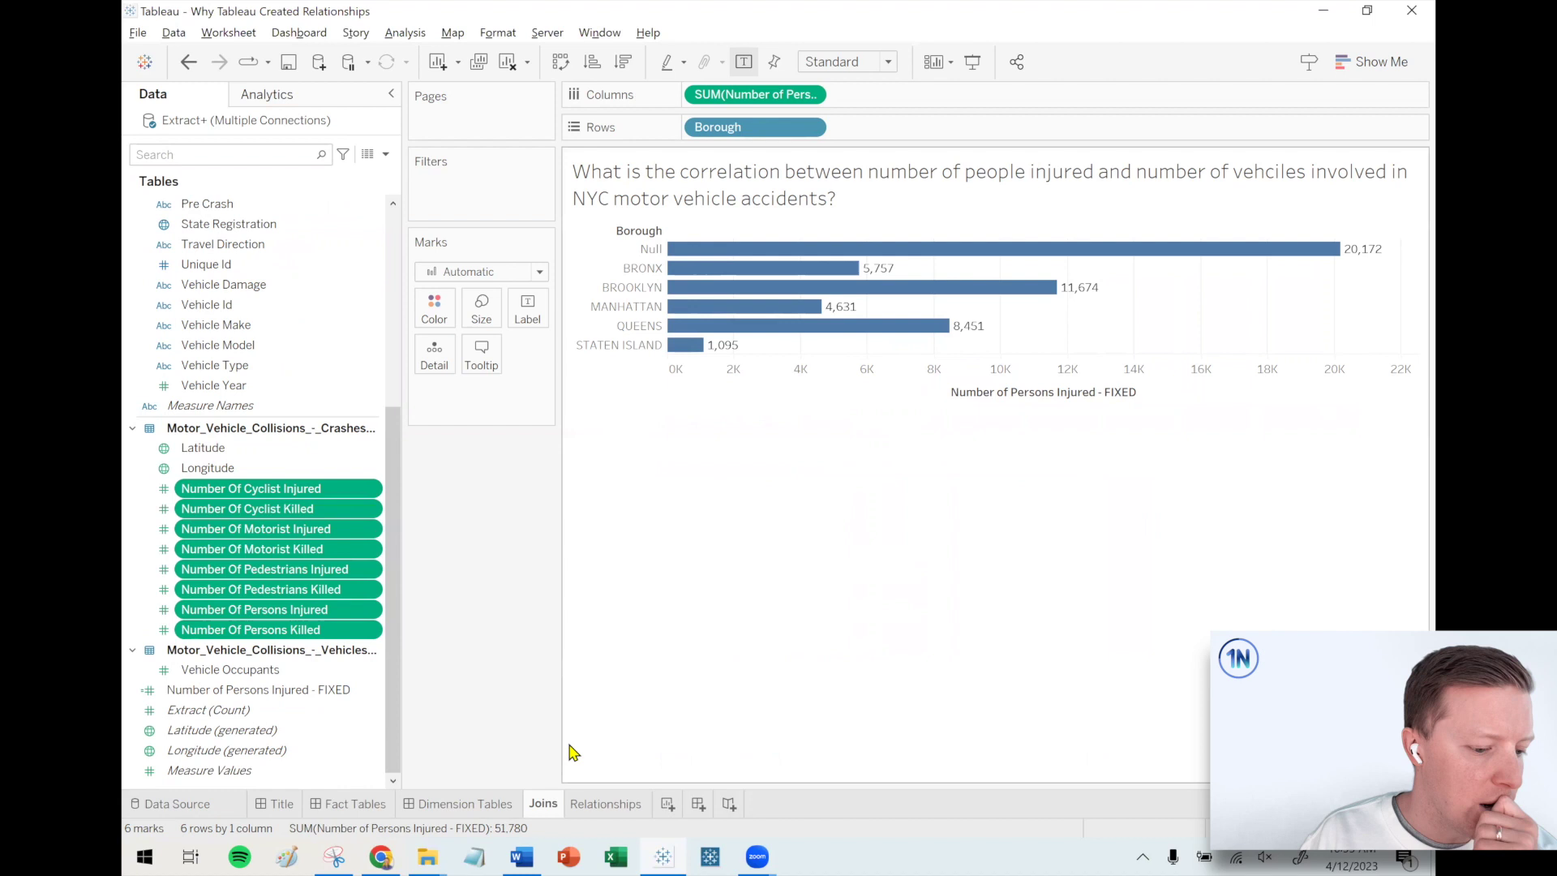
Step: From the Relationships sheet, add the '2021 NYC Motor Vehicle Collisions - Crashes' extract in the Buildout Files folder as a new data source
click(620, 805)
mouse_move(441, 853)
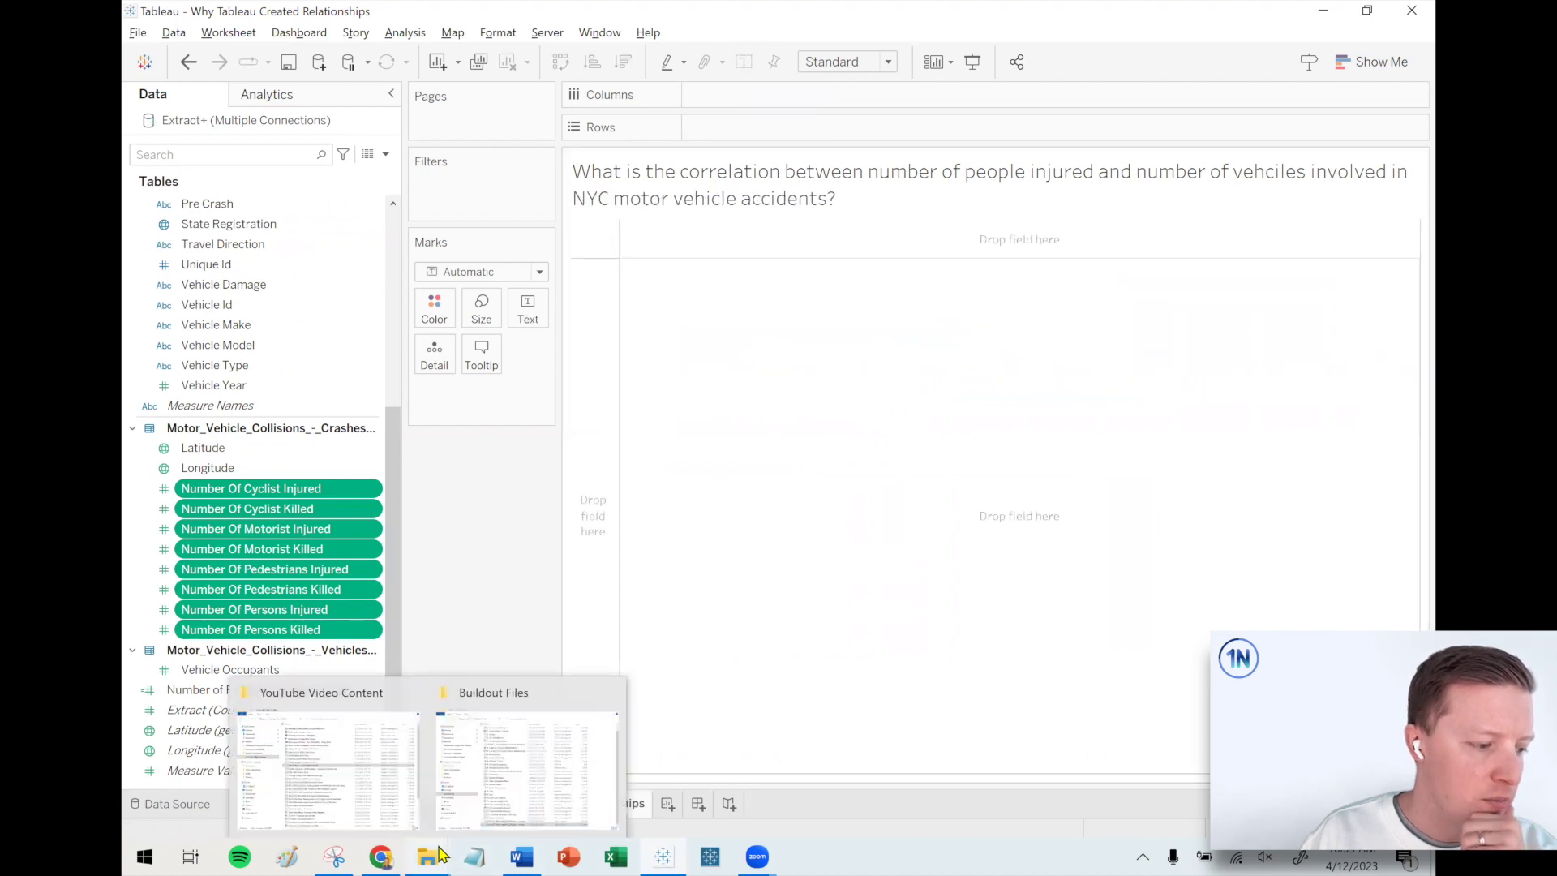
click(515, 798)
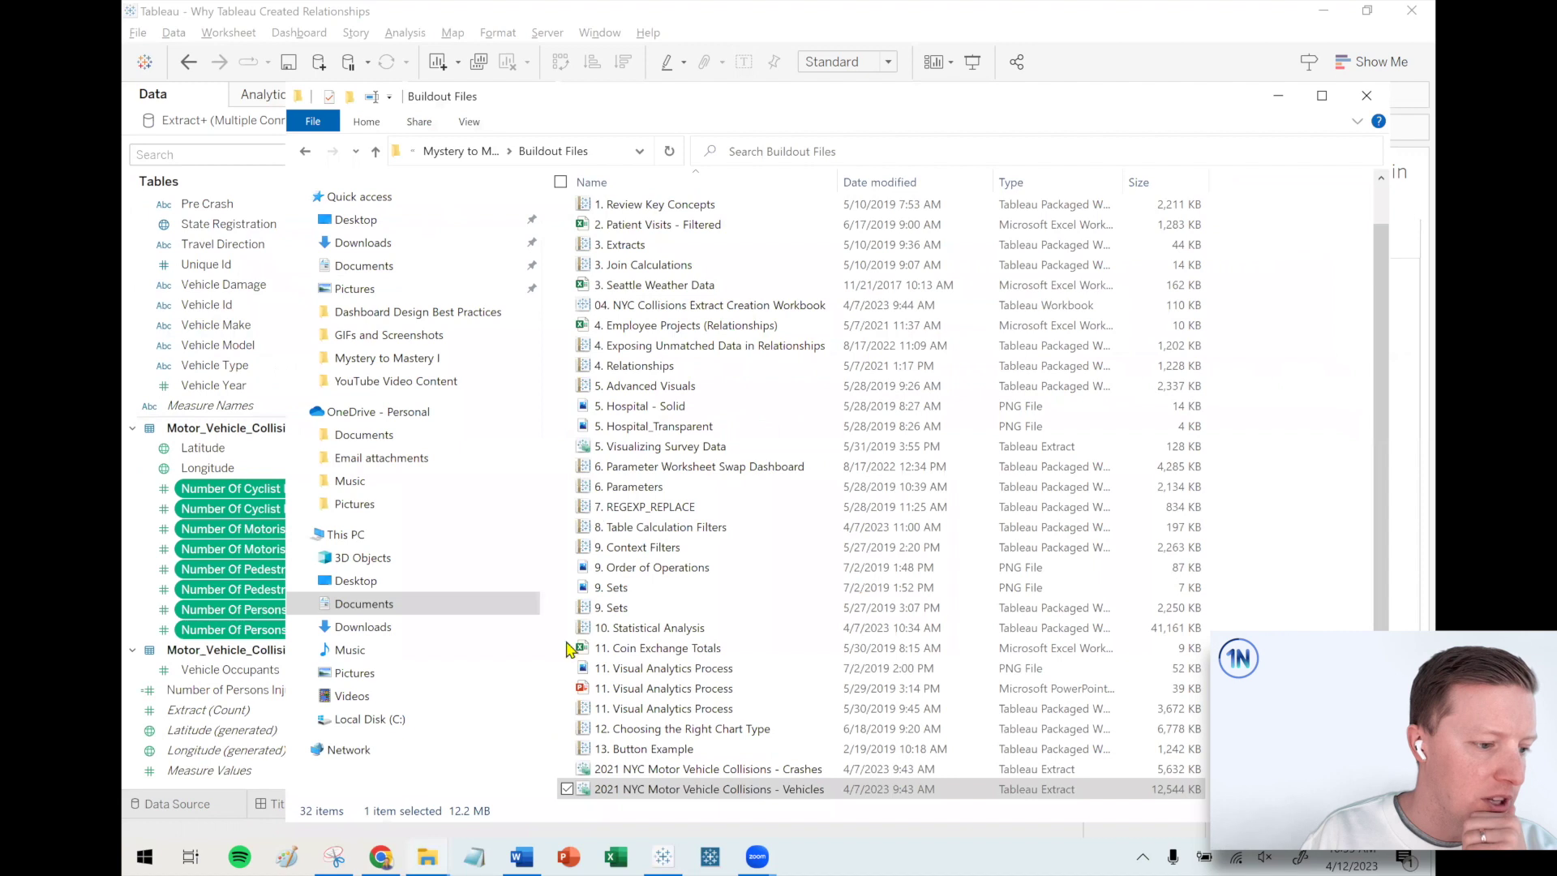
click(655, 771)
drag(724, 643, 221, 139)
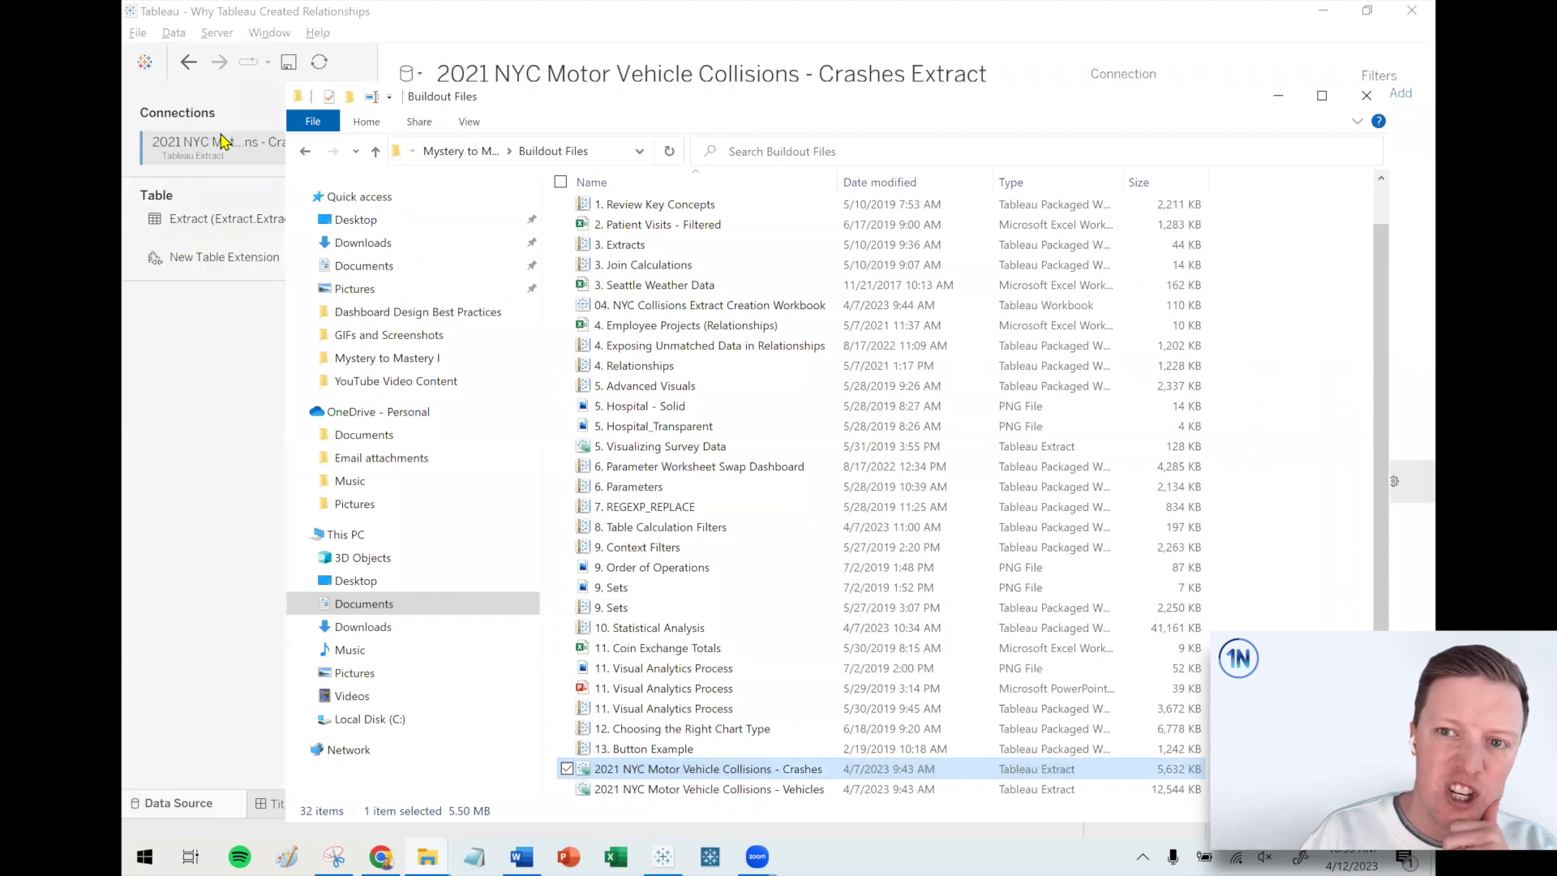
click(313, 10)
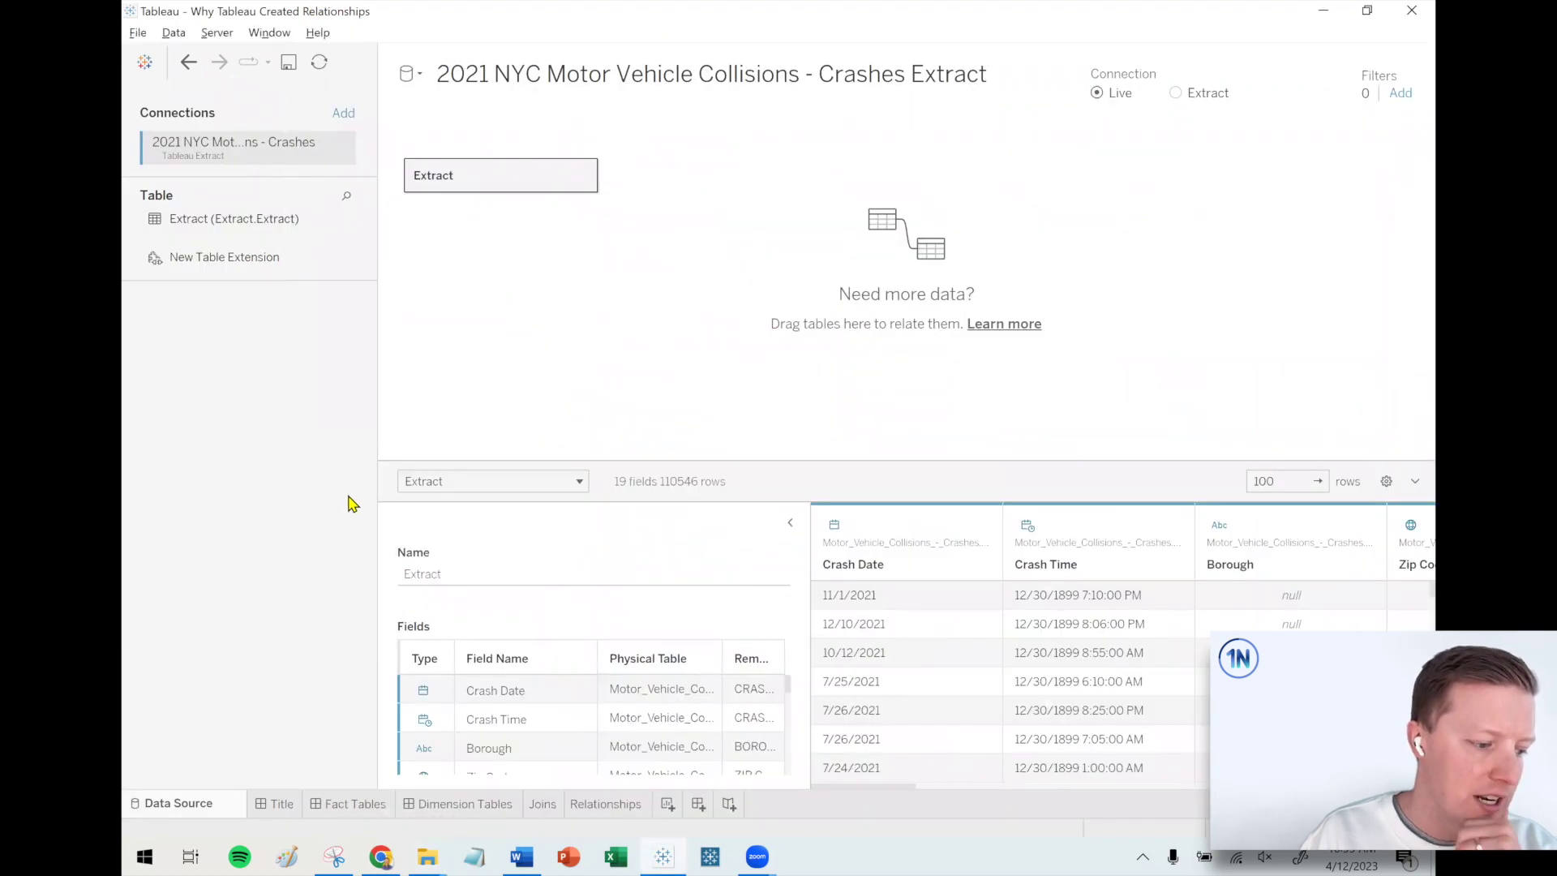
Step: Add the '2021 NYC Motor Vehicle Collisions - Vehicles' extract as a second connection and relate its Extract table to the crashes table
key(alt+Tab)
drag(689, 789, 211, 220)
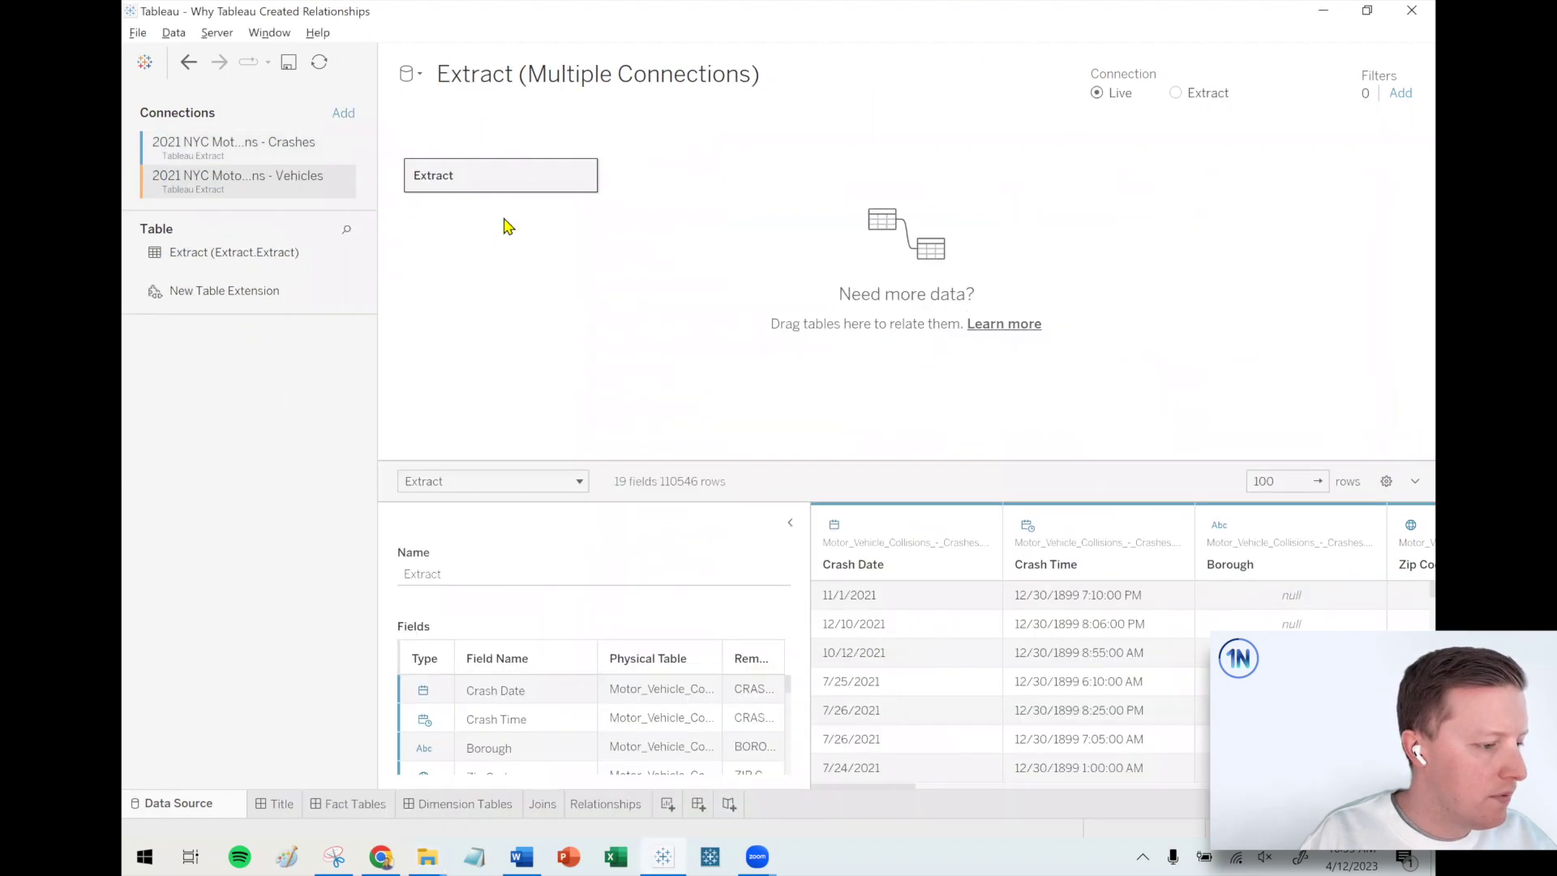
click(582, 174)
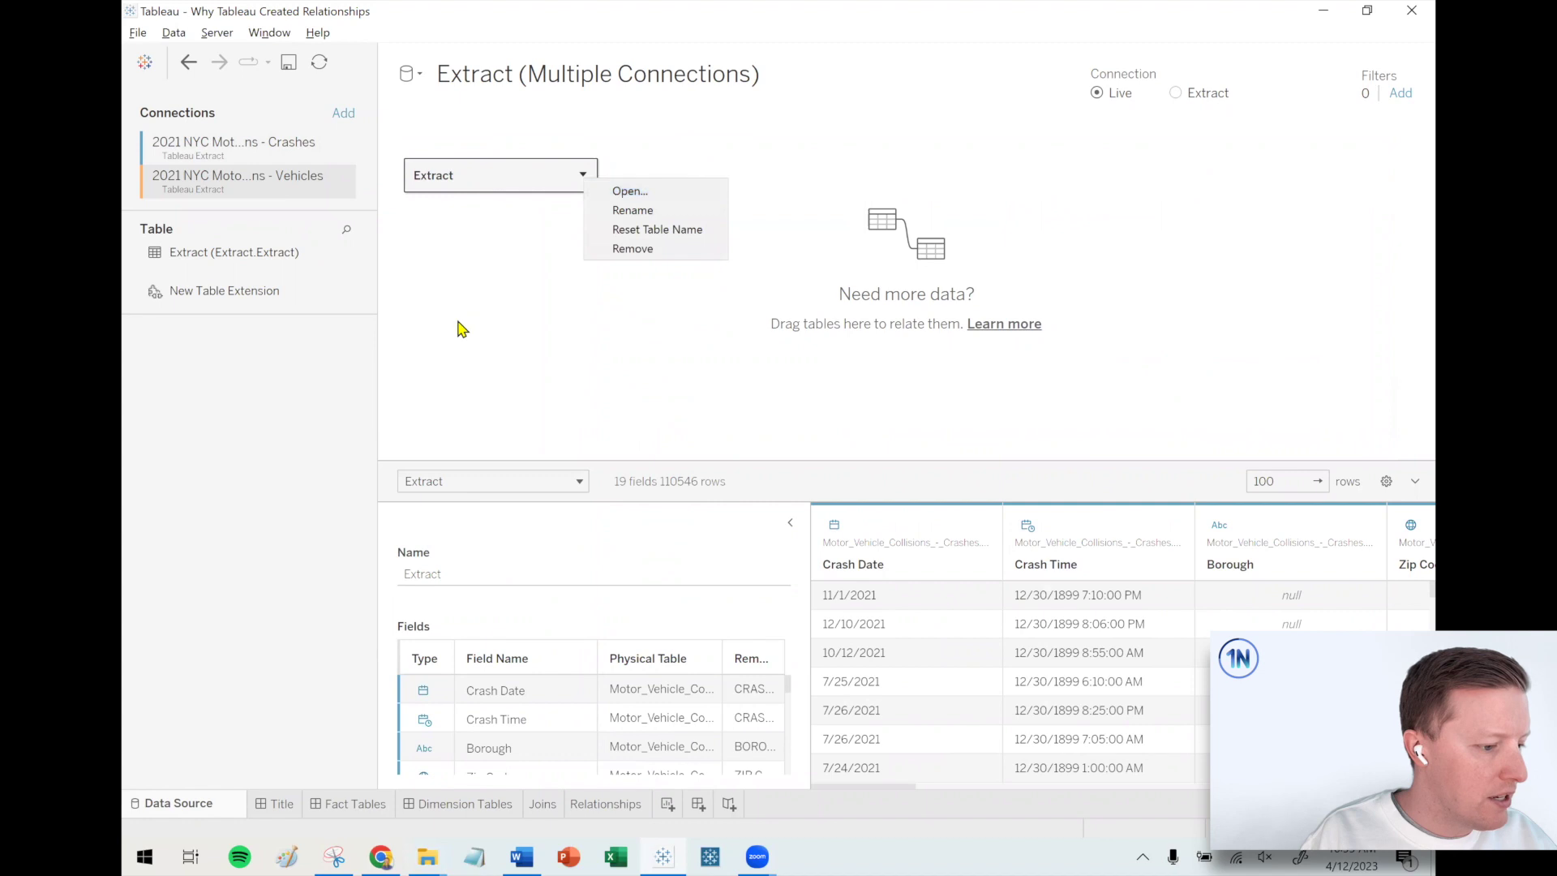
click(365, 252)
drag(219, 258, 726, 284)
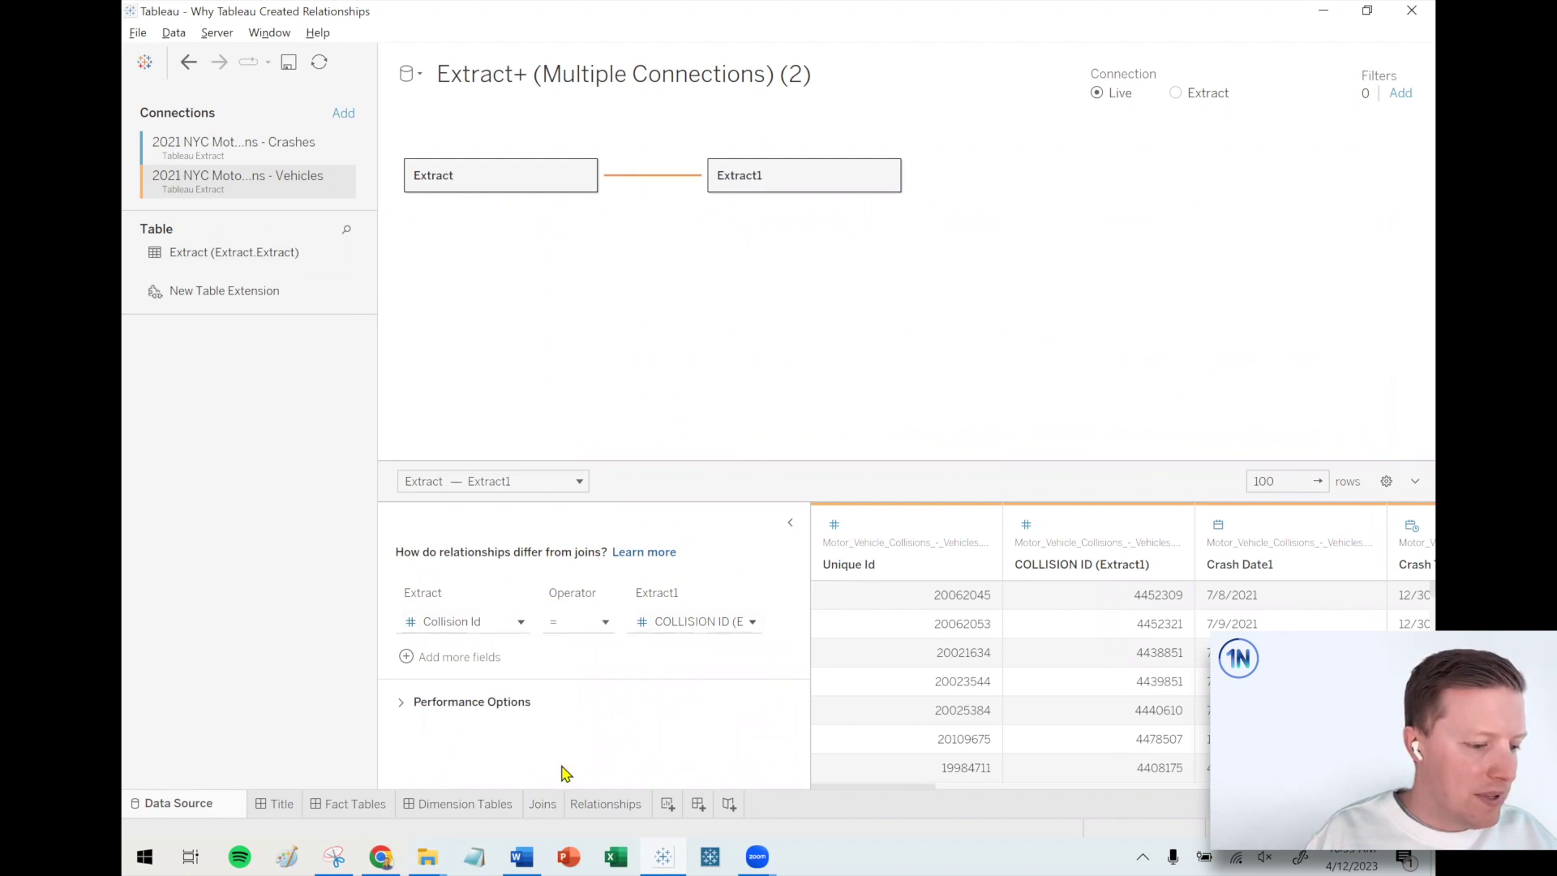
Step: On the Relationships sheet, place Collision Id on Rows with all members and Number Of Persons Injured on Columns
mouse_move(590, 809)
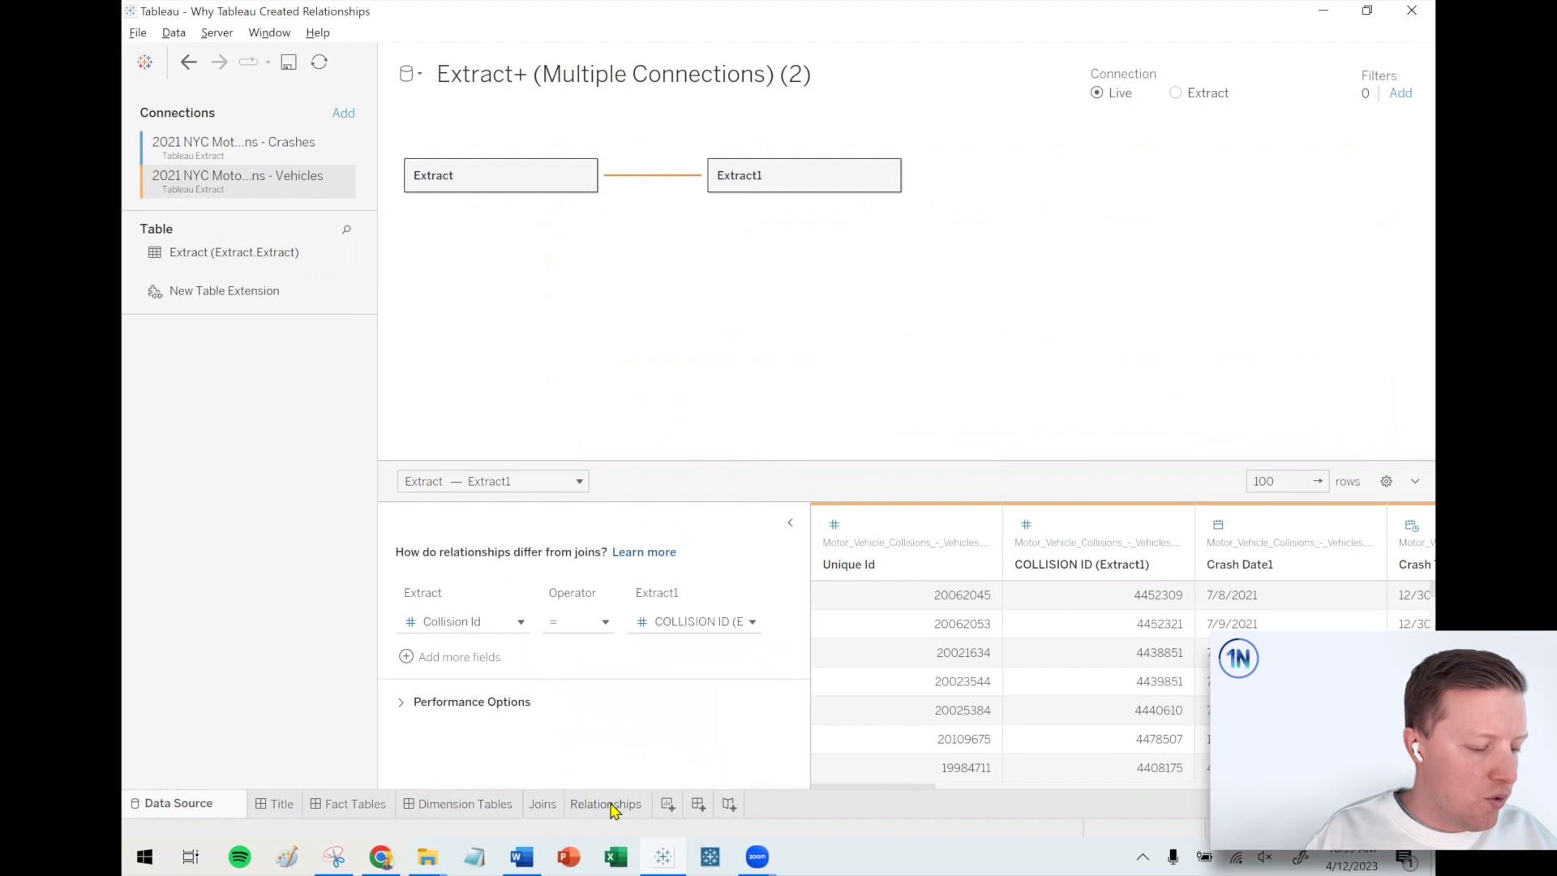
click(612, 806)
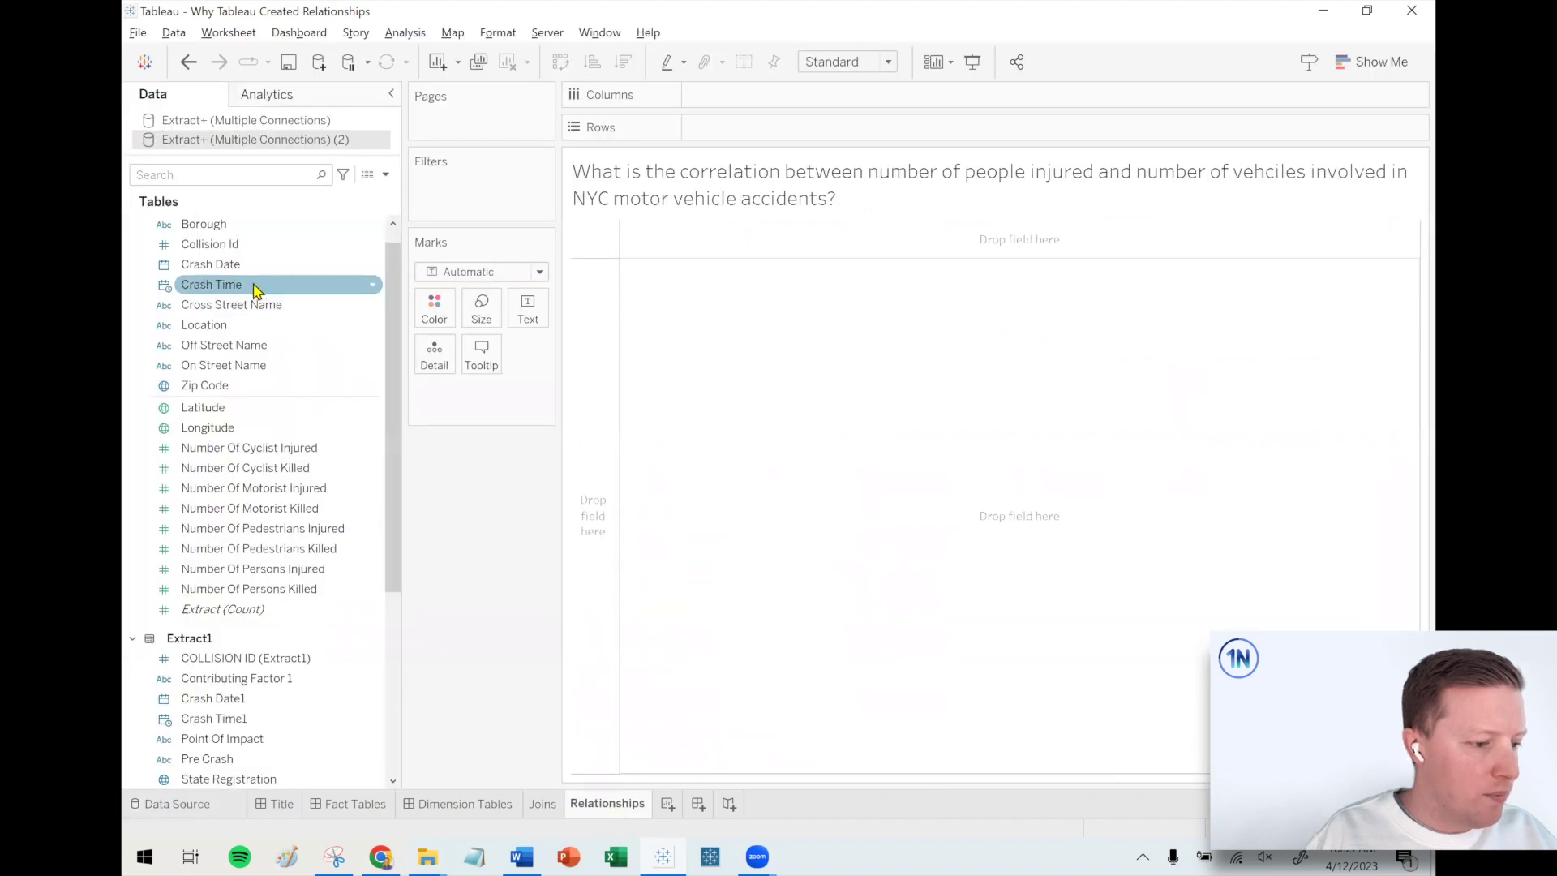
drag(210, 249, 803, 128)
click(756, 419)
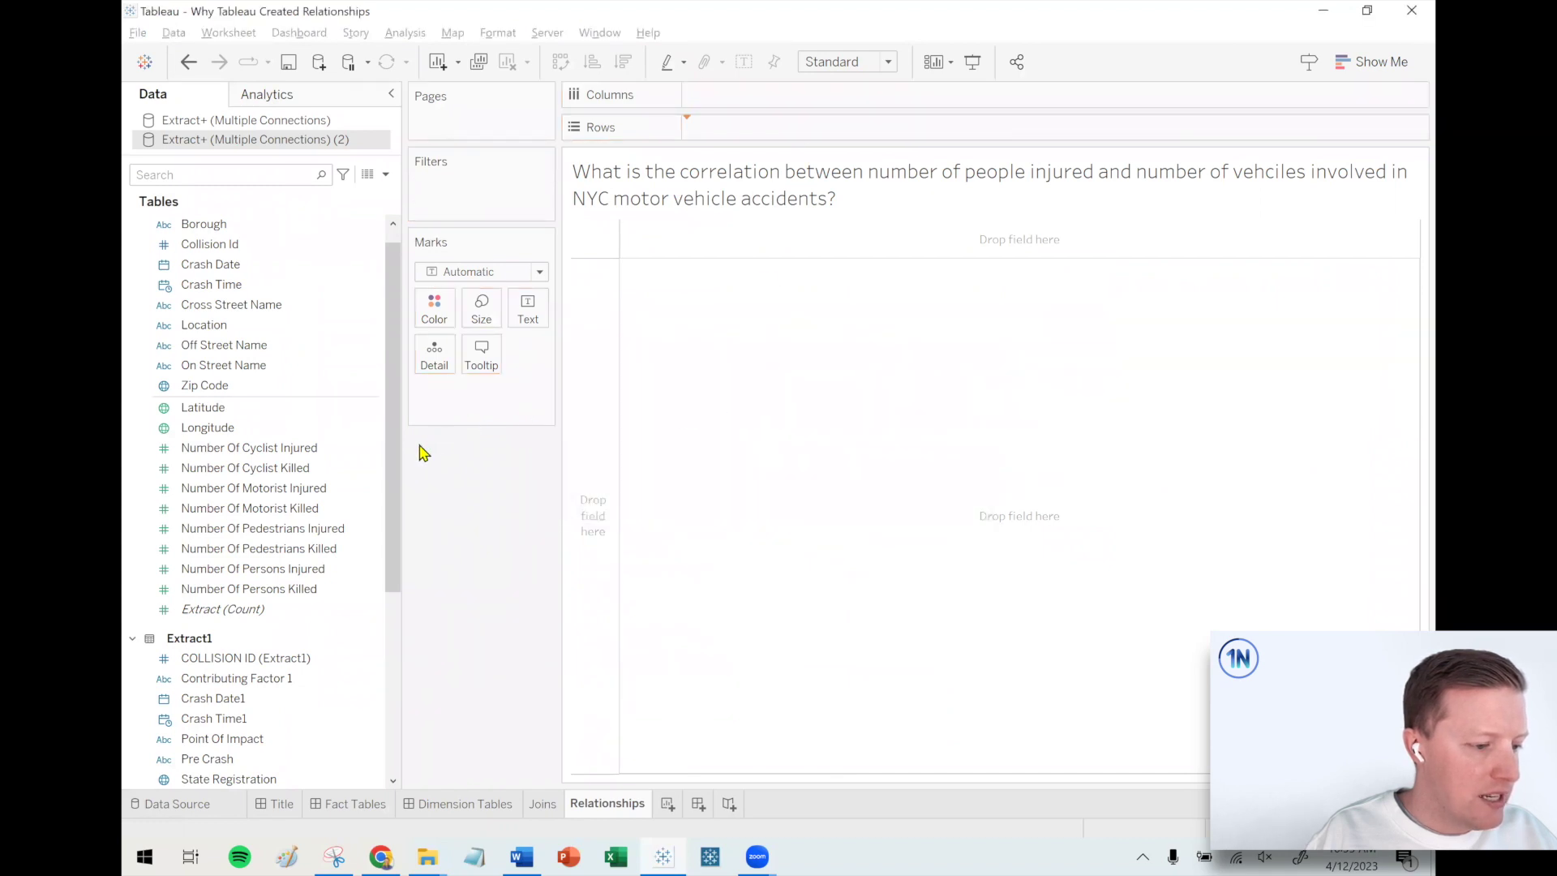
drag(324, 568, 774, 122)
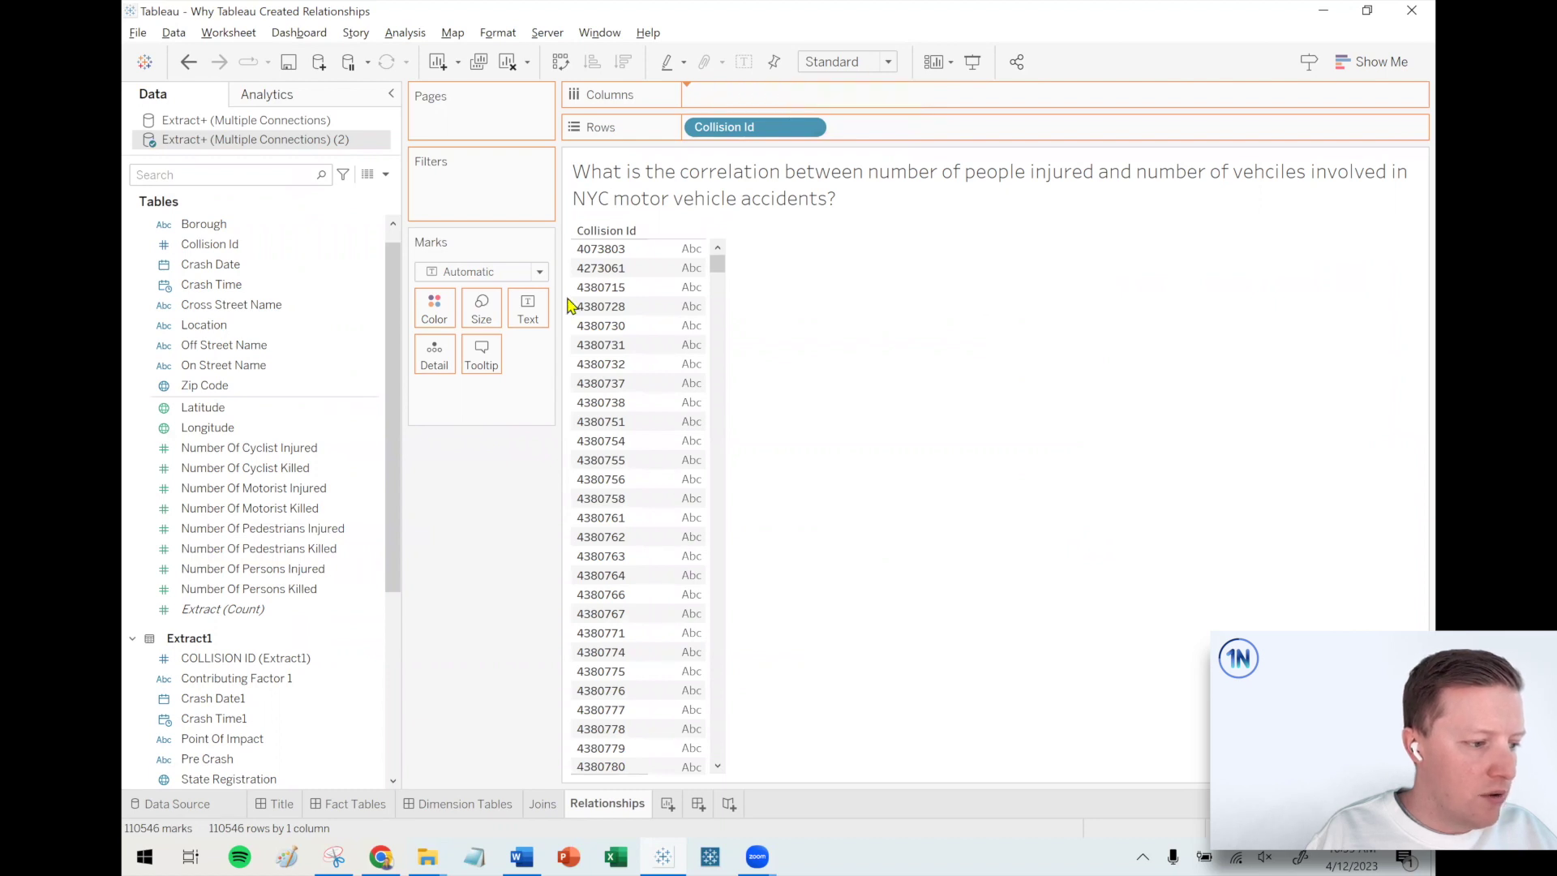
drag(570, 306, 567, 307)
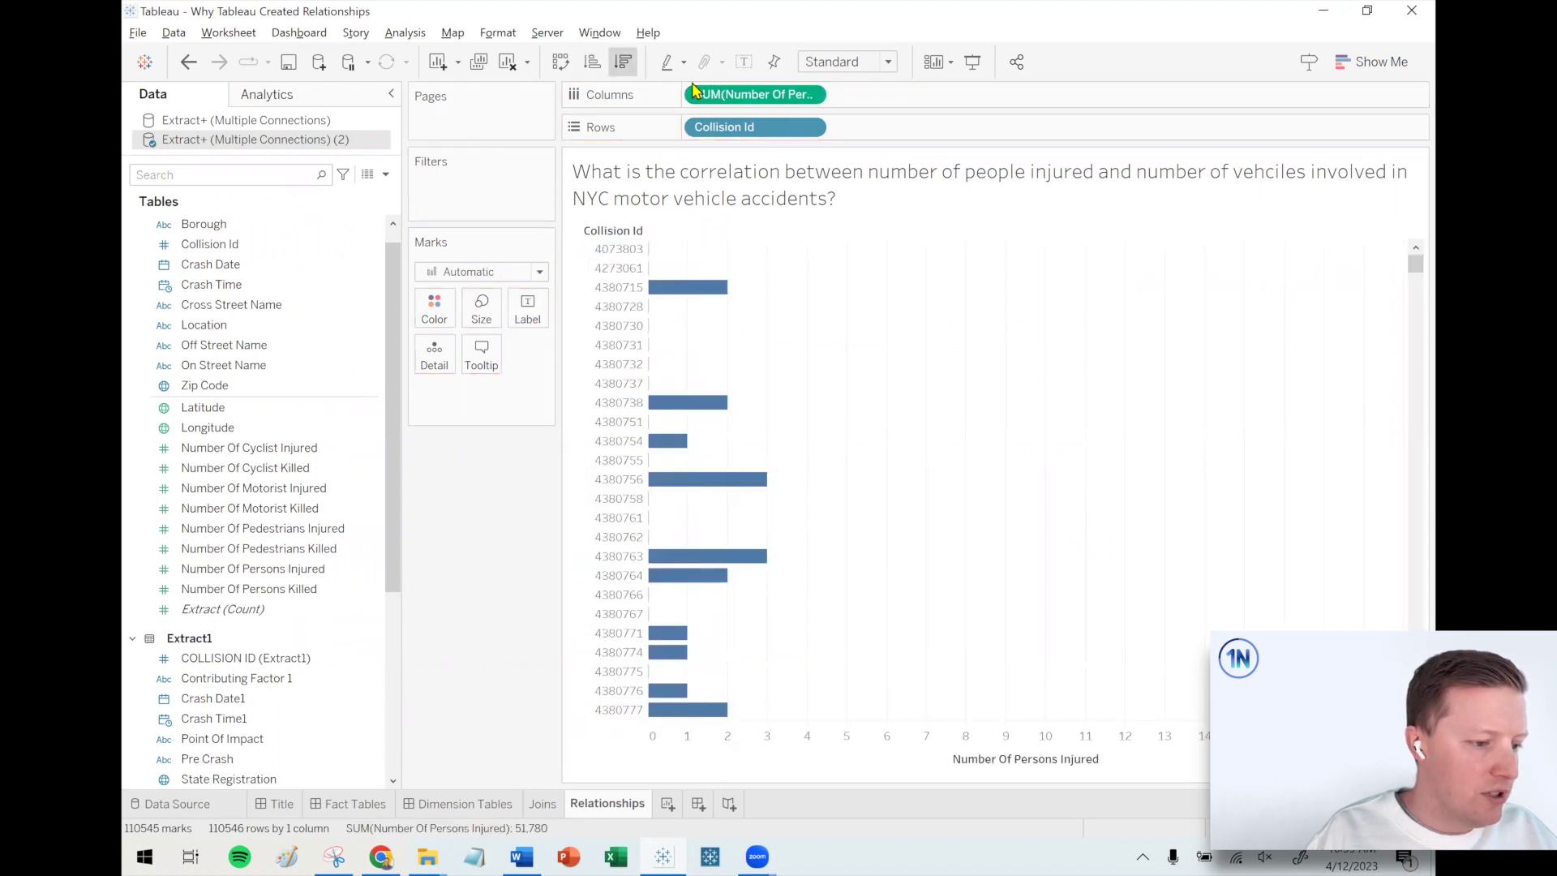
Step: Show mark labels on the persons-injured bars and sort the collisions in descending order of Number Of Persons Injured
click(528, 310)
click(571, 355)
click(1268, 462)
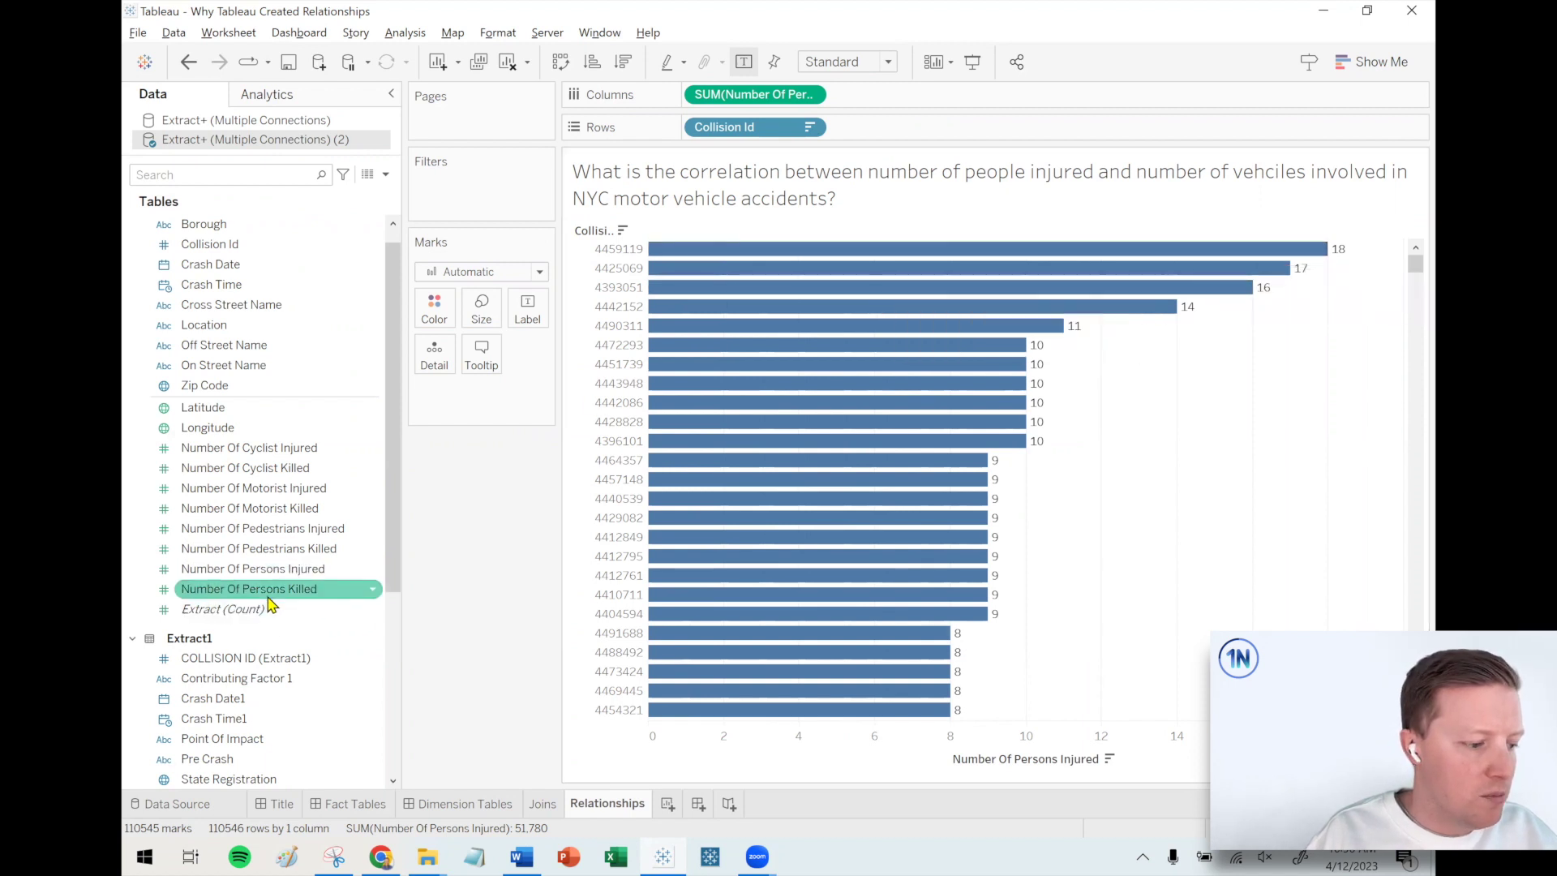
Step: Add Vehicle Id from Extract1 to Columns as a distinct count and check it against the persons injured per collision
scroll(202, 535, up, 1)
scroll(199, 470, down, 3)
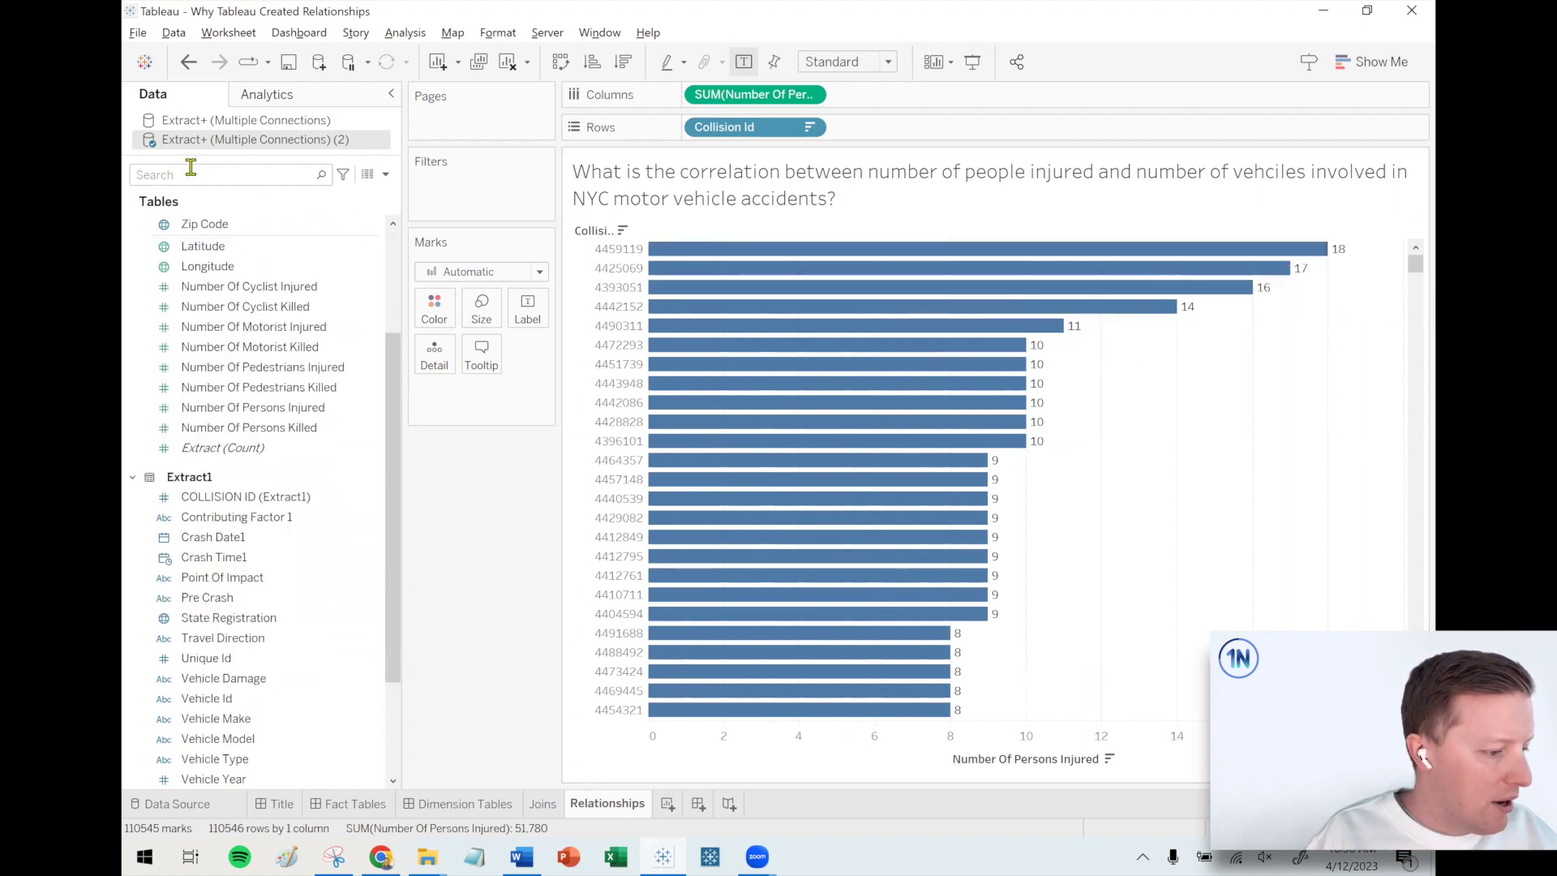
click(235, 497)
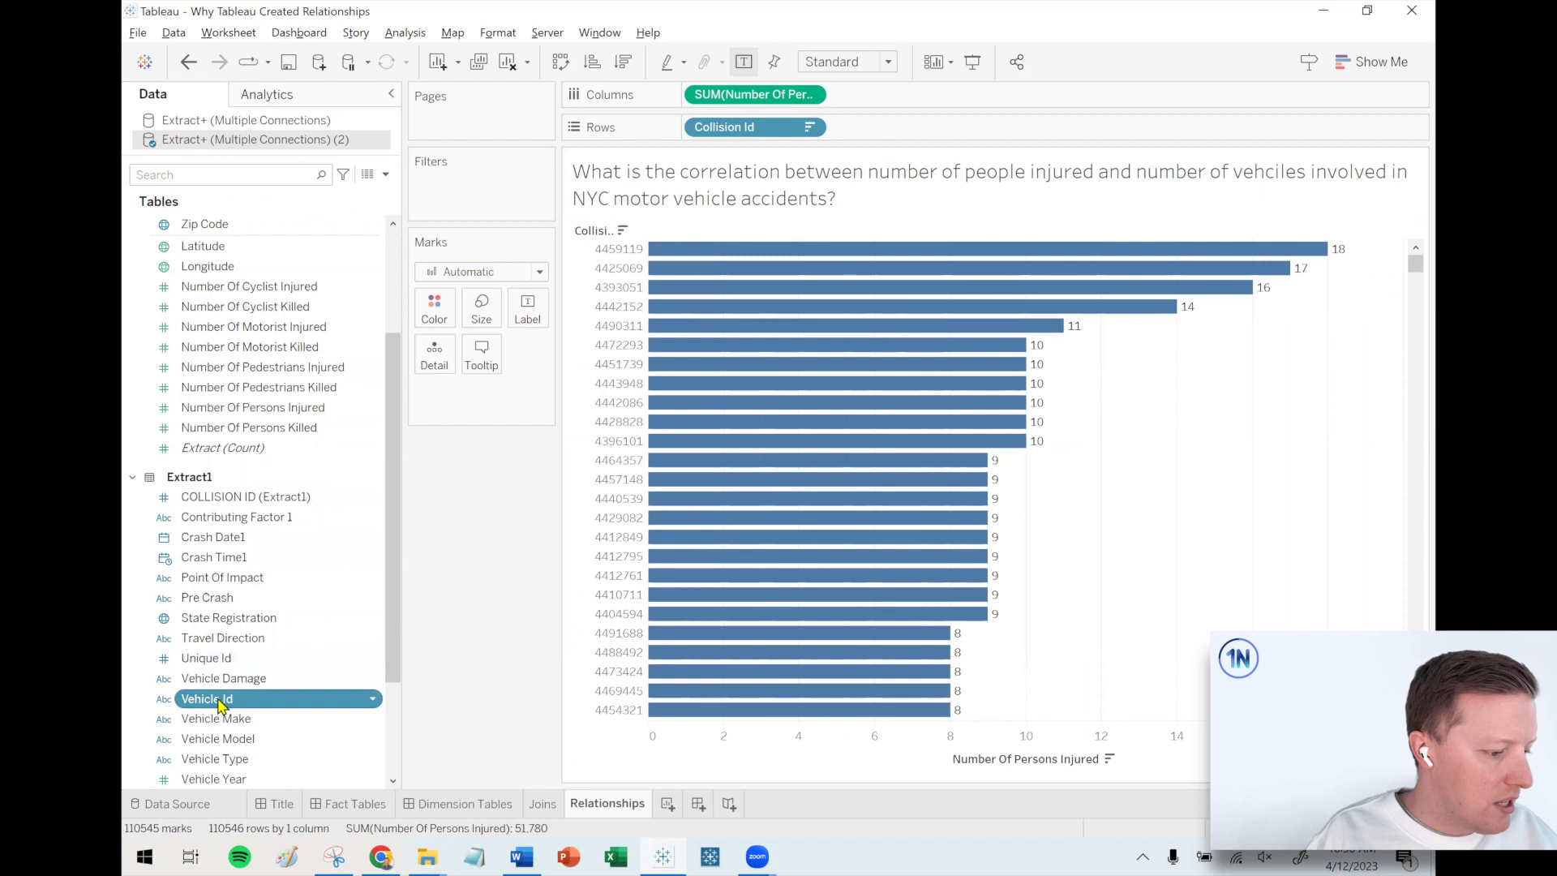
drag(227, 700, 912, 102)
click(740, 406)
click(814, 492)
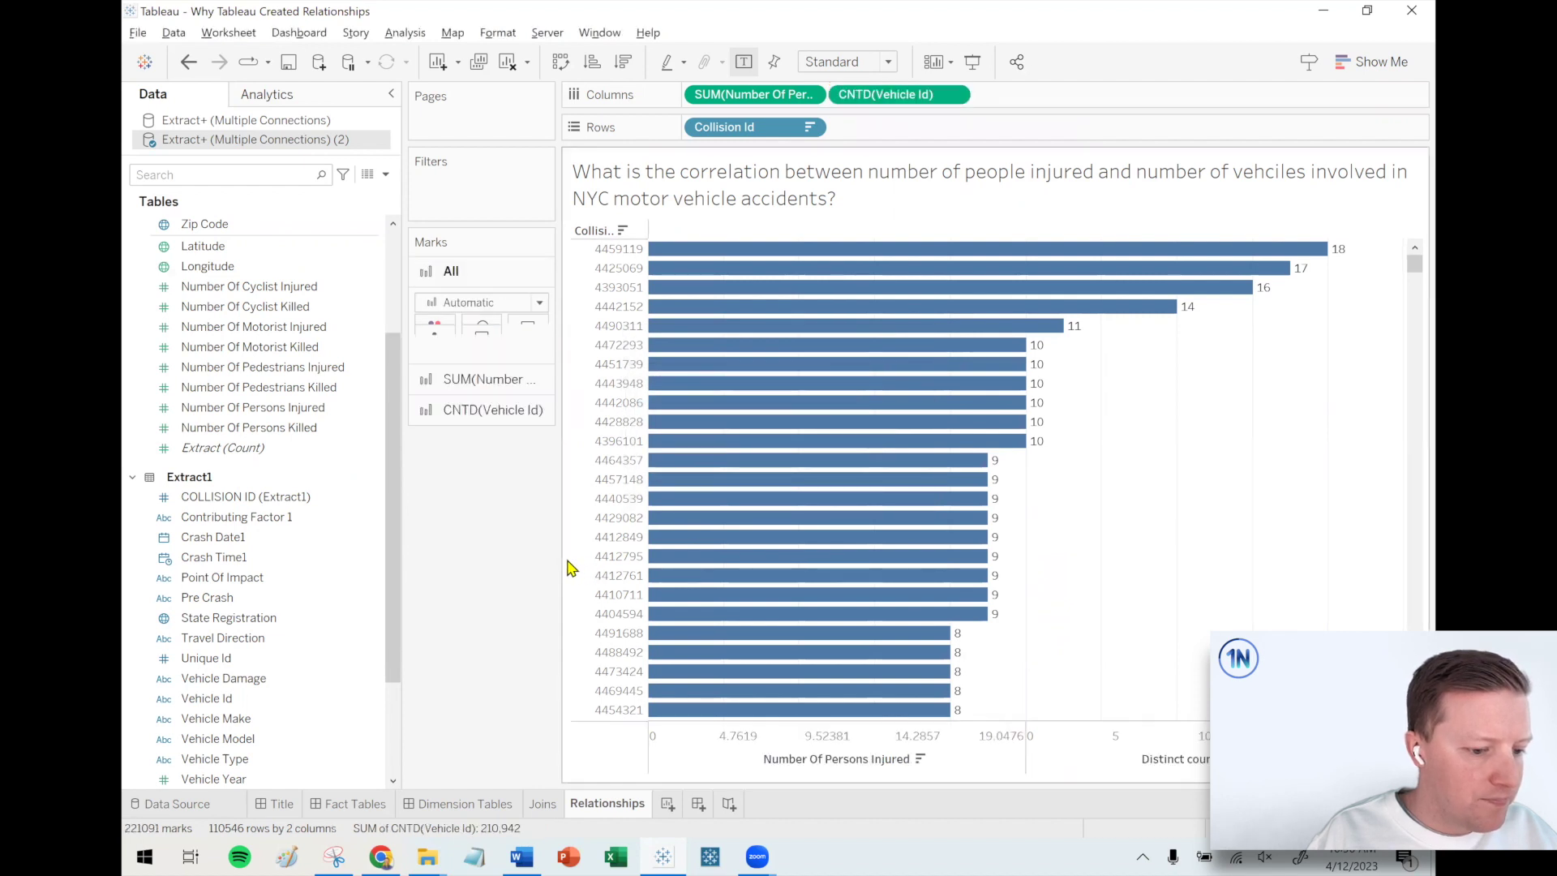
mouse_move(739, 256)
mouse_move(1056, 248)
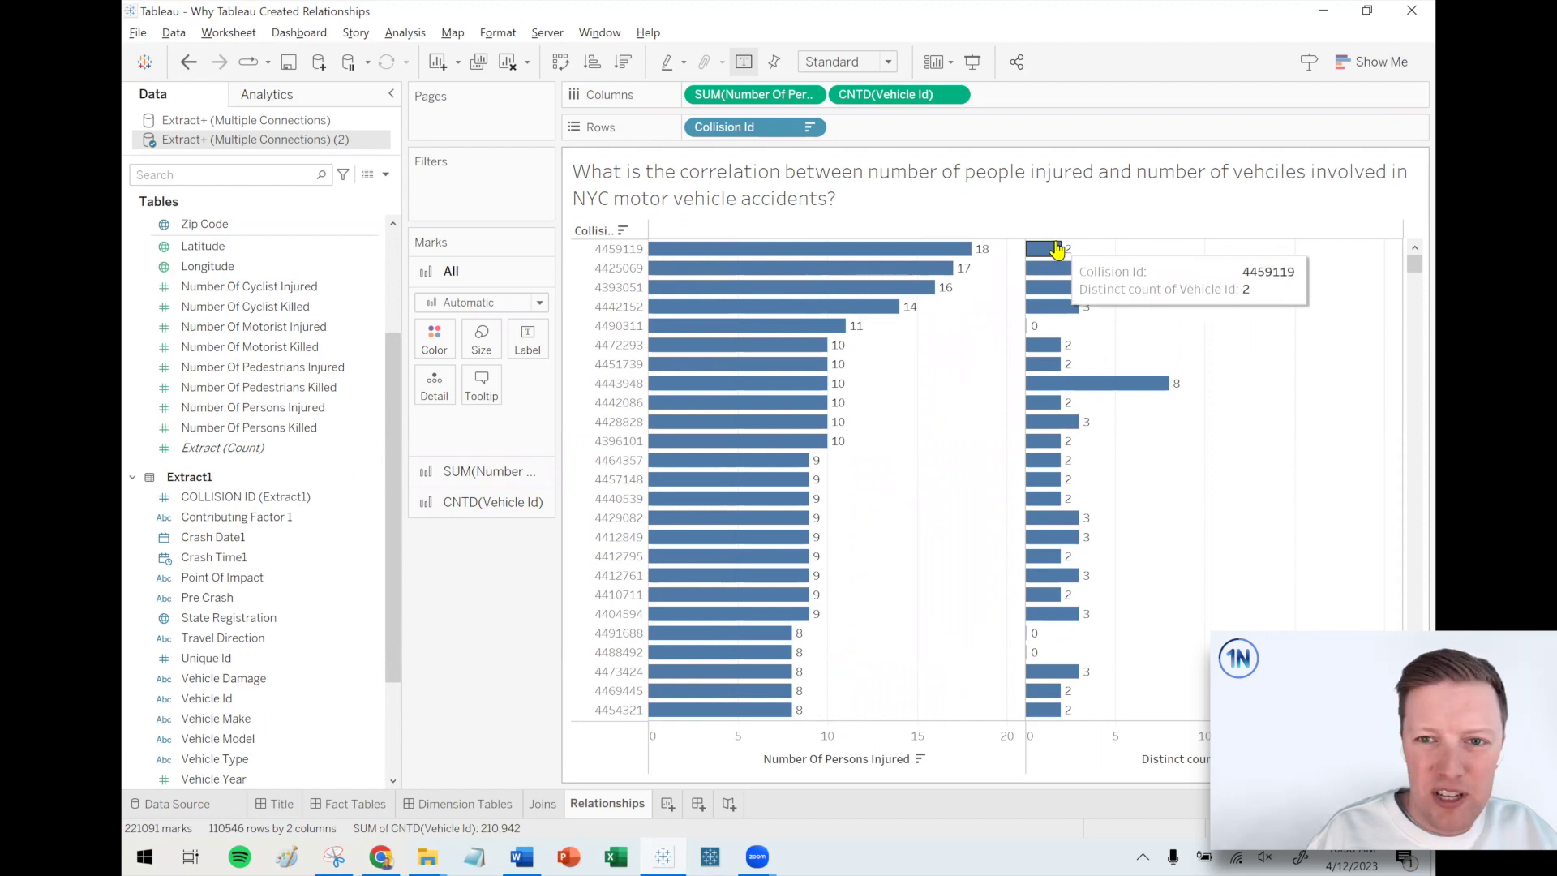
click(602, 289)
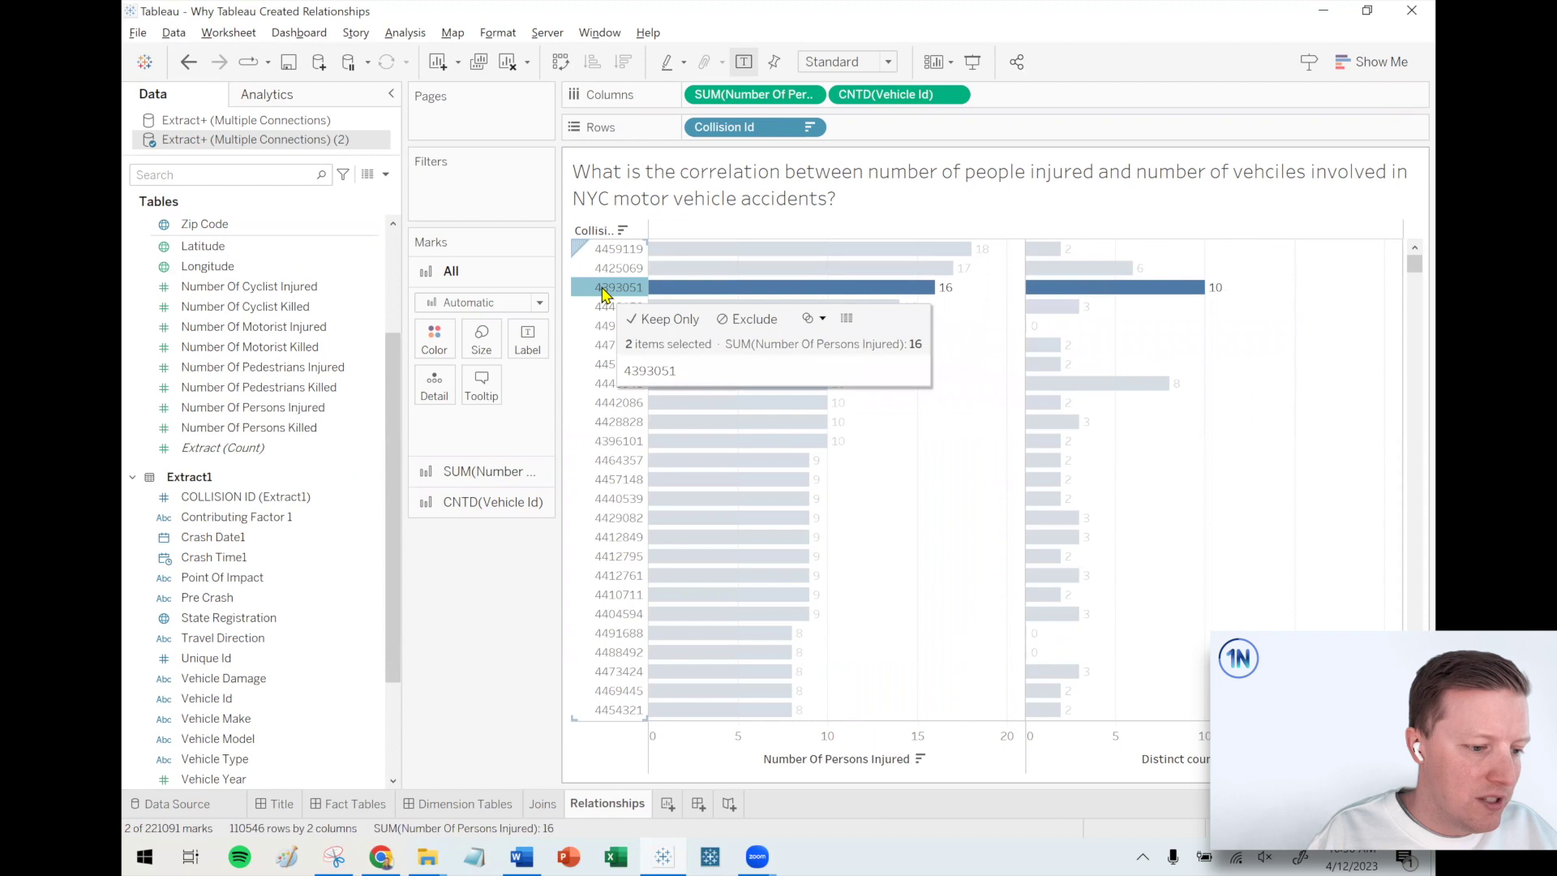
click(710, 172)
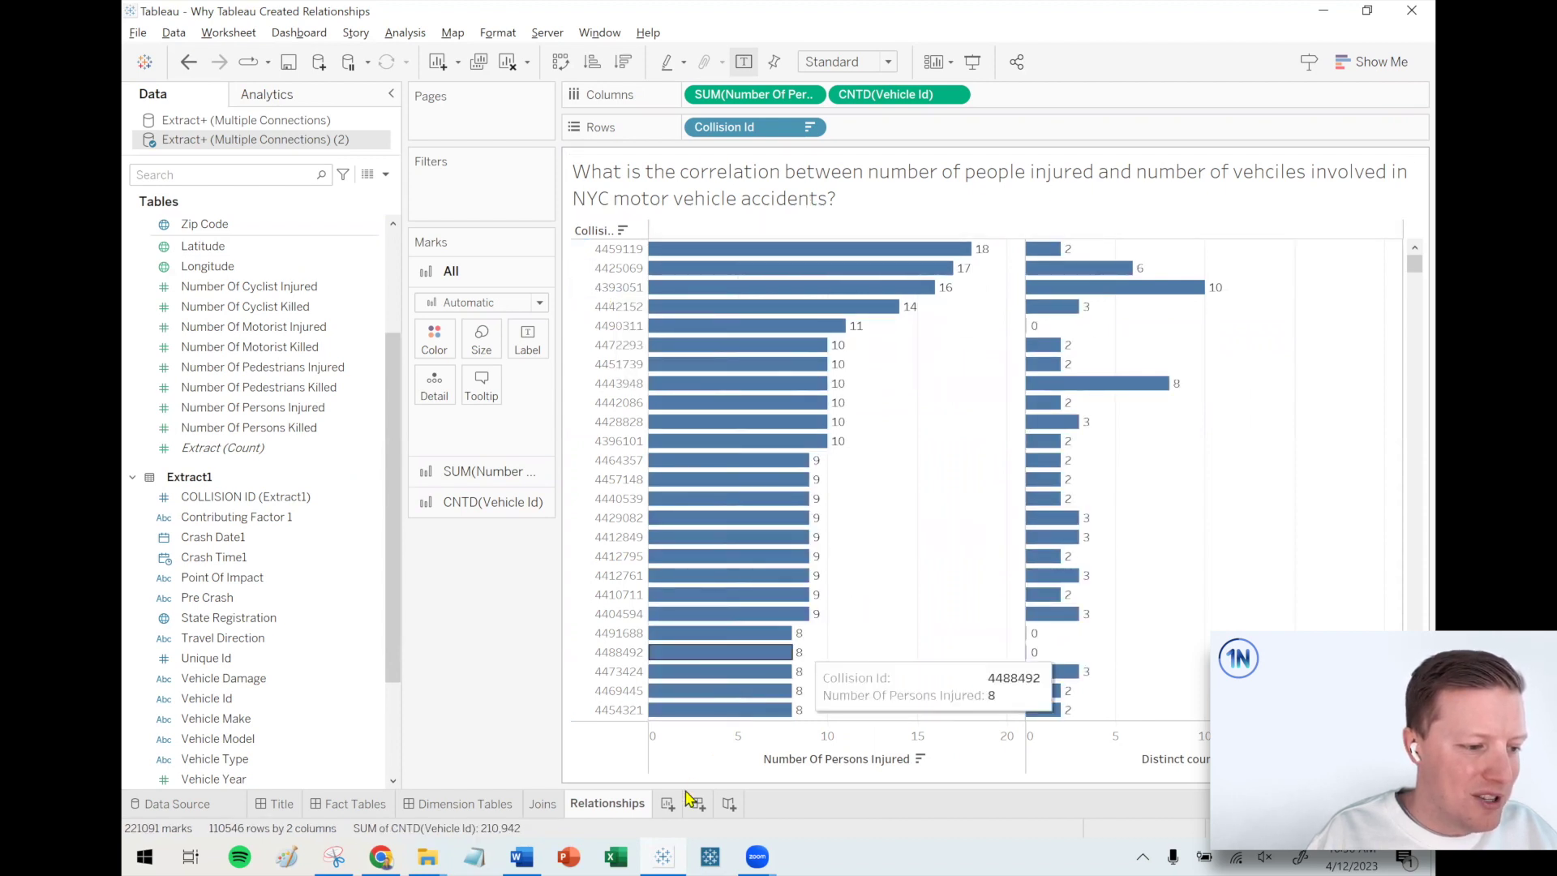
Step: Duplicate the Relationships sheet and make the copy a scatter plot: distinct Vehicle Id on Columns, Number Of Persons Injured on Rows, Collision Id on Detail
right_click(616, 814)
key(Escape)
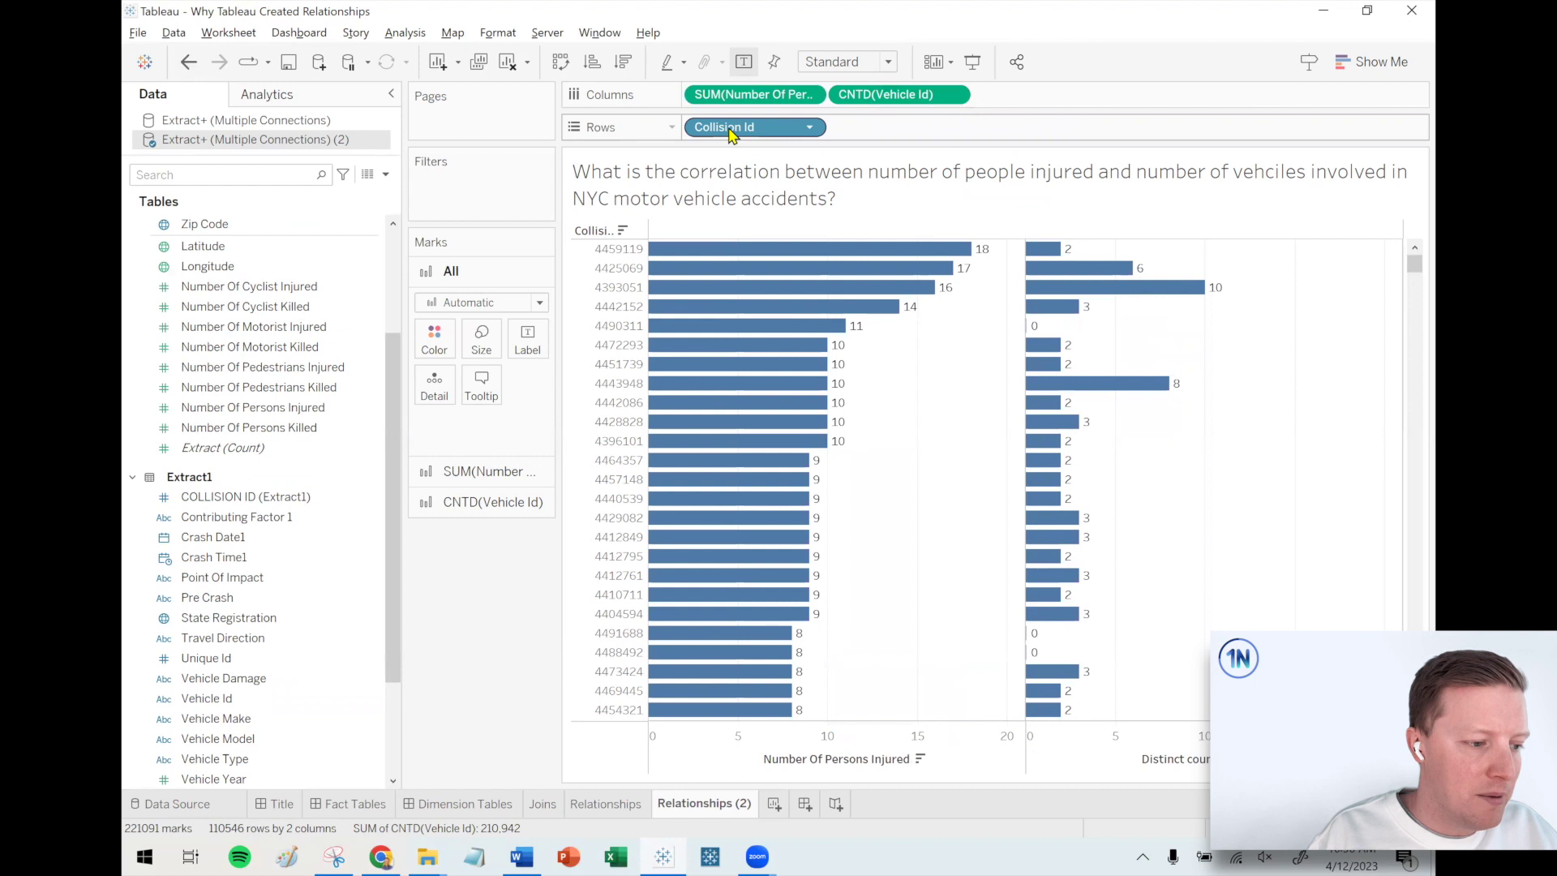
drag(736, 113, 705, 135)
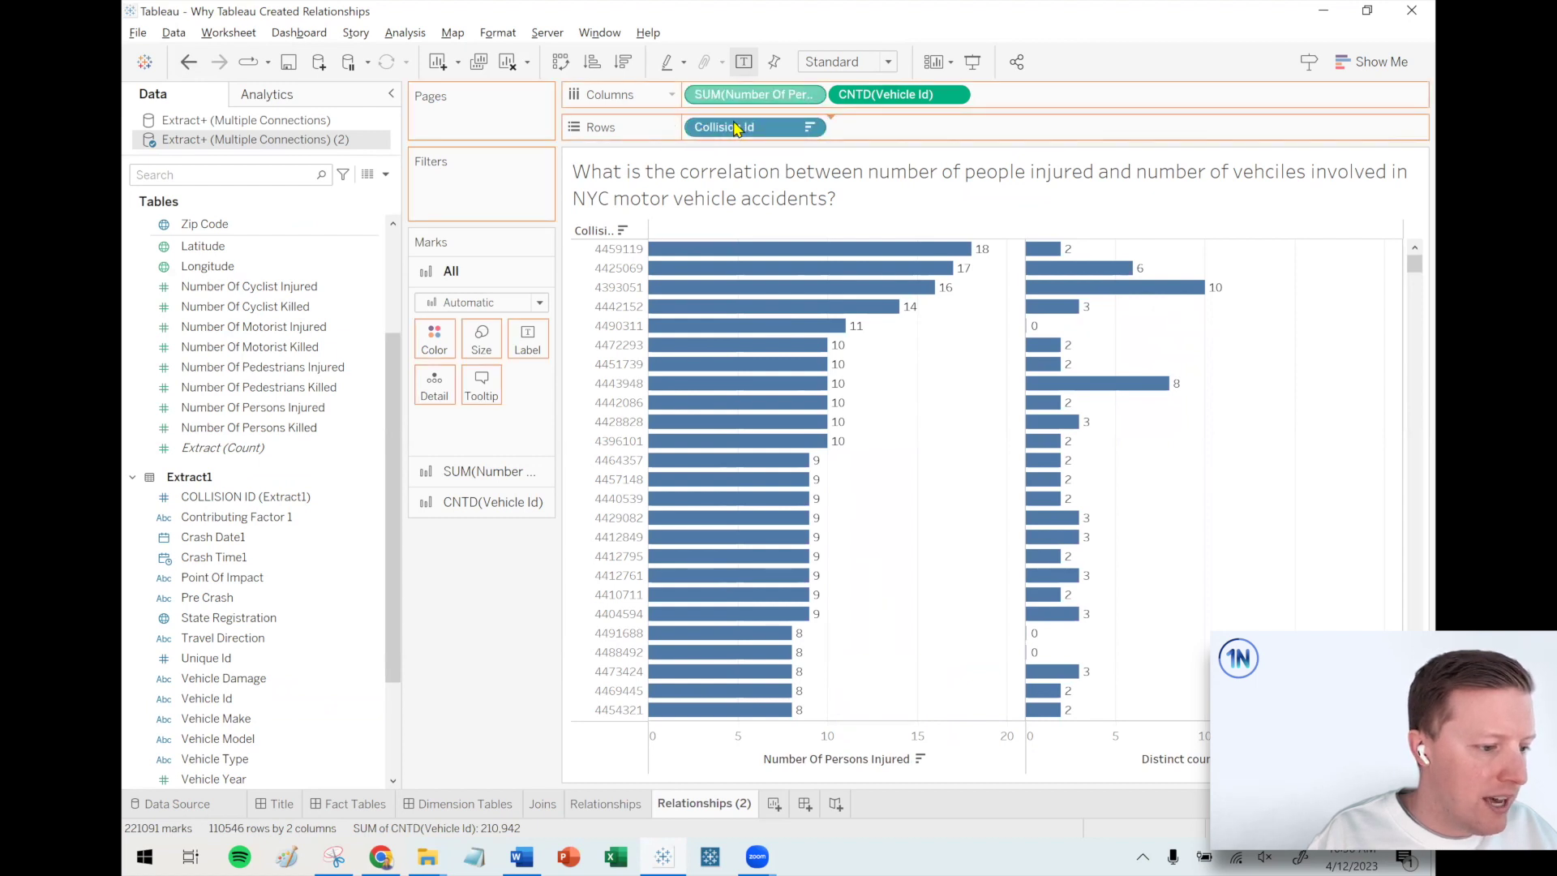
drag(737, 136, 738, 136)
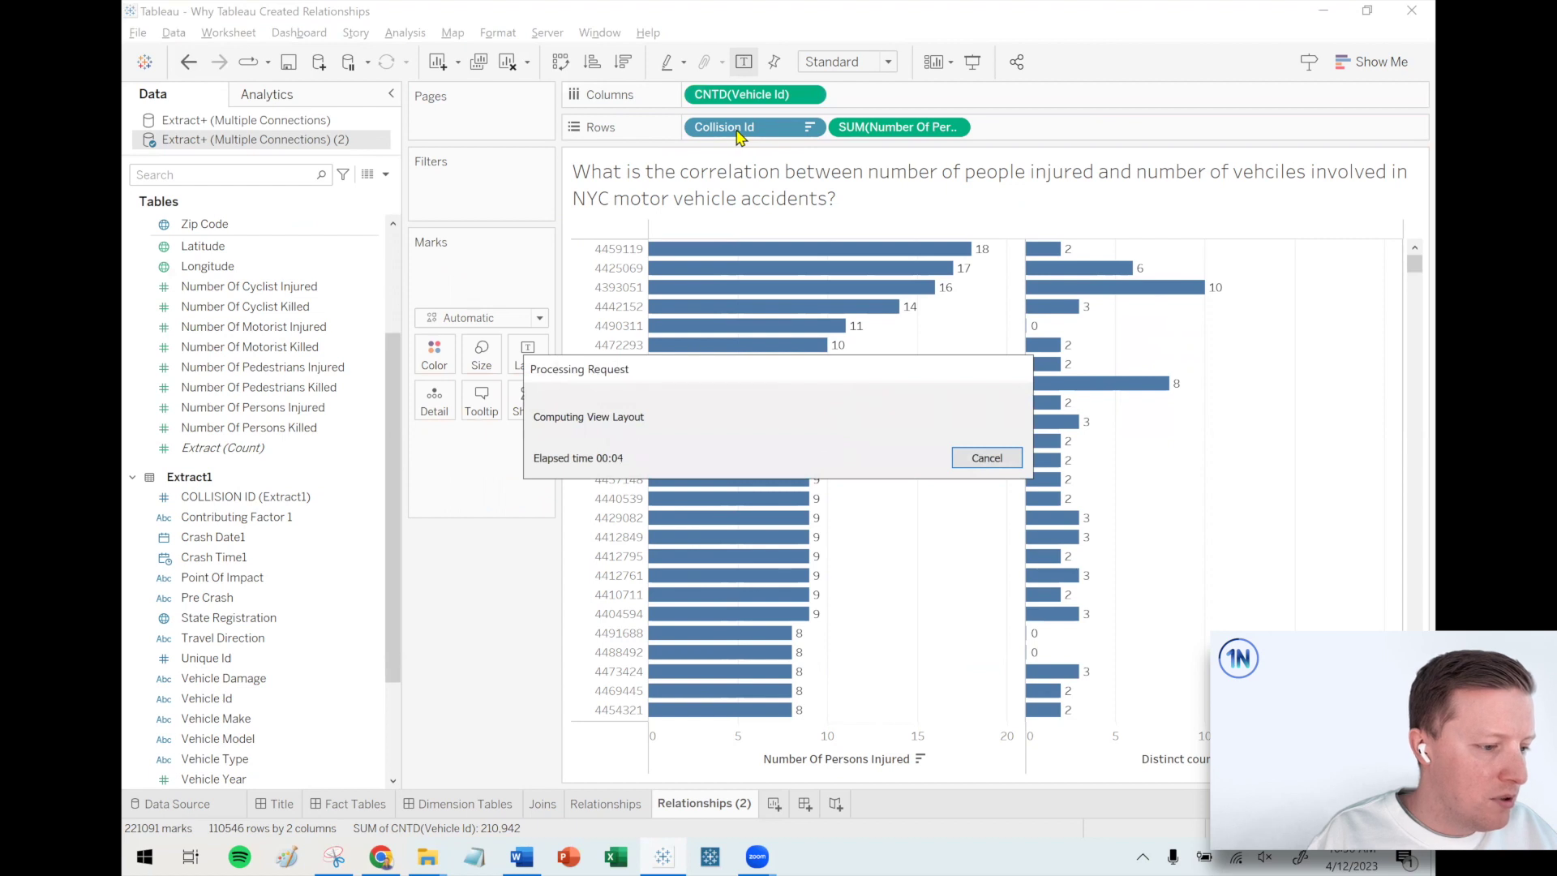
click(999, 459)
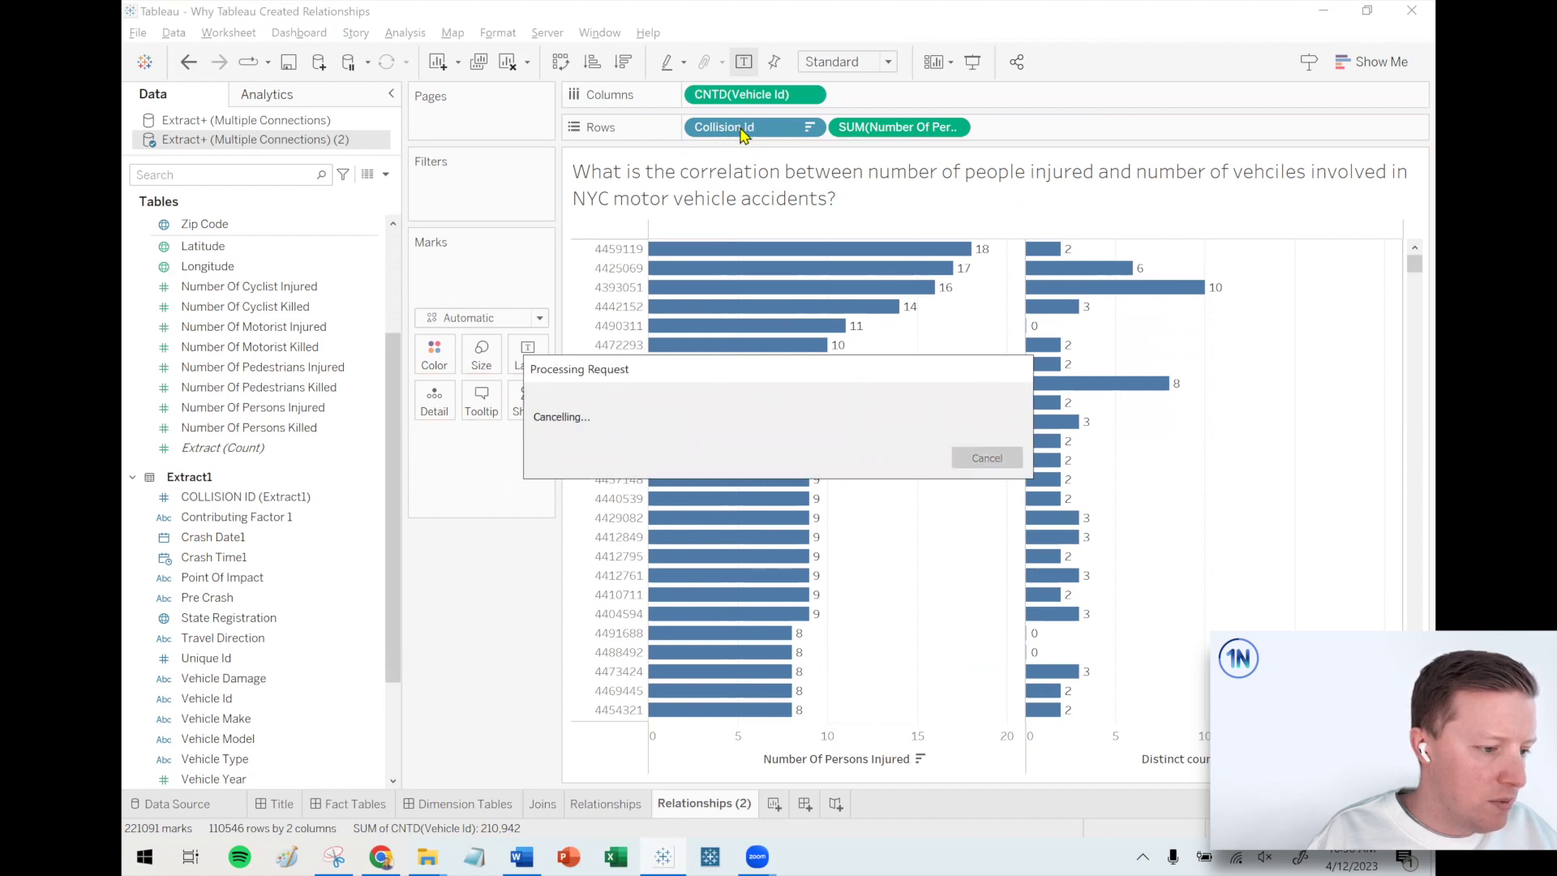
drag(742, 134, 442, 371)
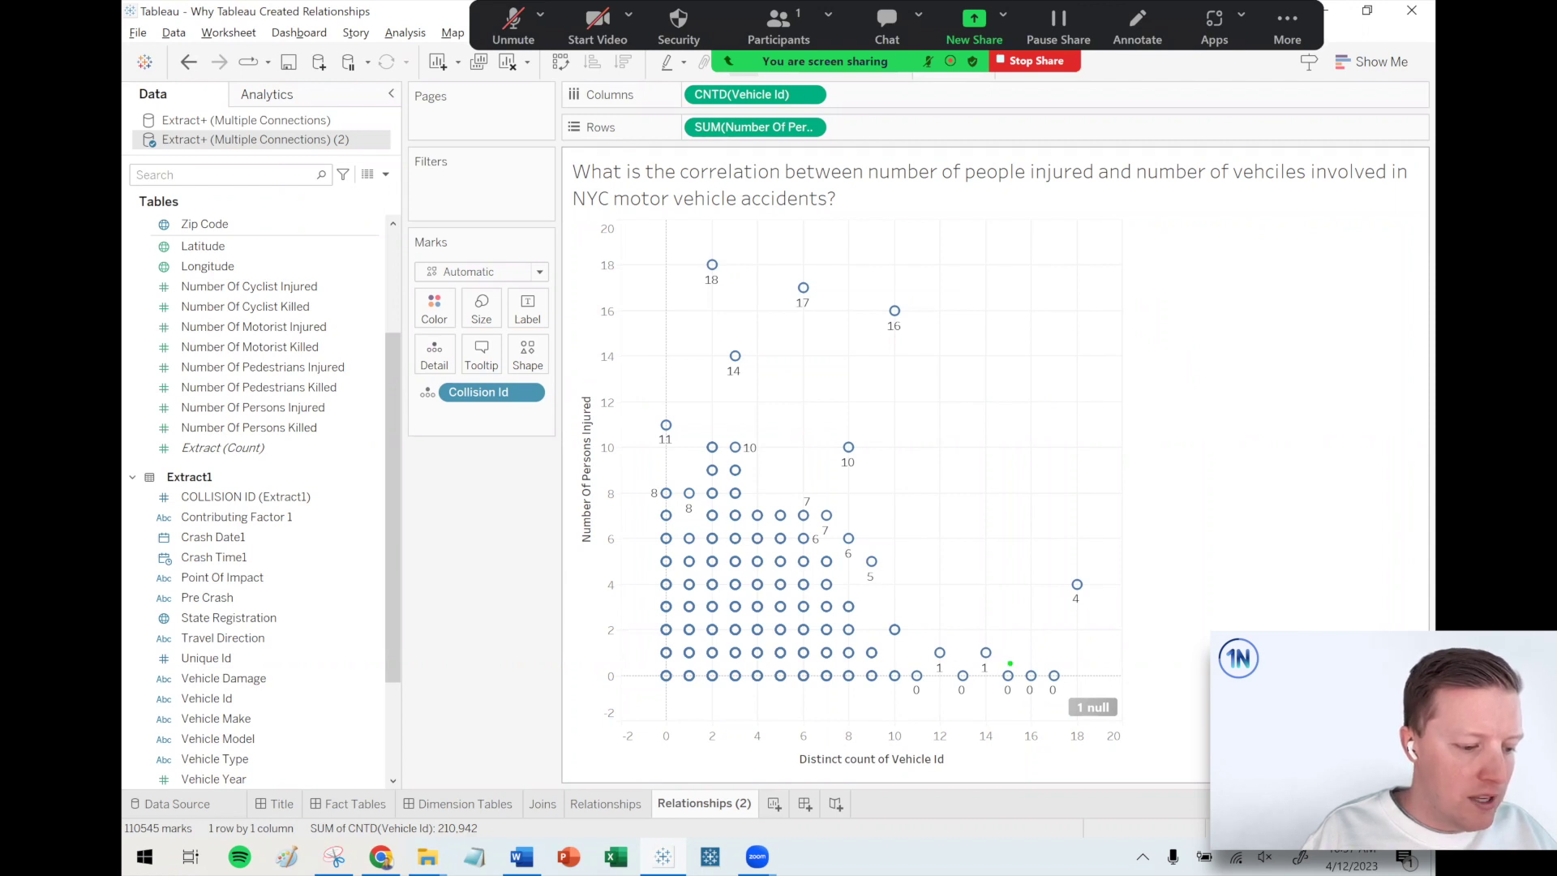
mouse_move(994, 634)
mouse_down()
mouse_move(1024, 661)
mouse_move(1038, 422)
mouse_up()
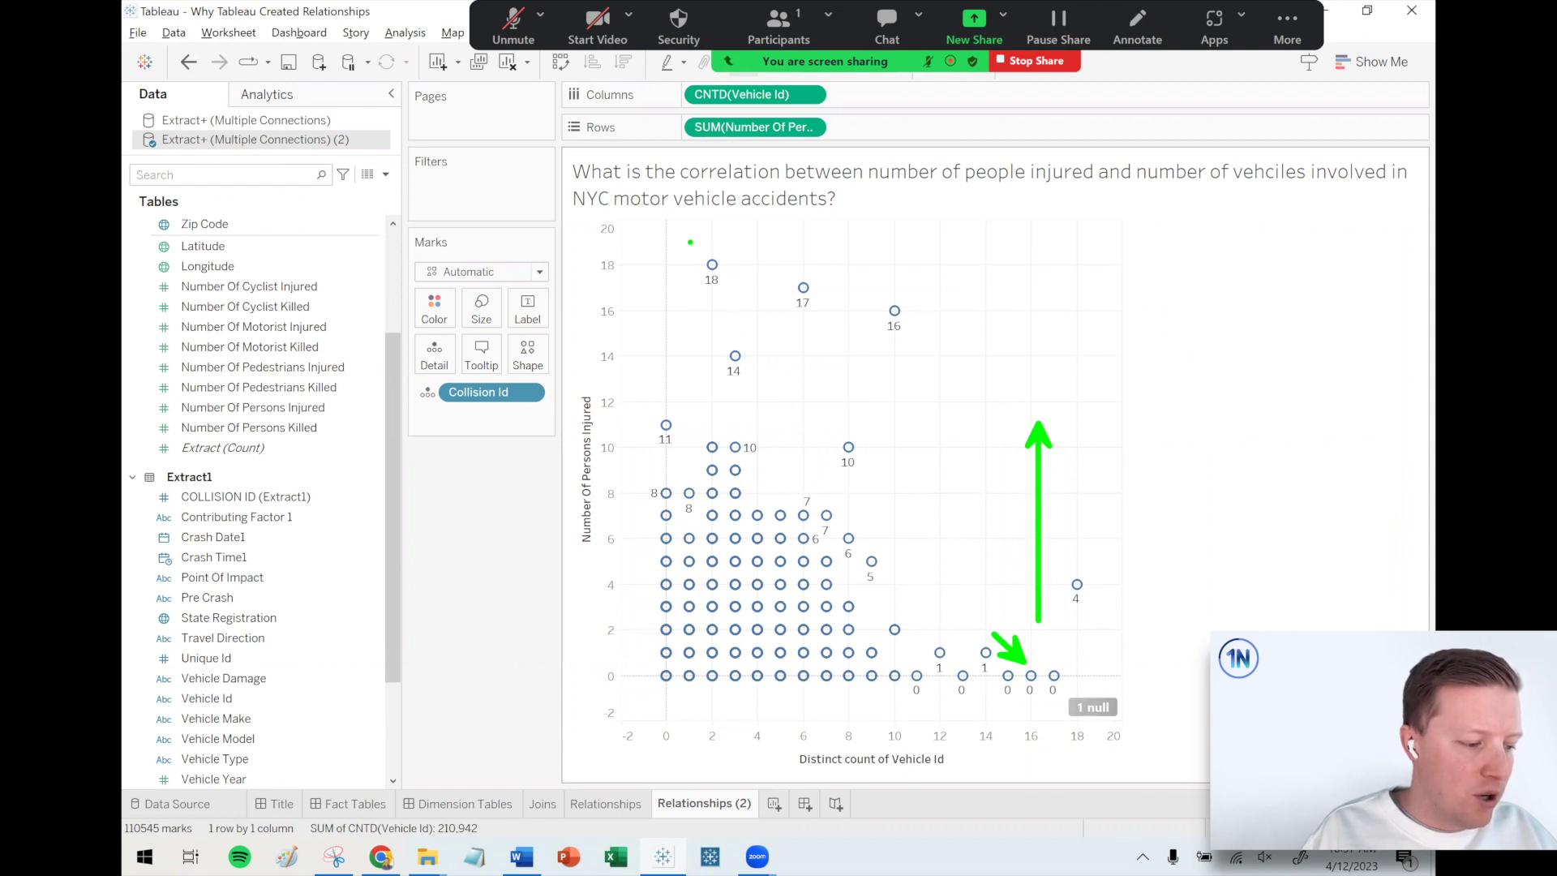
mouse_move(683, 245)
mouse_down()
mouse_move(805, 248)
mouse_move(903, 282)
mouse_move(937, 312)
mouse_move(940, 392)
mouse_move(918, 444)
mouse_move(830, 468)
mouse_move(708, 391)
mouse_move(656, 309)
mouse_move(679, 255)
mouse_up()
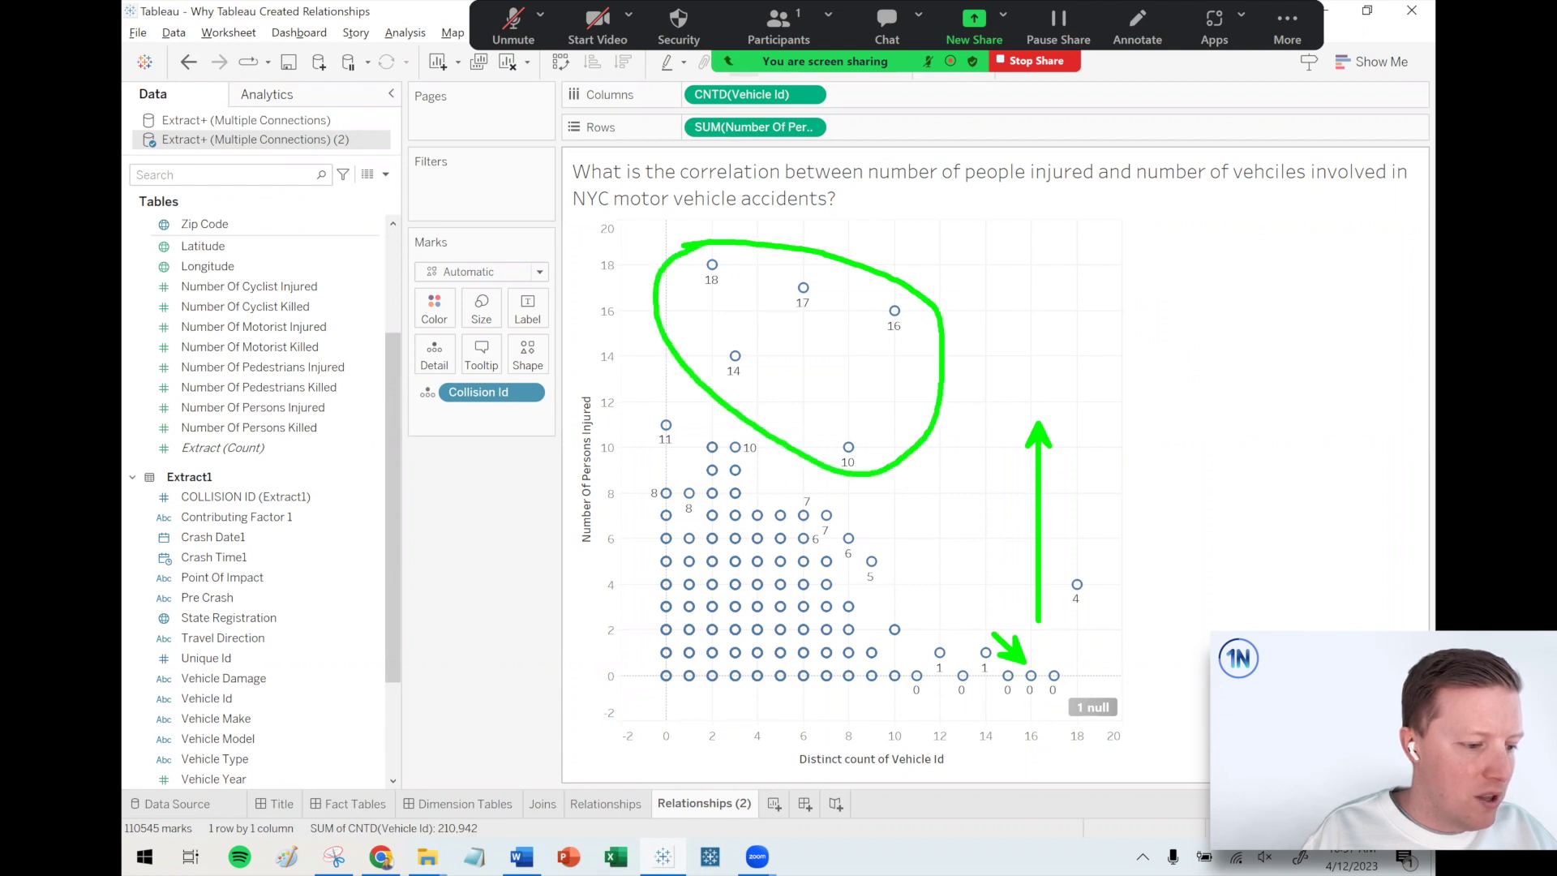
key(alt+s)
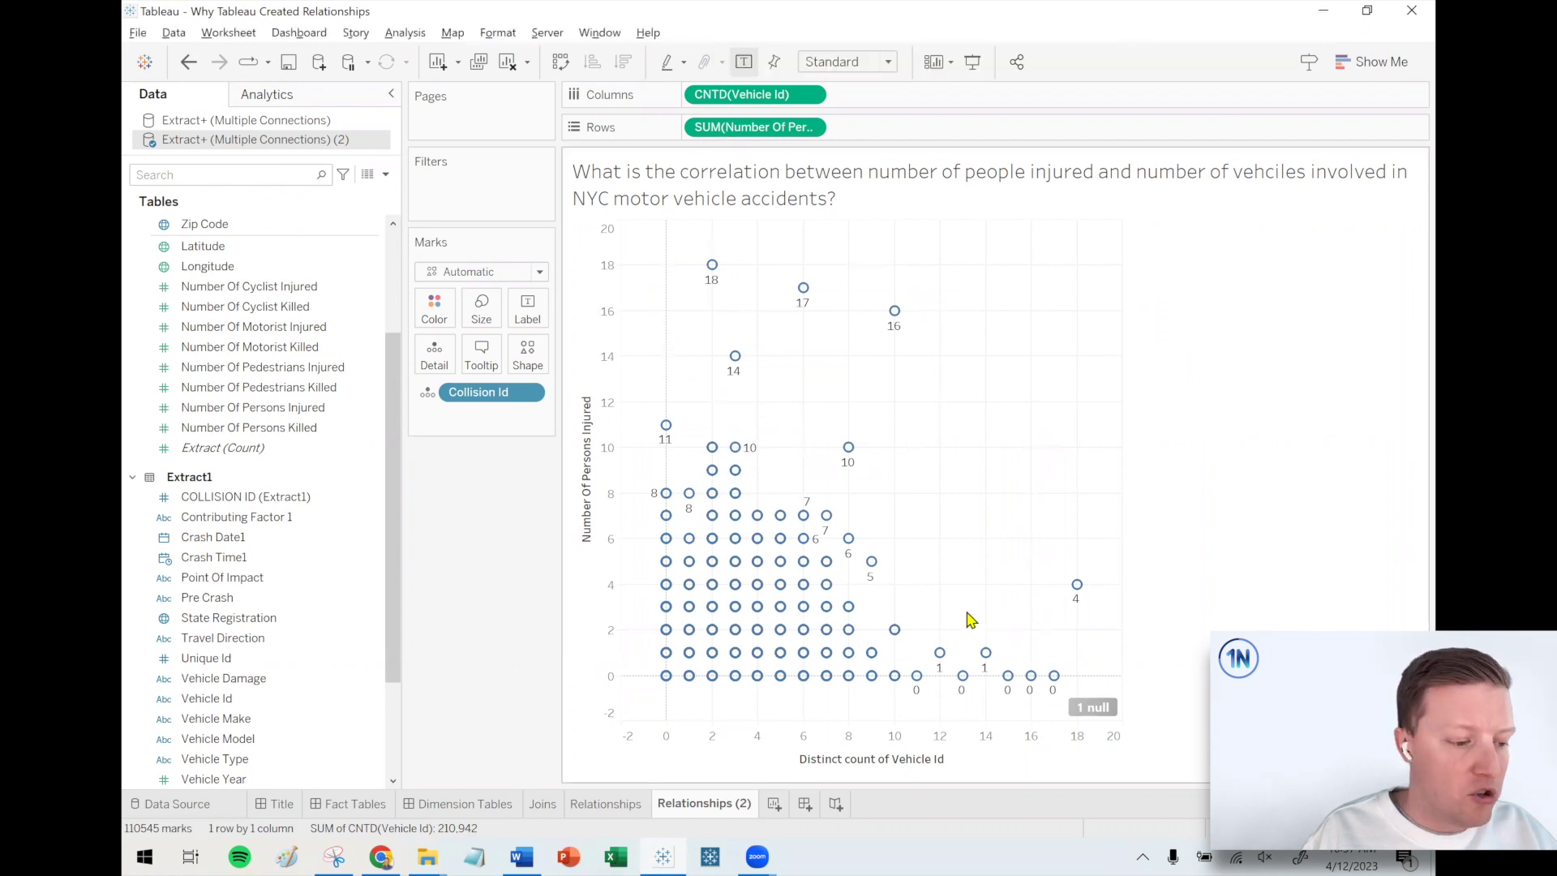
Step: Add a linear trend line to the scatter plot of persons injured against distinct vehicles and return to the data fields
click(281, 96)
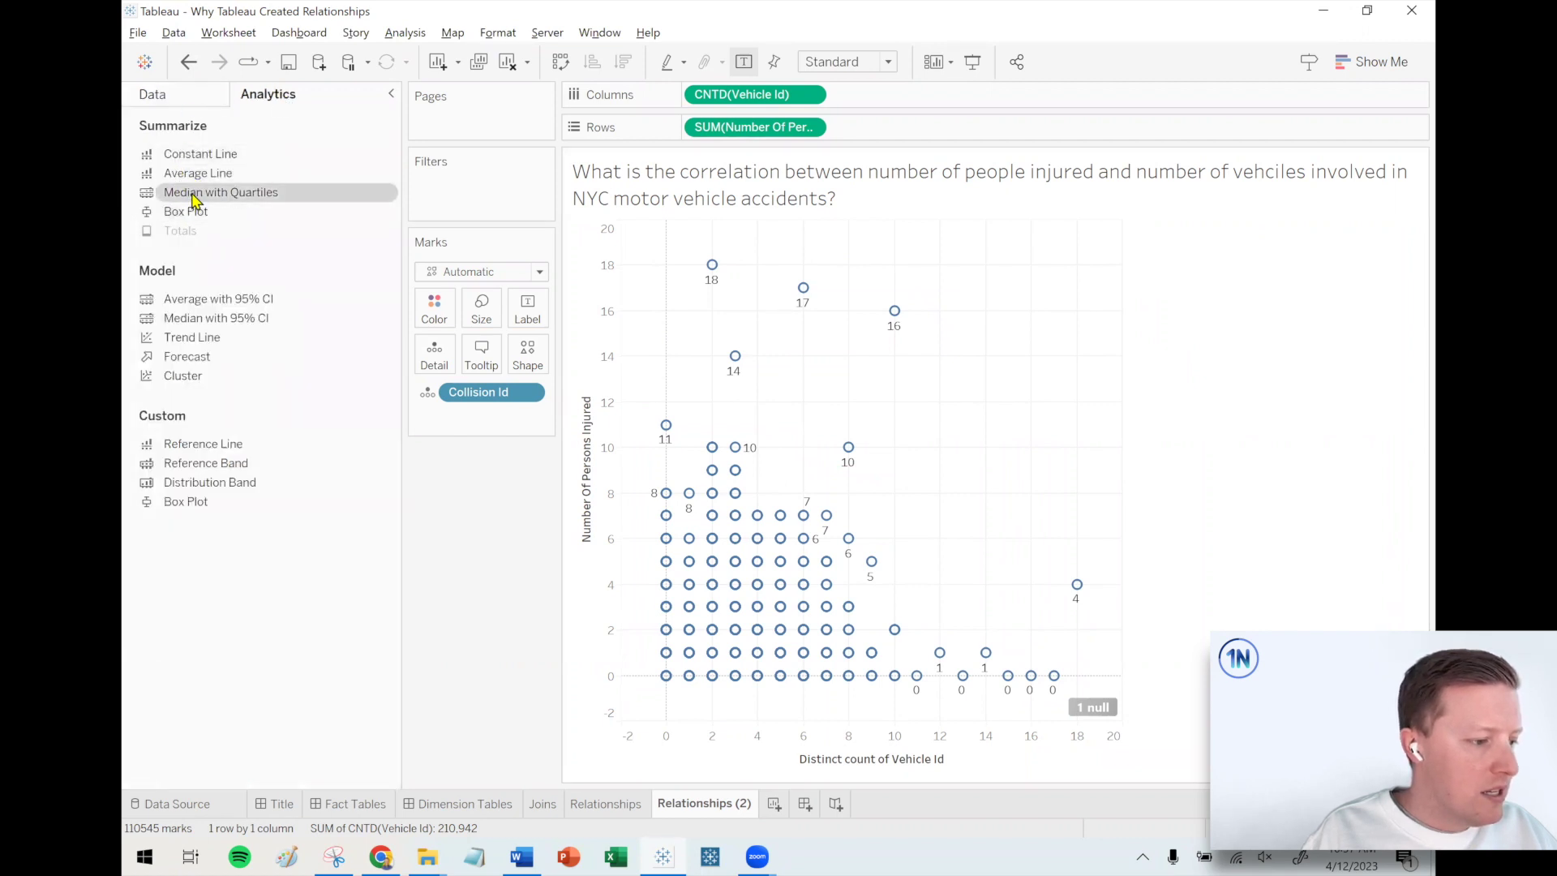
drag(191, 337, 771, 282)
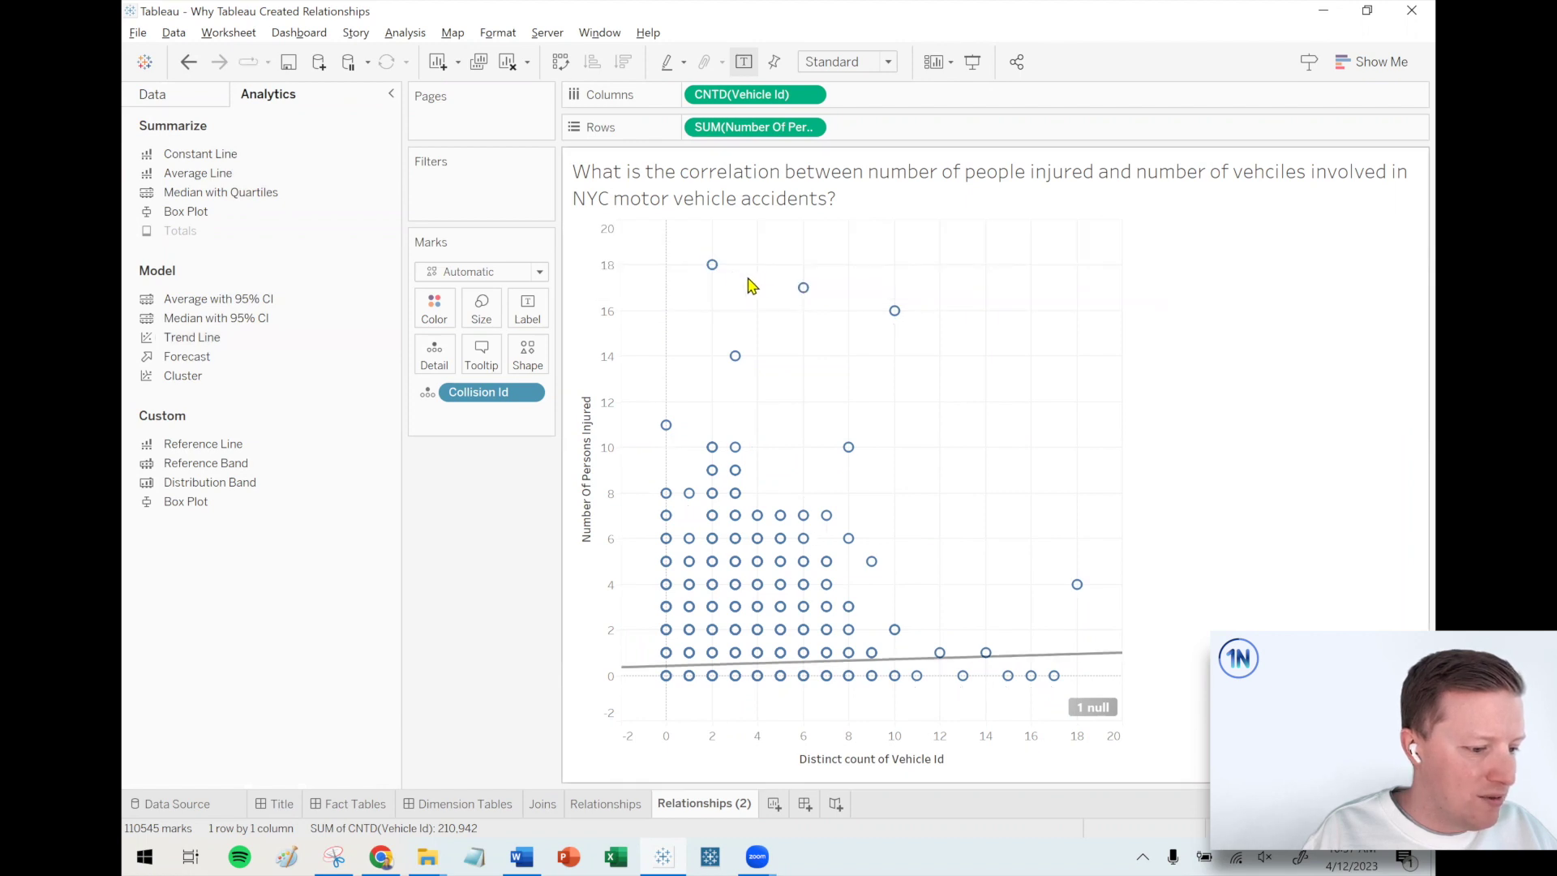
mouse_move(1065, 665)
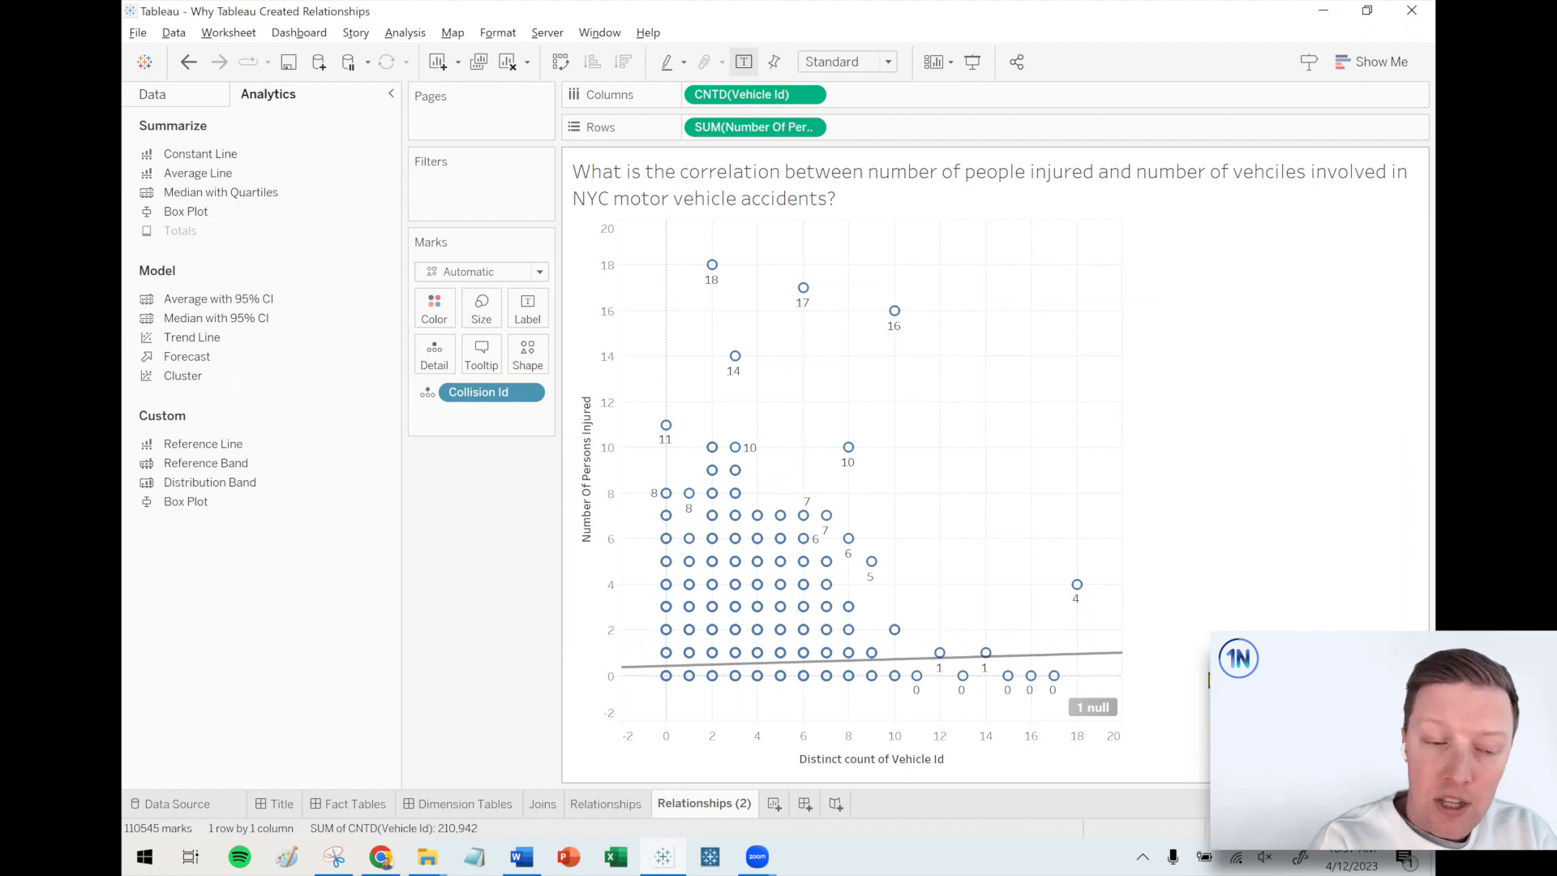
click(184, 101)
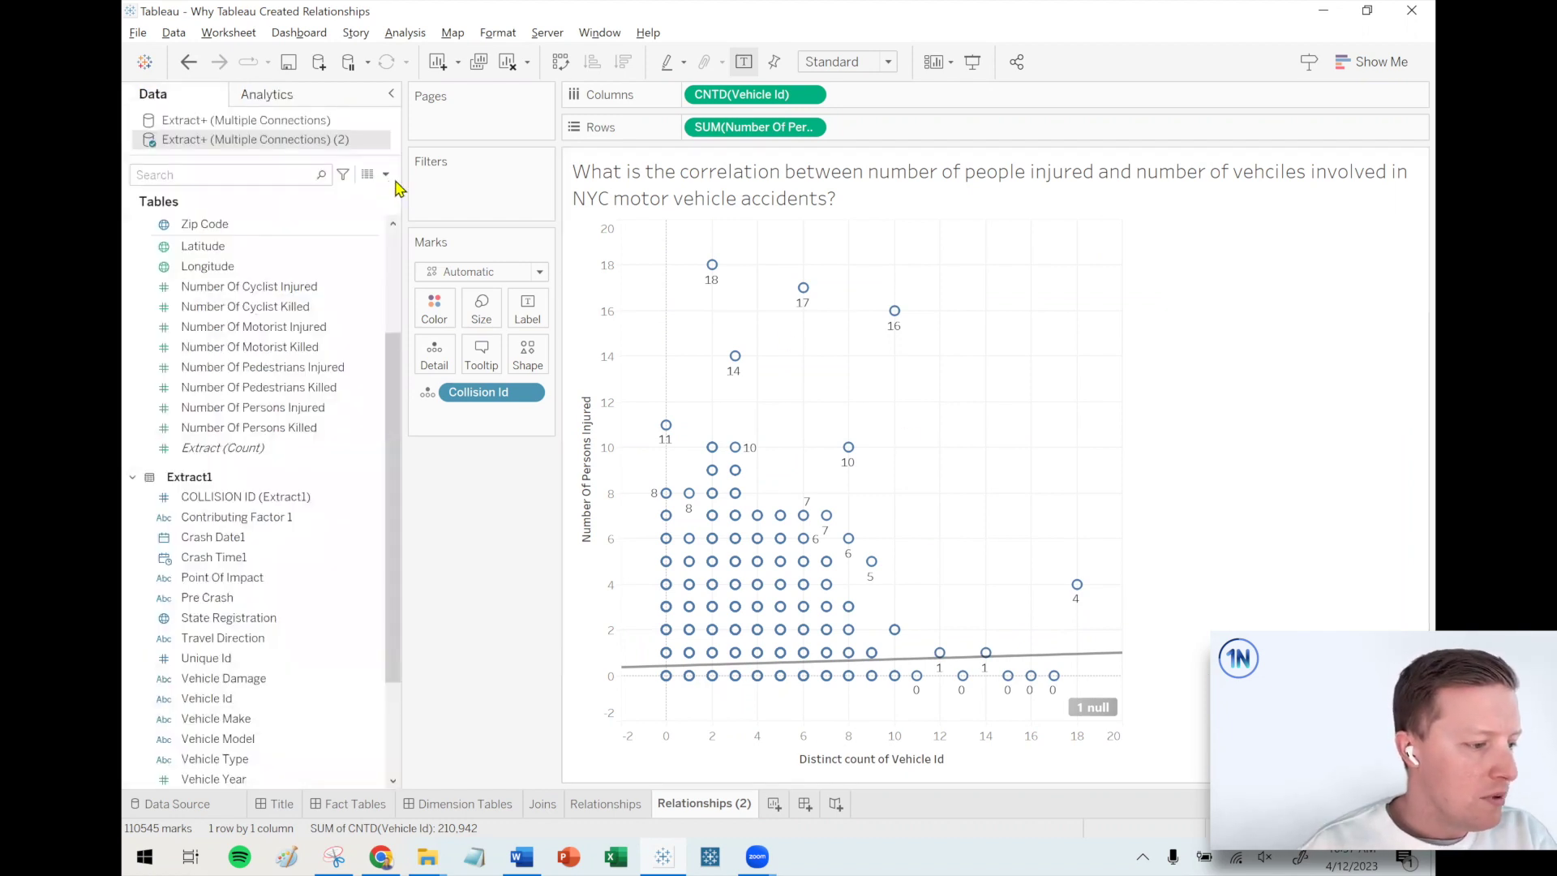
drag(401, 184, 387, 183)
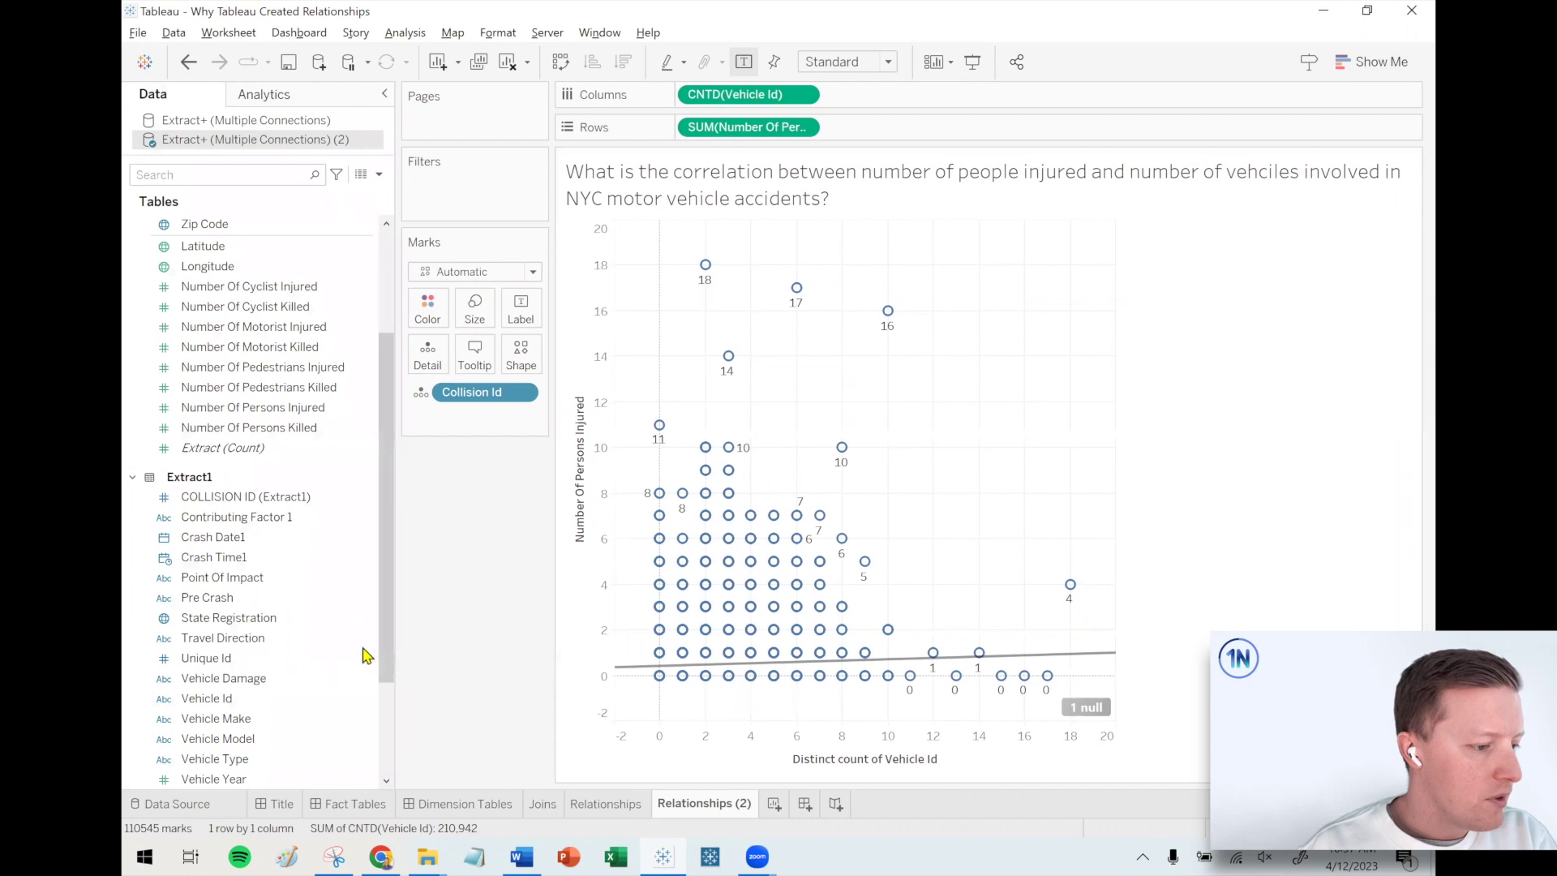
Step: Compare the borough chart on the Joins sheet with the Relationships bar chart and the Relationships (2) scatter plot
click(600, 807)
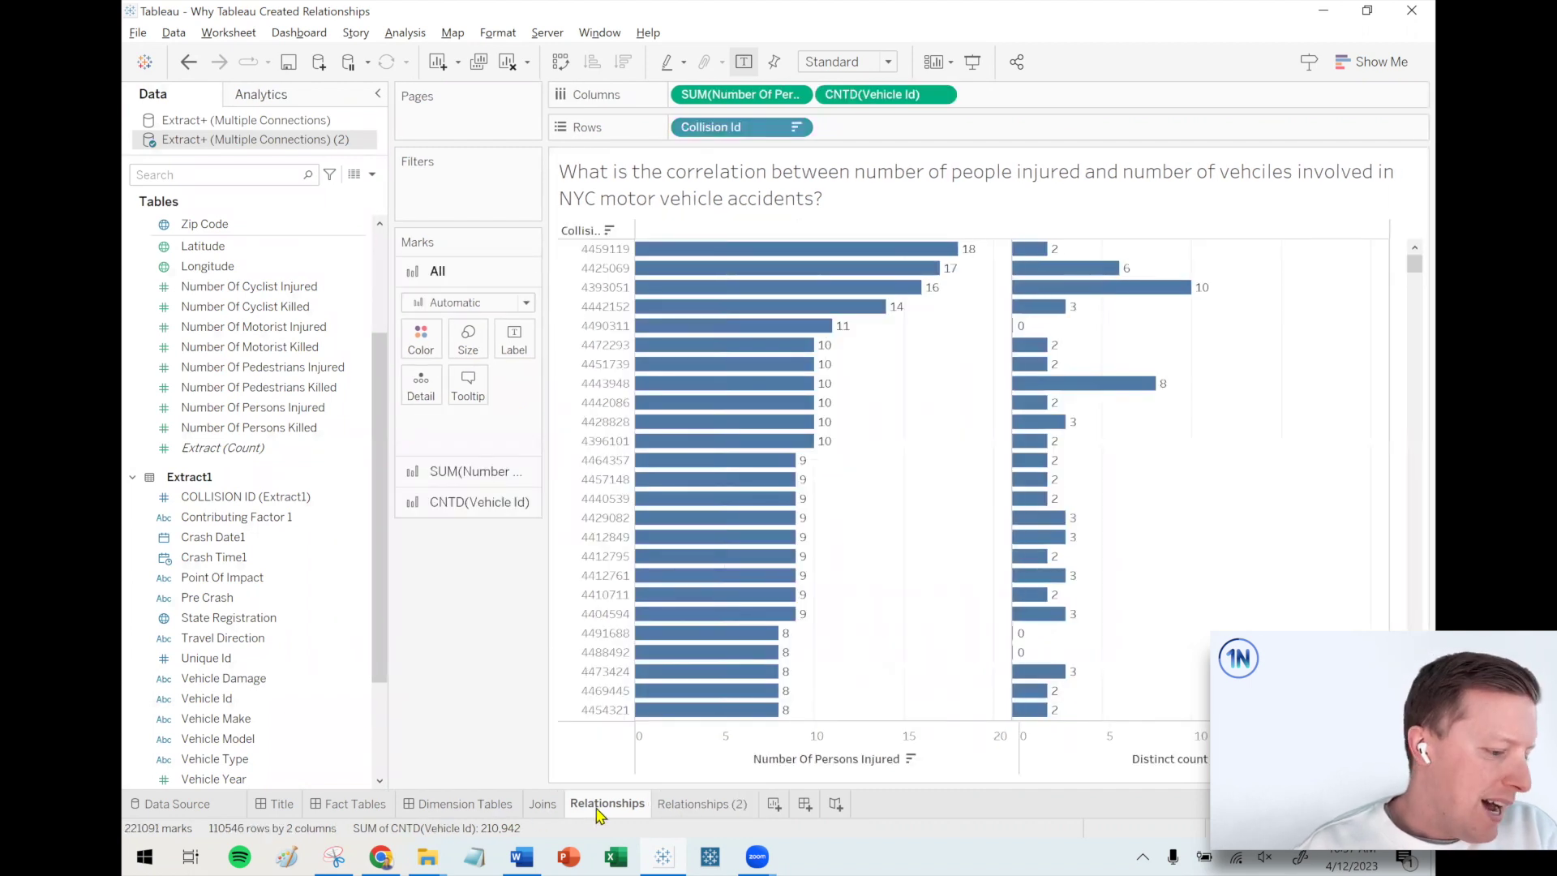
click(548, 810)
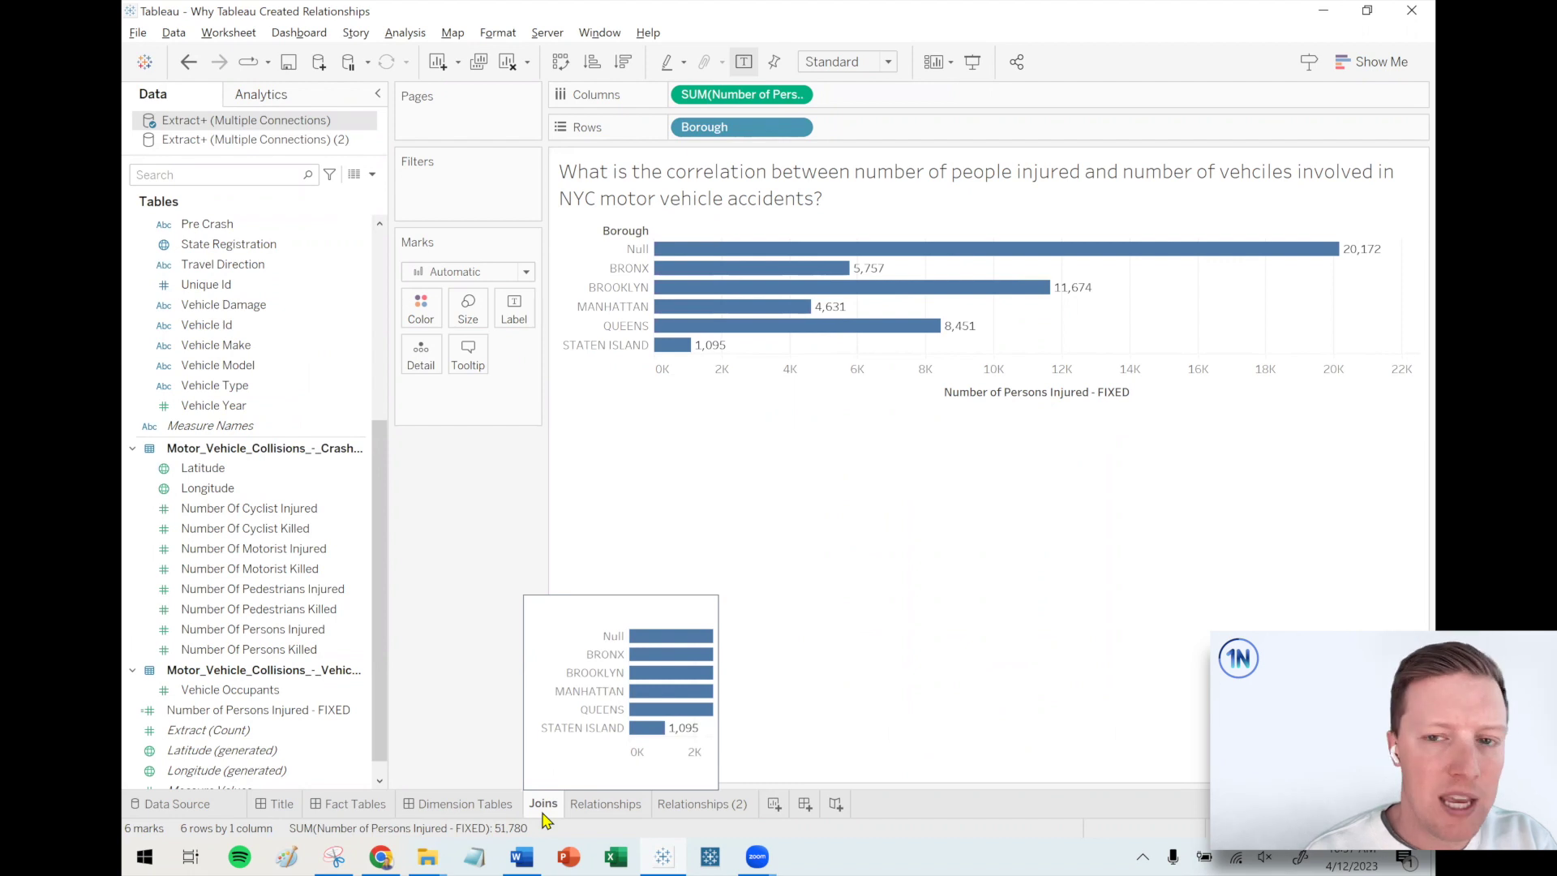
click(585, 811)
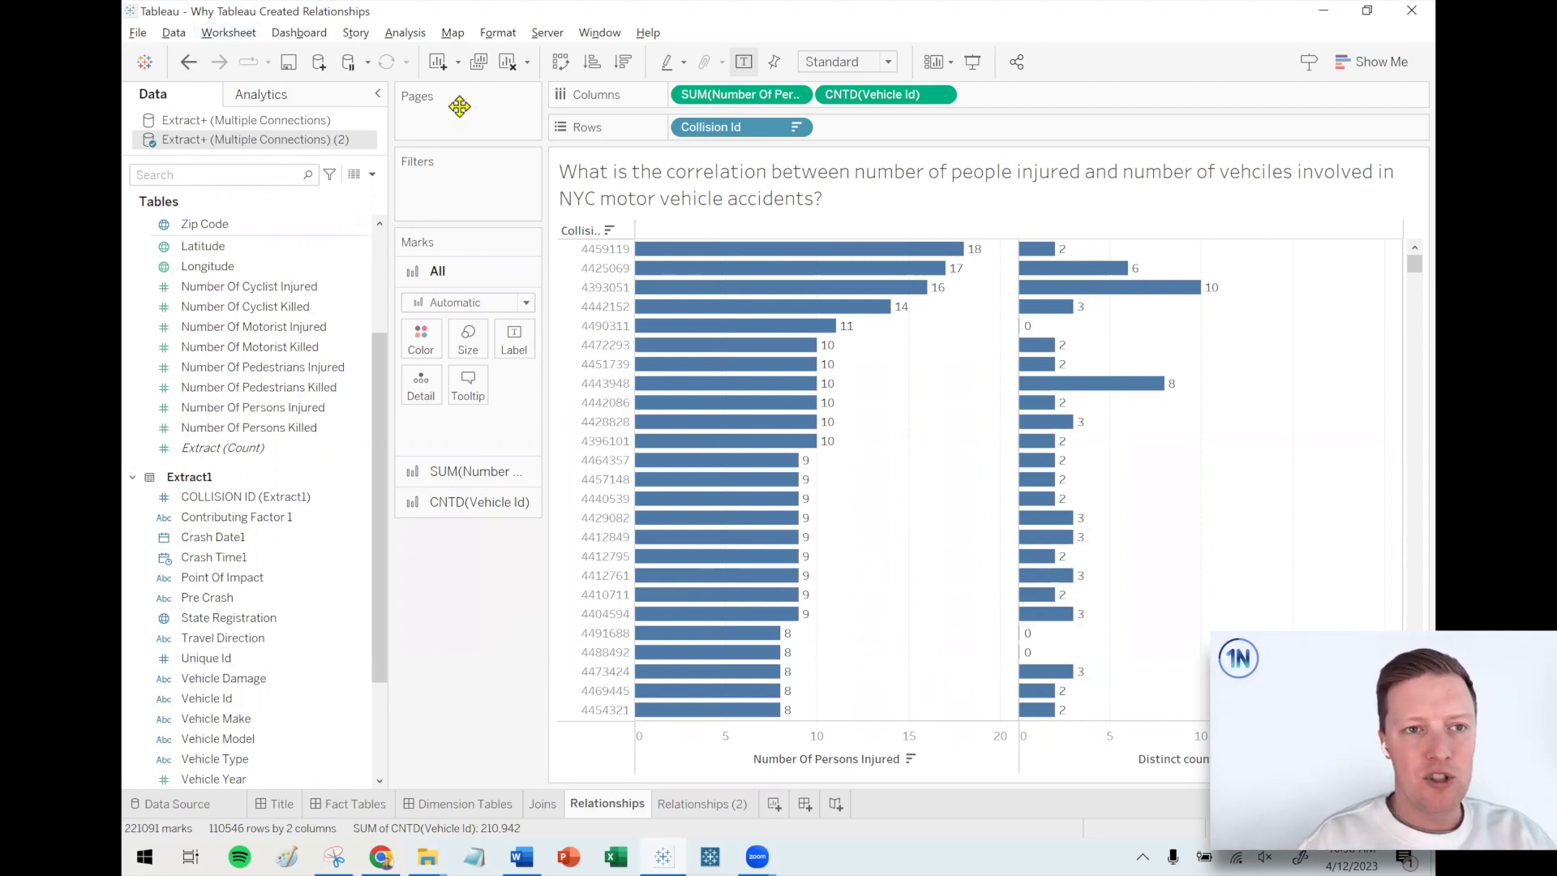
mouse_move(844, 298)
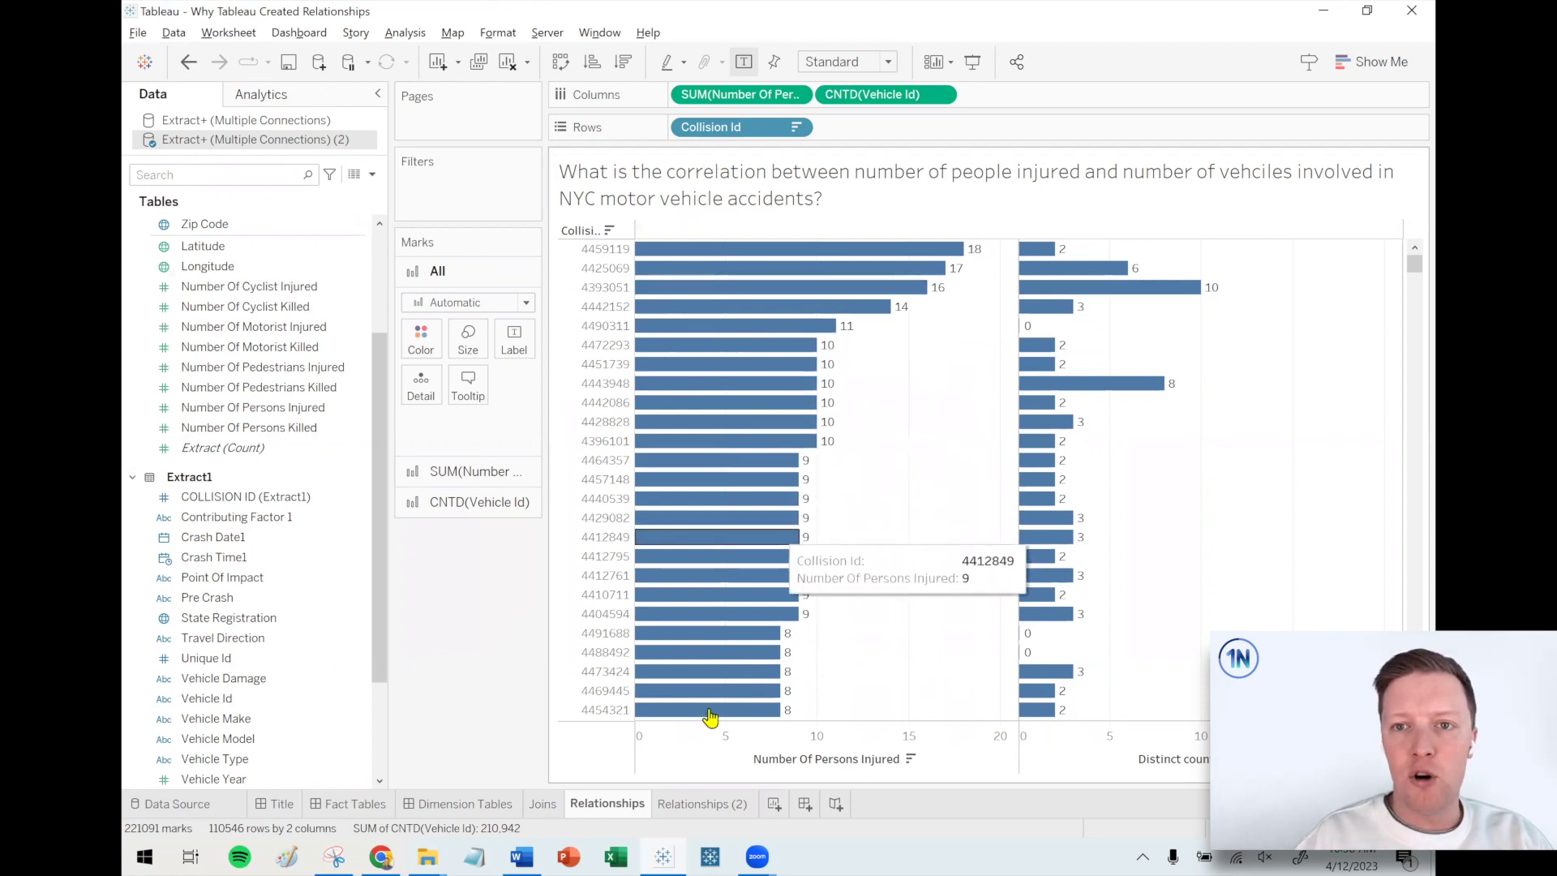
click(697, 805)
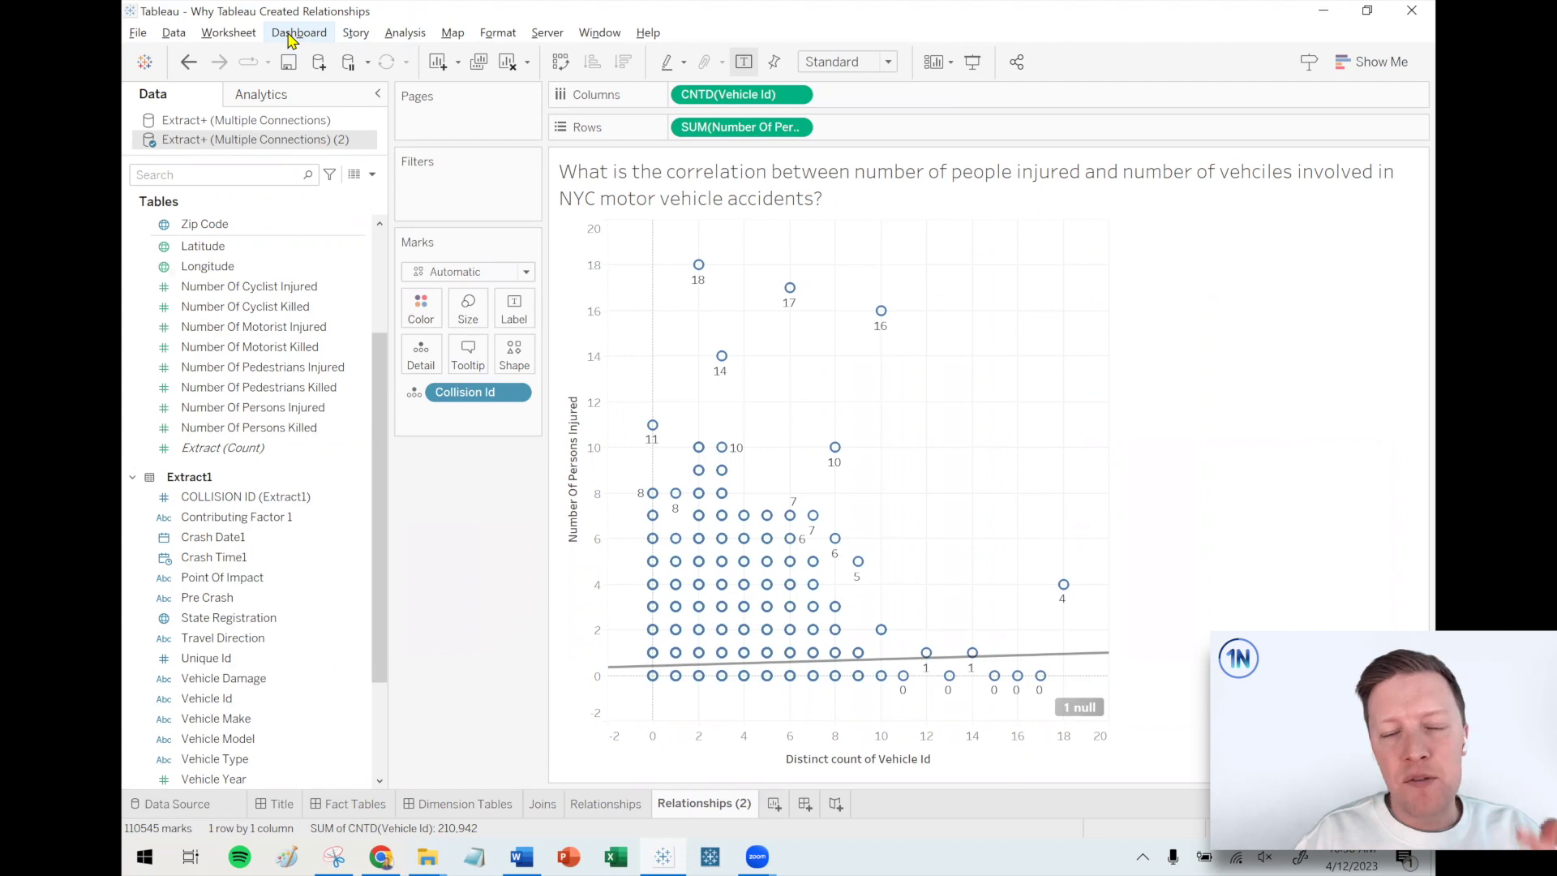
click(360, 430)
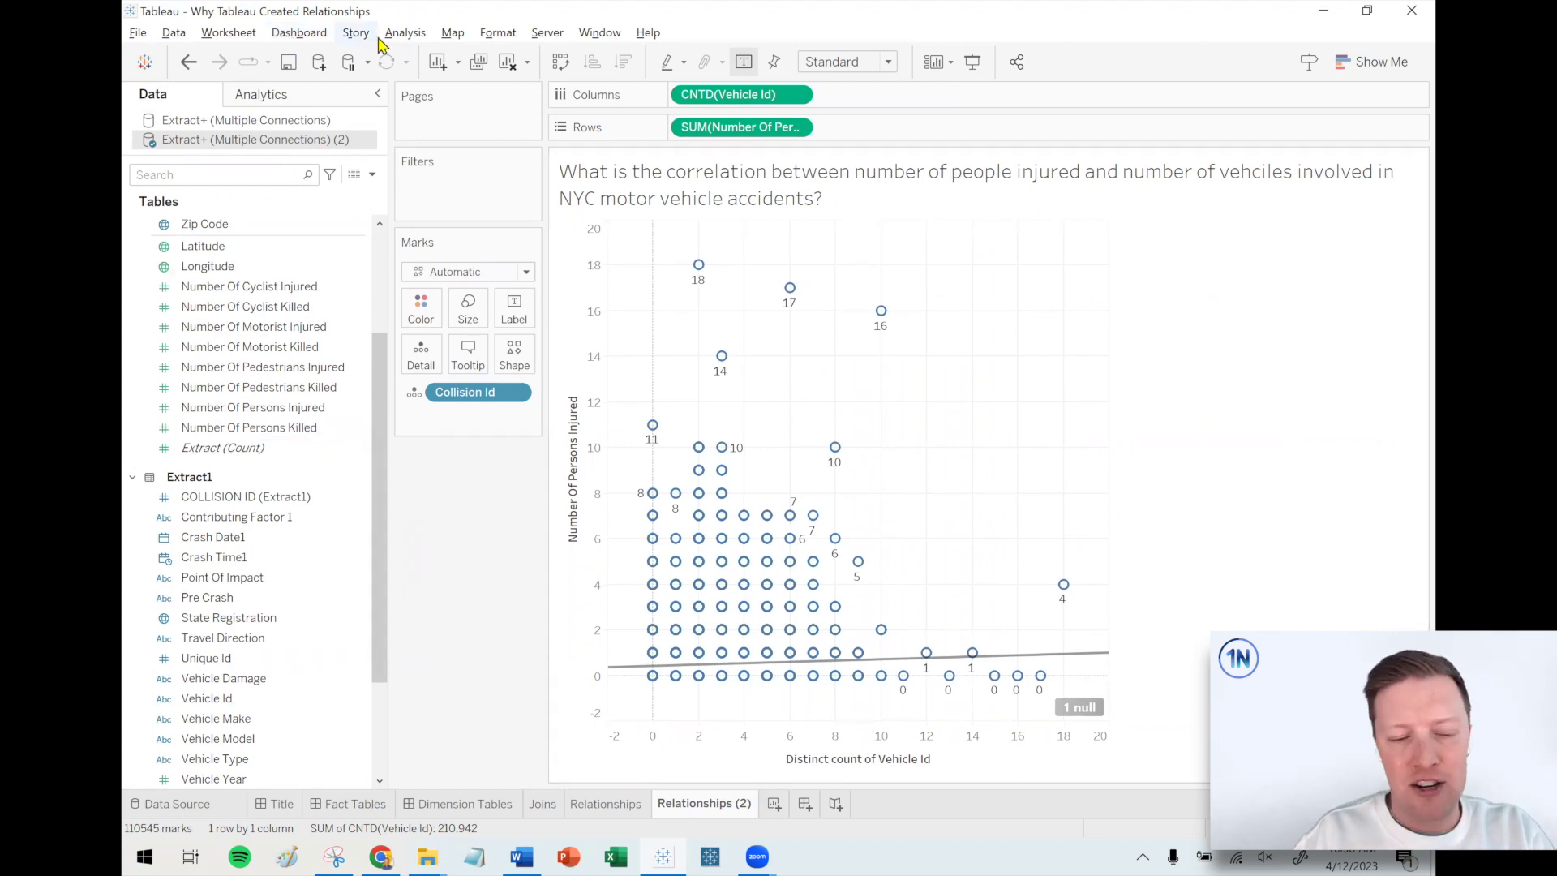
Step: Create a new worksheet, search the fields for "veh" and try to place Vehicle Id on Rows
click(768, 805)
click(229, 175)
text(veh)
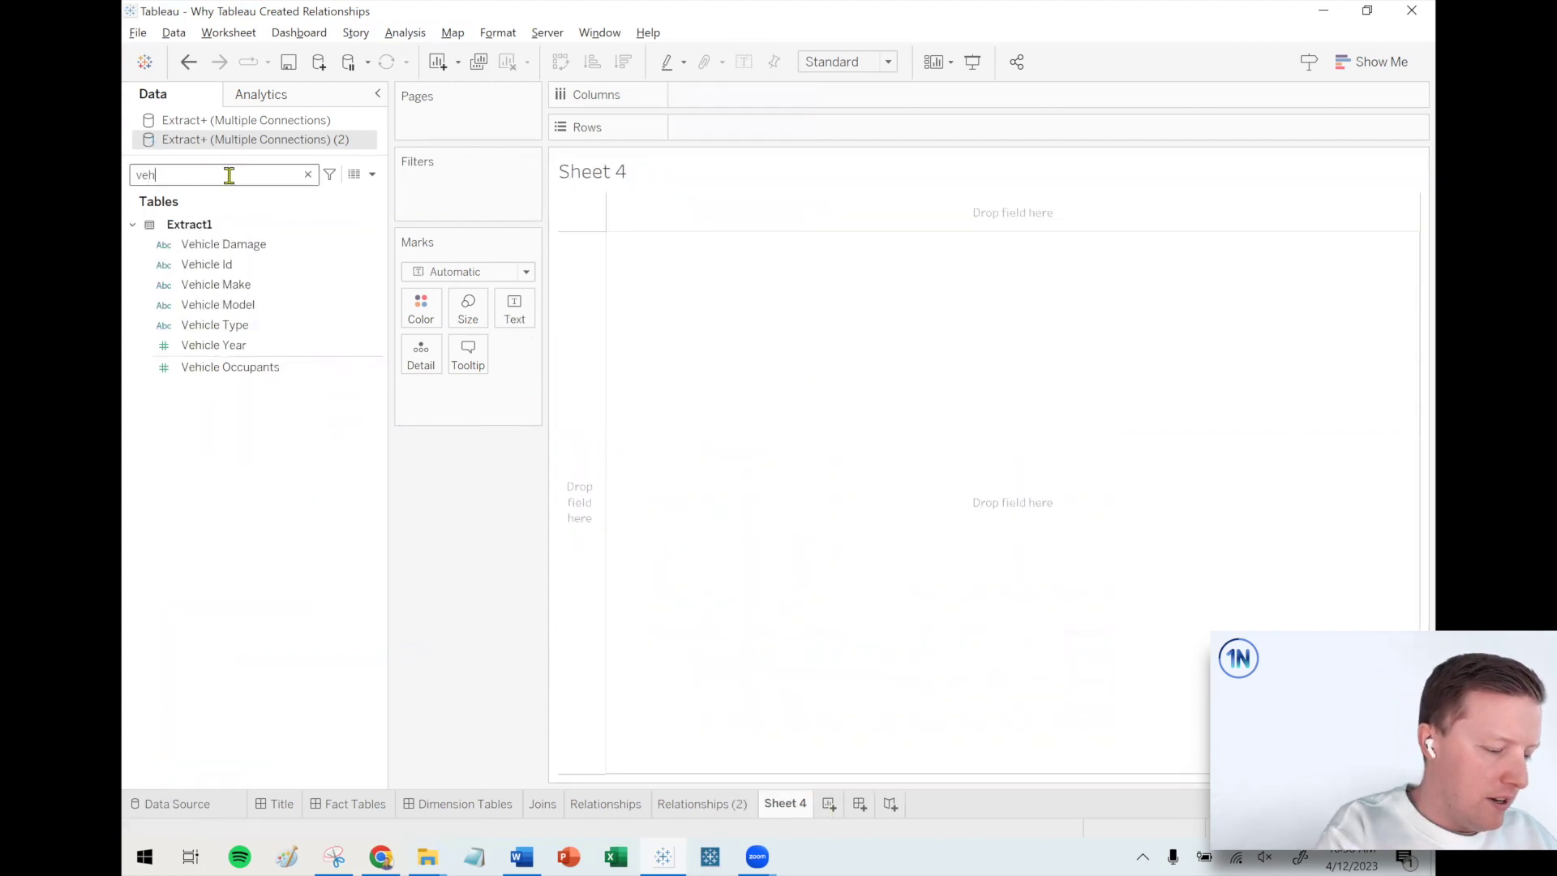
click(213, 266)
drag(212, 272, 737, 138)
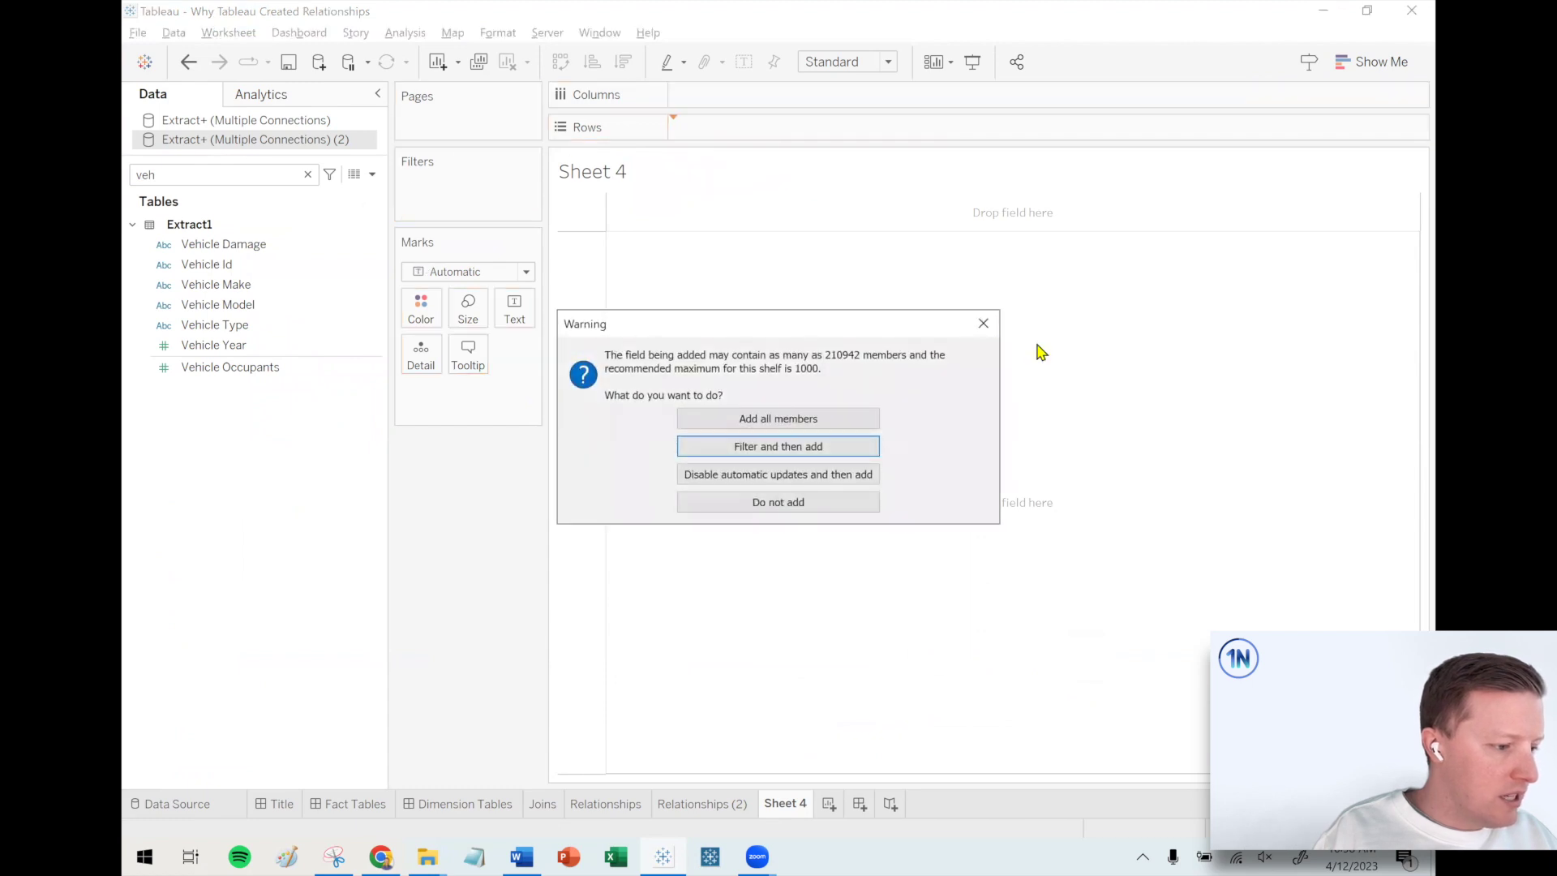
click(984, 324)
Step: Search the fields for "coll" and place Collision Id from the Extract table on Rows with all members
double_click(219, 174)
text(coll)
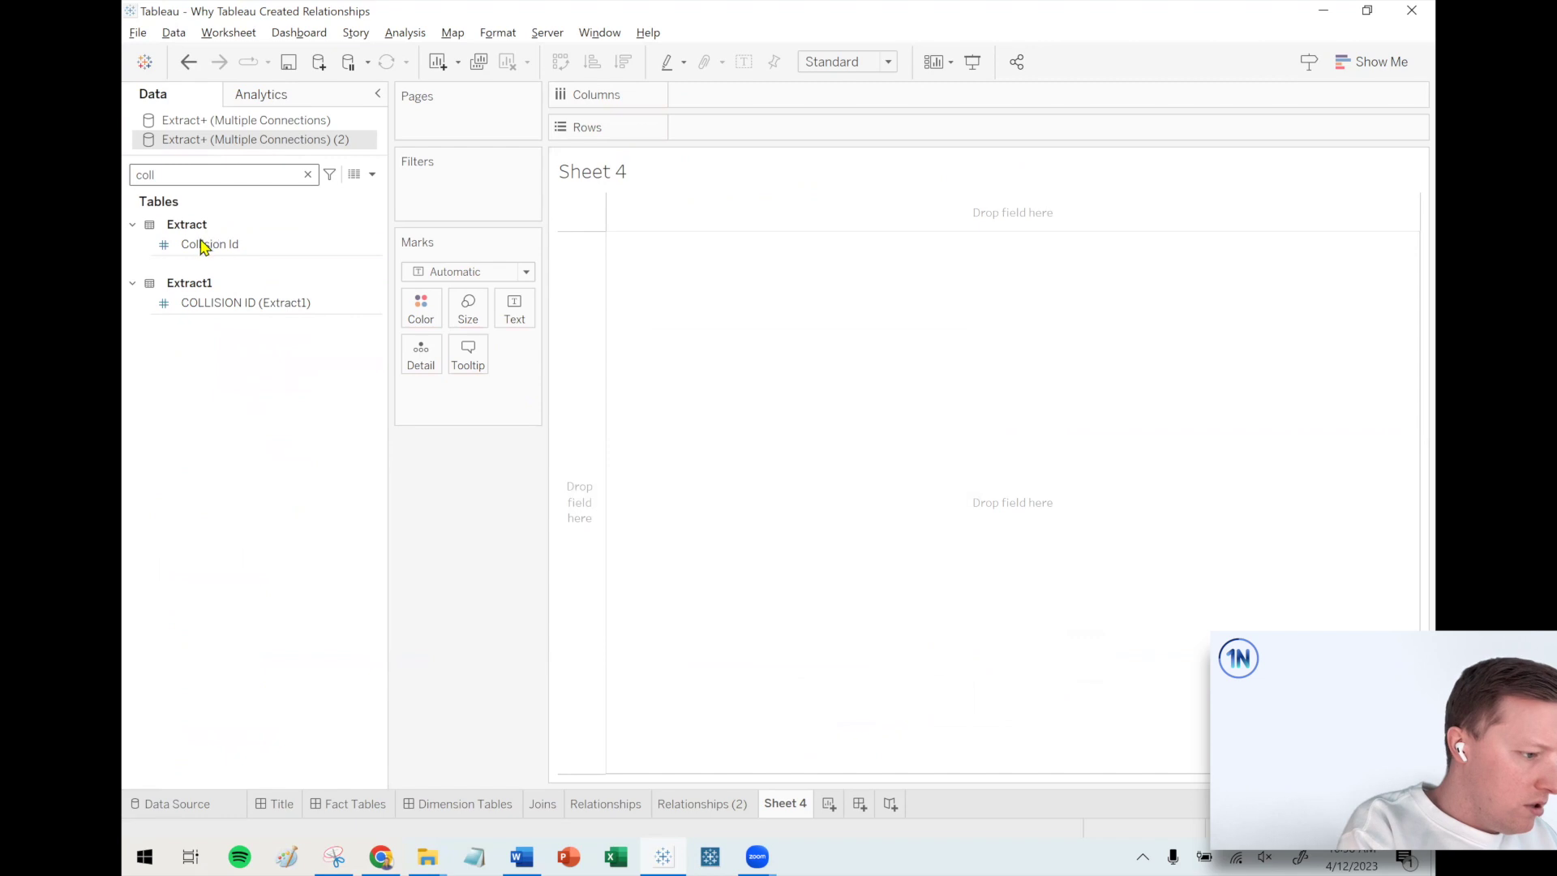
drag(202, 244, 956, 129)
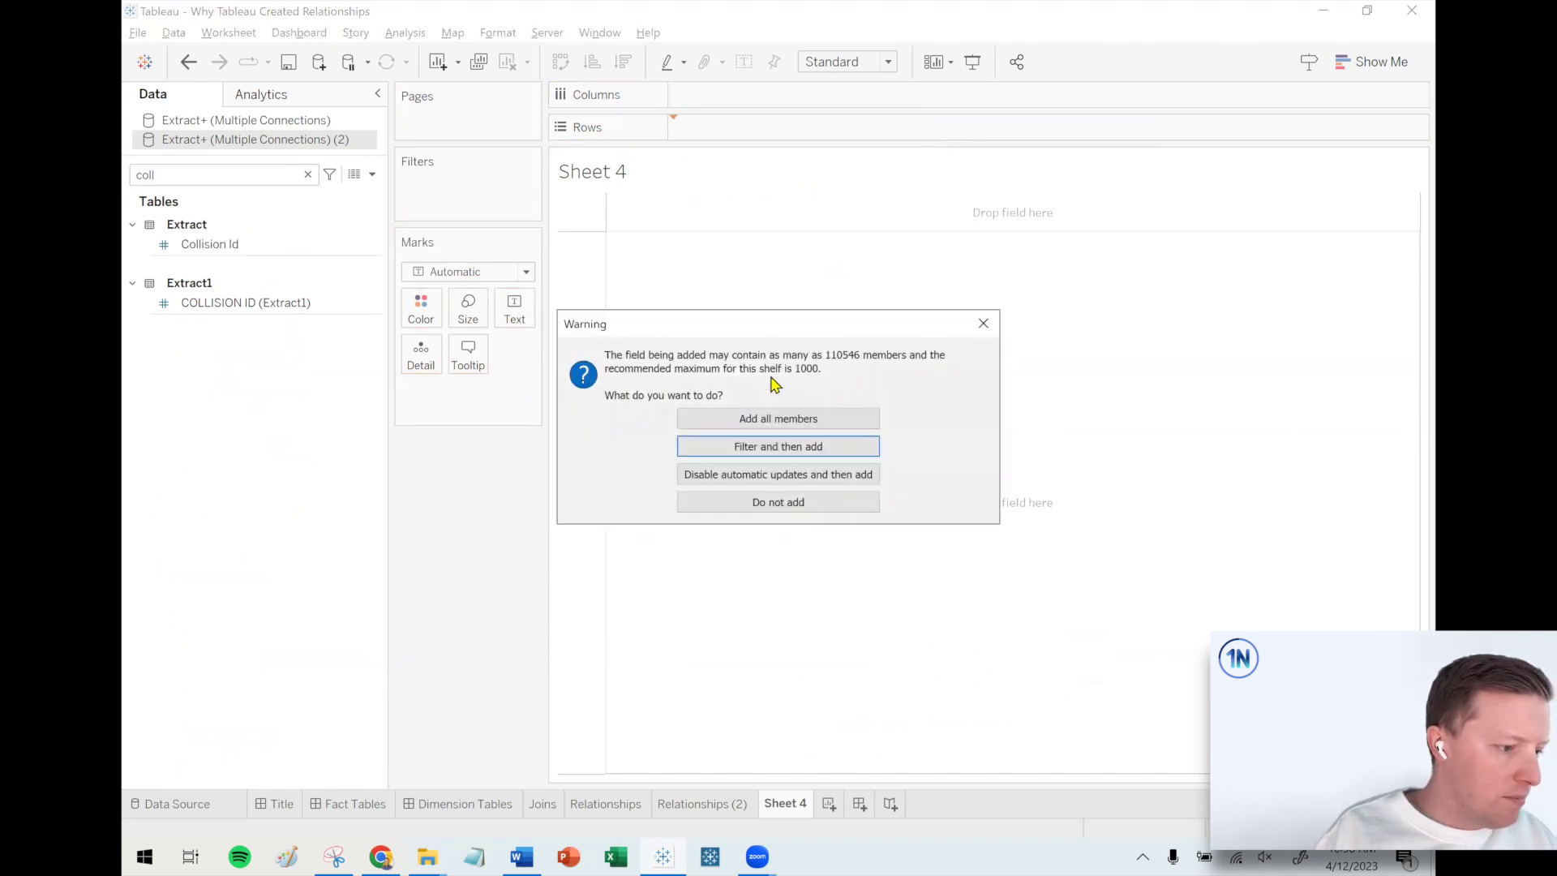
click(772, 418)
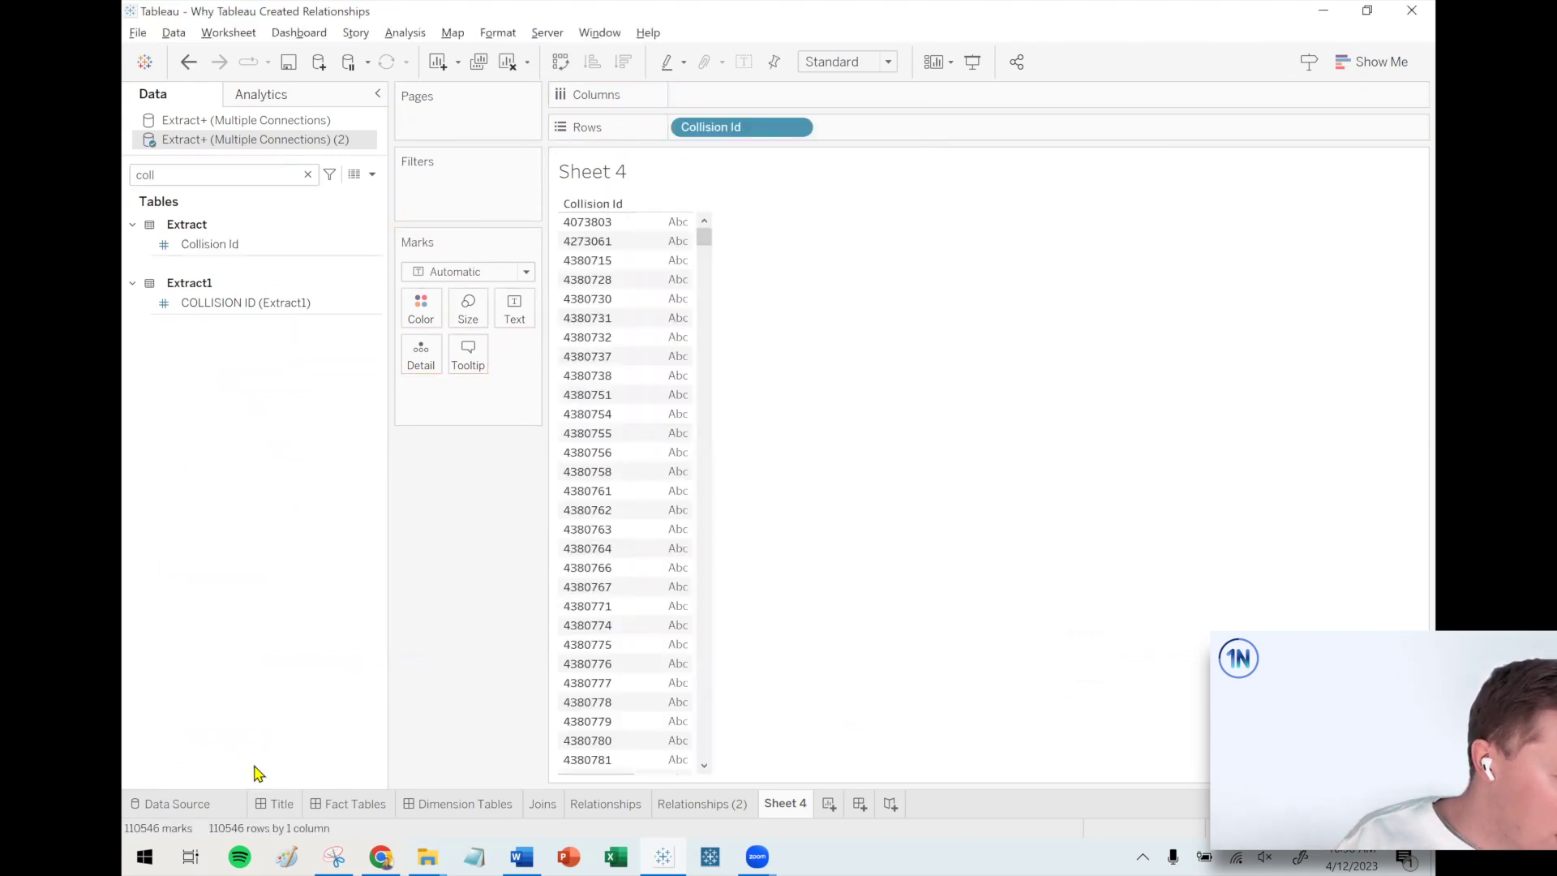
Step: Add COLLISION ID (Extract1) with all members beside Collision Id on Rows and clear the field search
drag(244, 302, 886, 135)
click(740, 417)
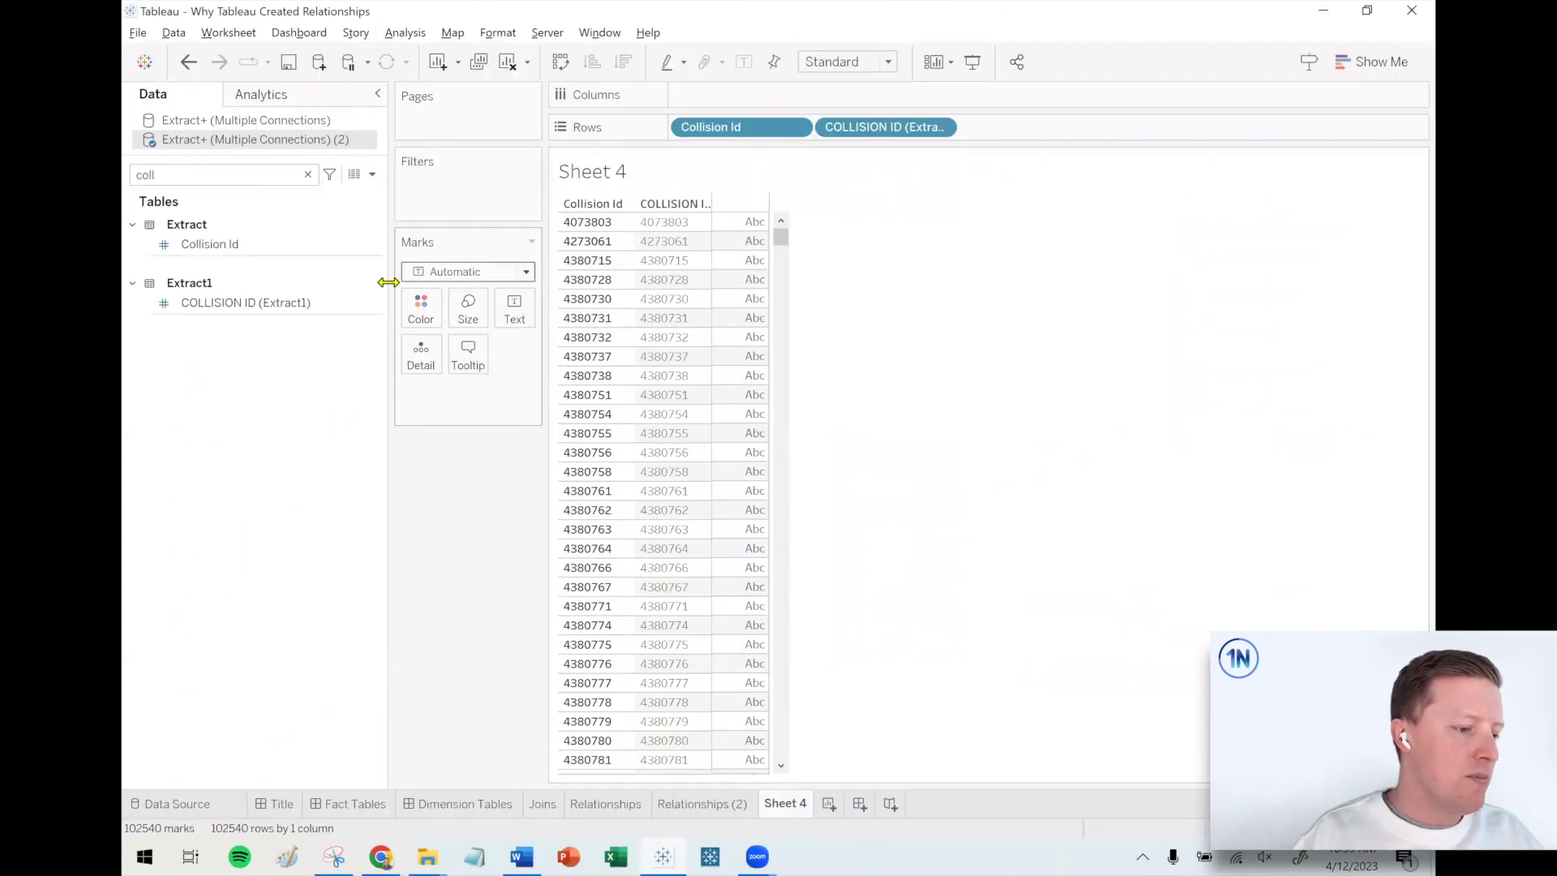
click(308, 175)
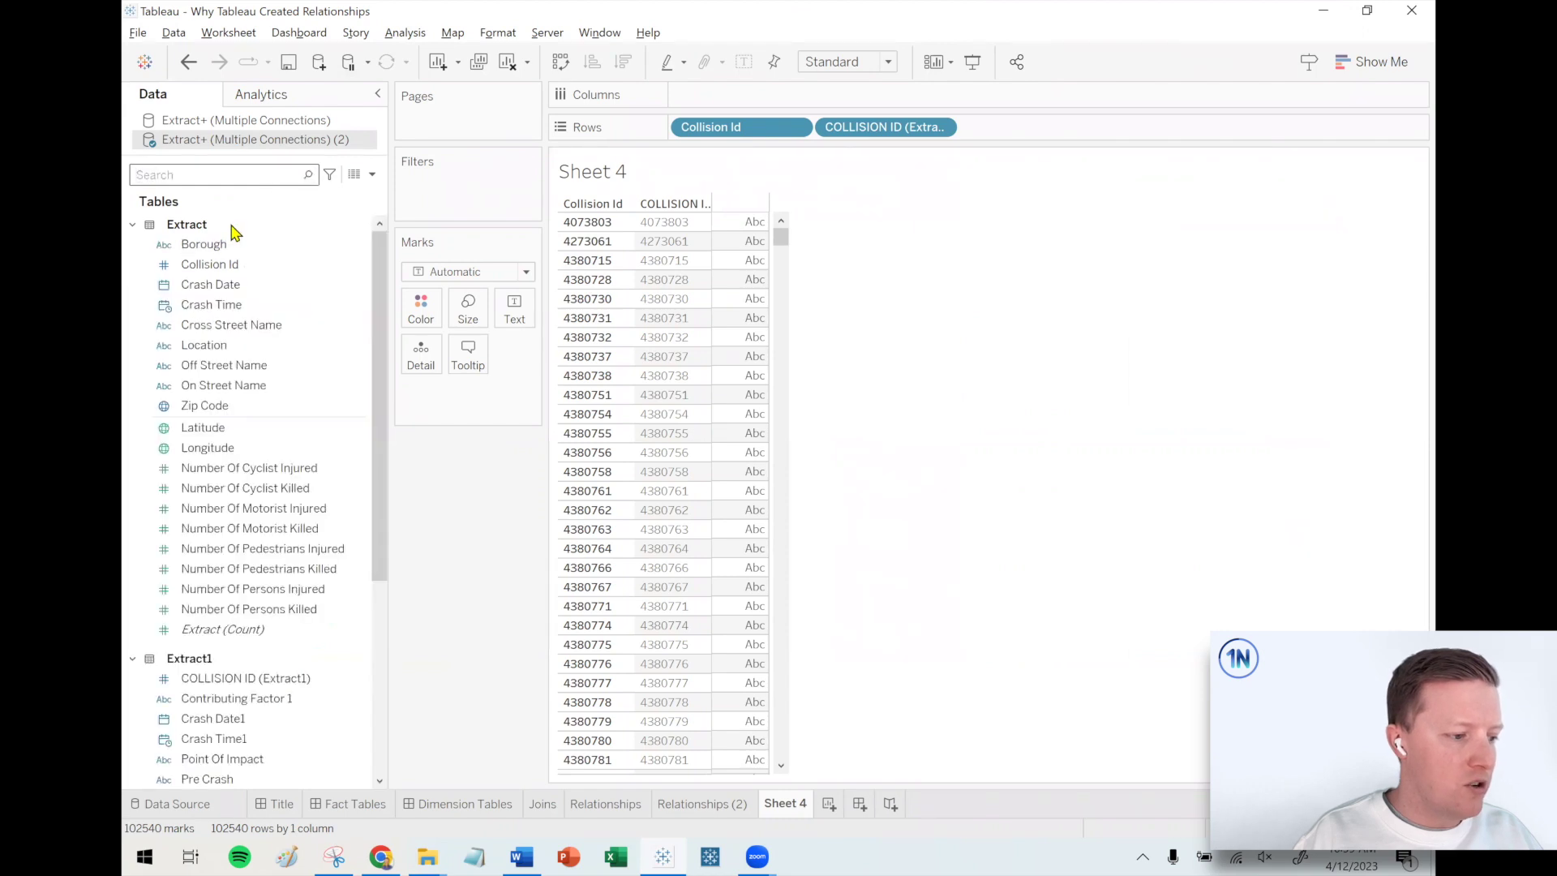
click(201, 168)
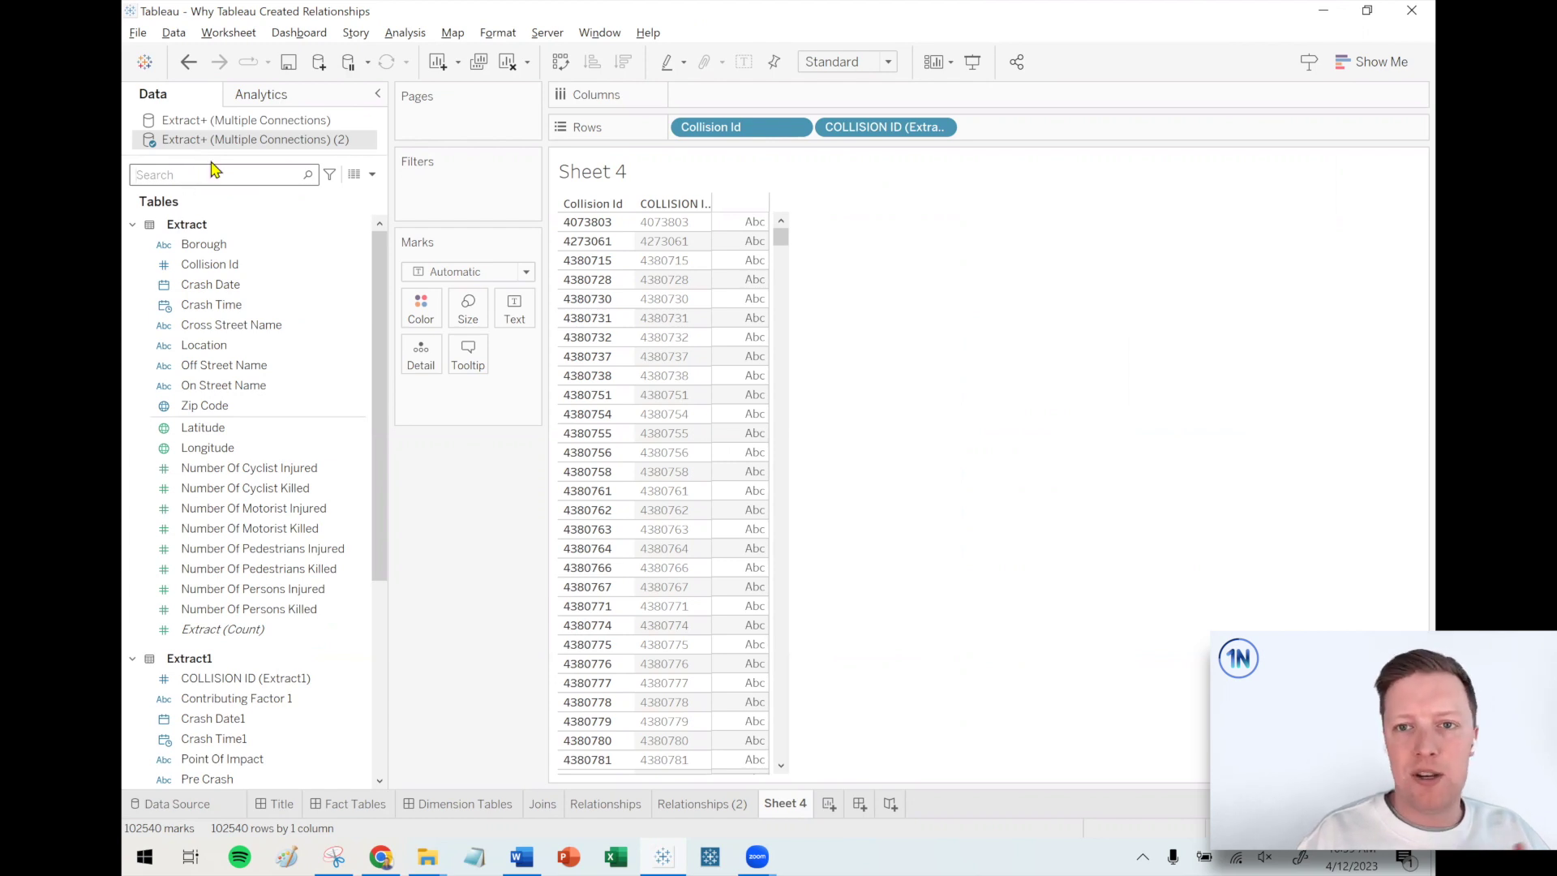
Step: Show empty rows in the table layout and look through the two collision ID columns for unmatched IDs
click(402, 34)
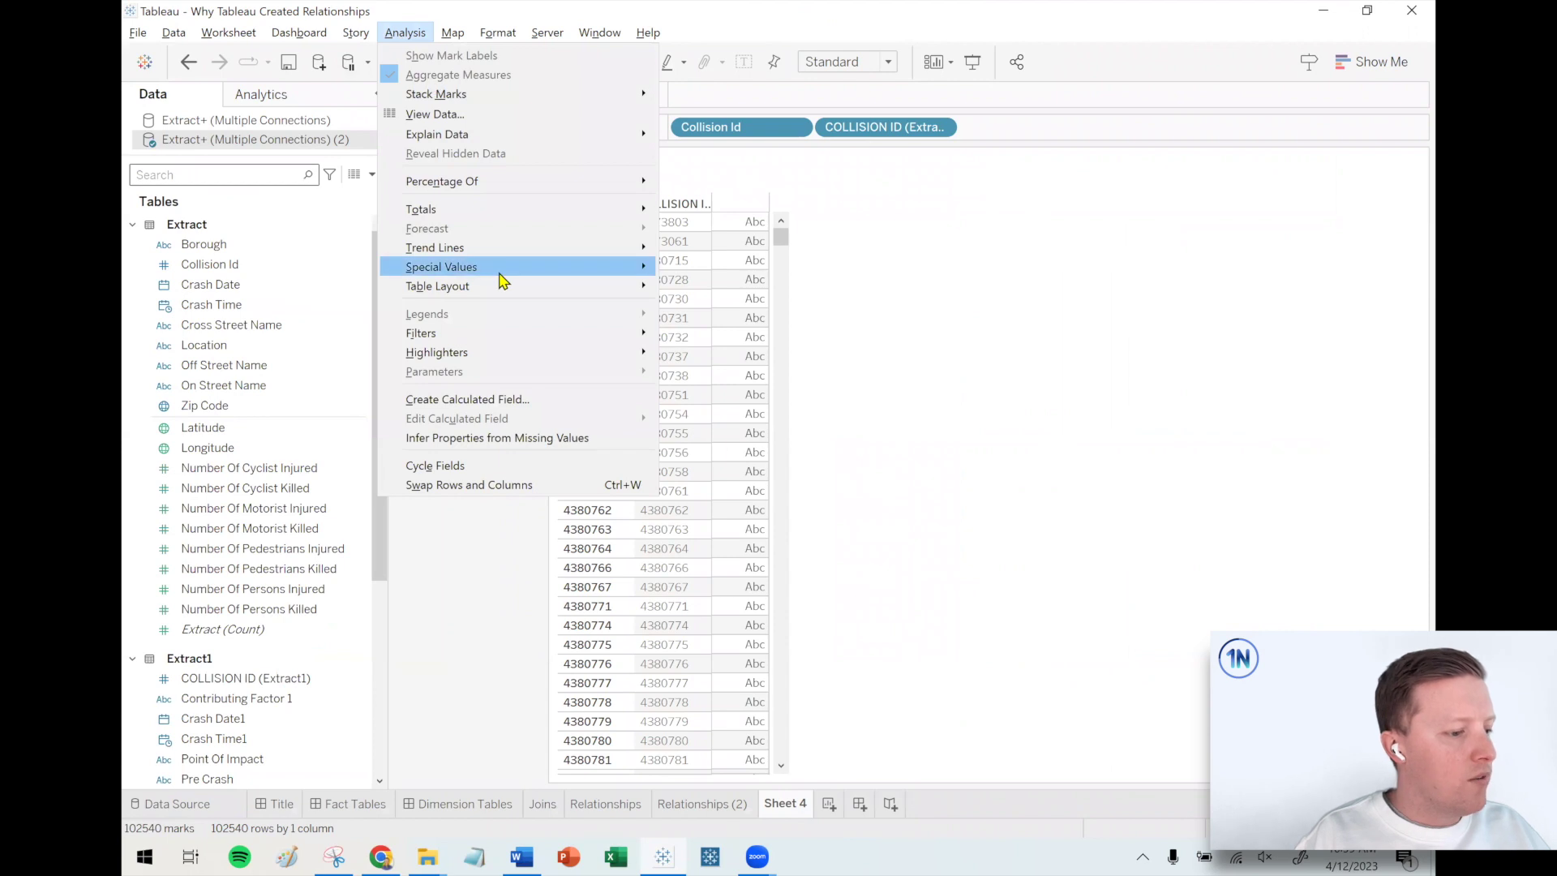
mouse_move(500, 288)
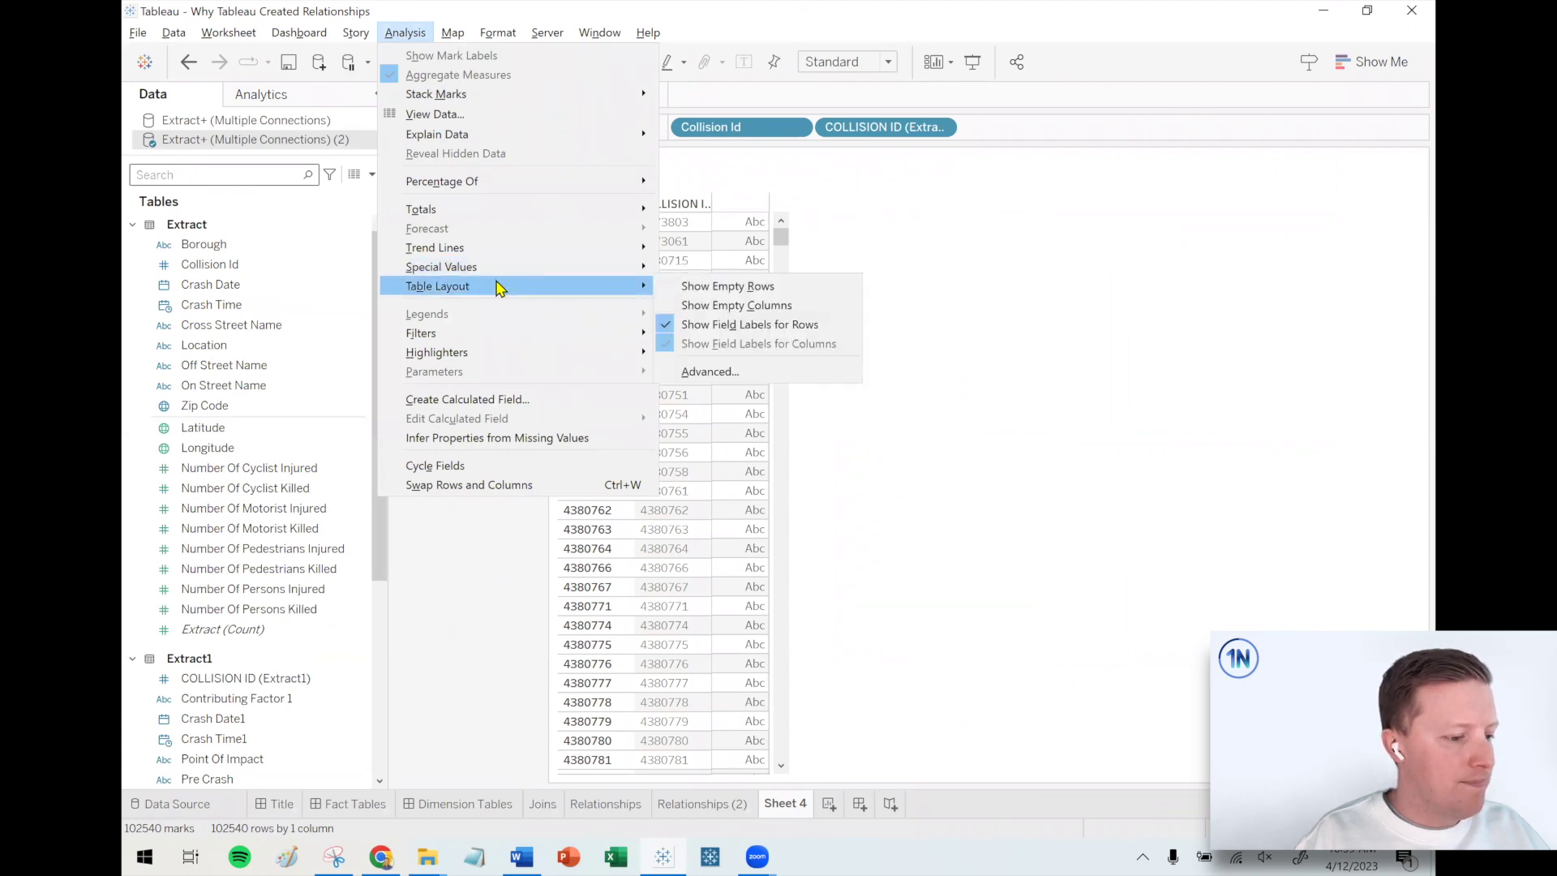
click(734, 288)
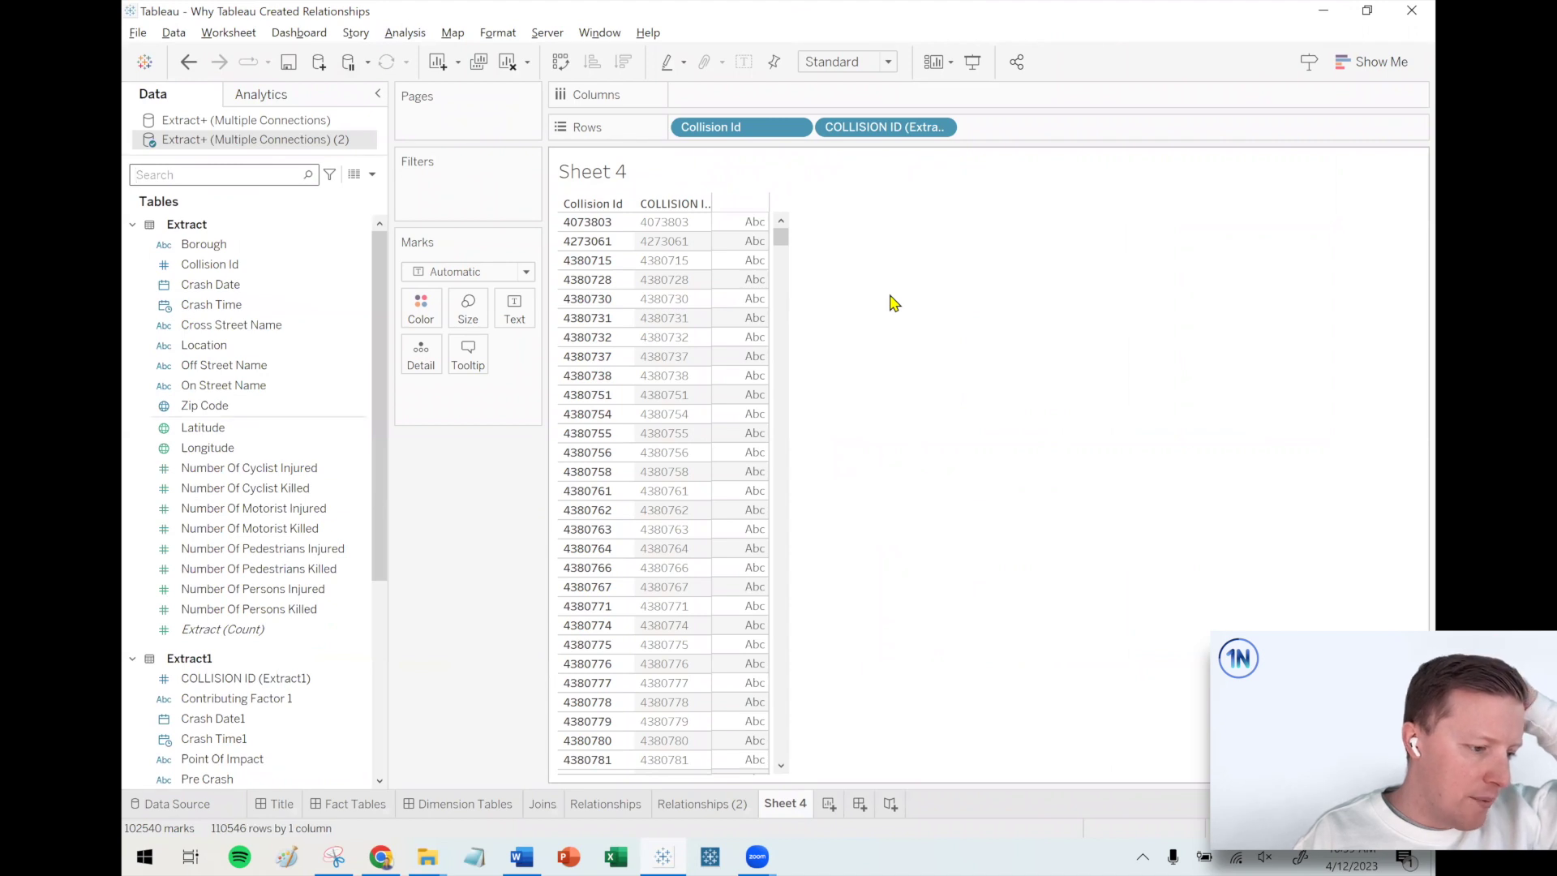
scroll(754, 365, down, 4)
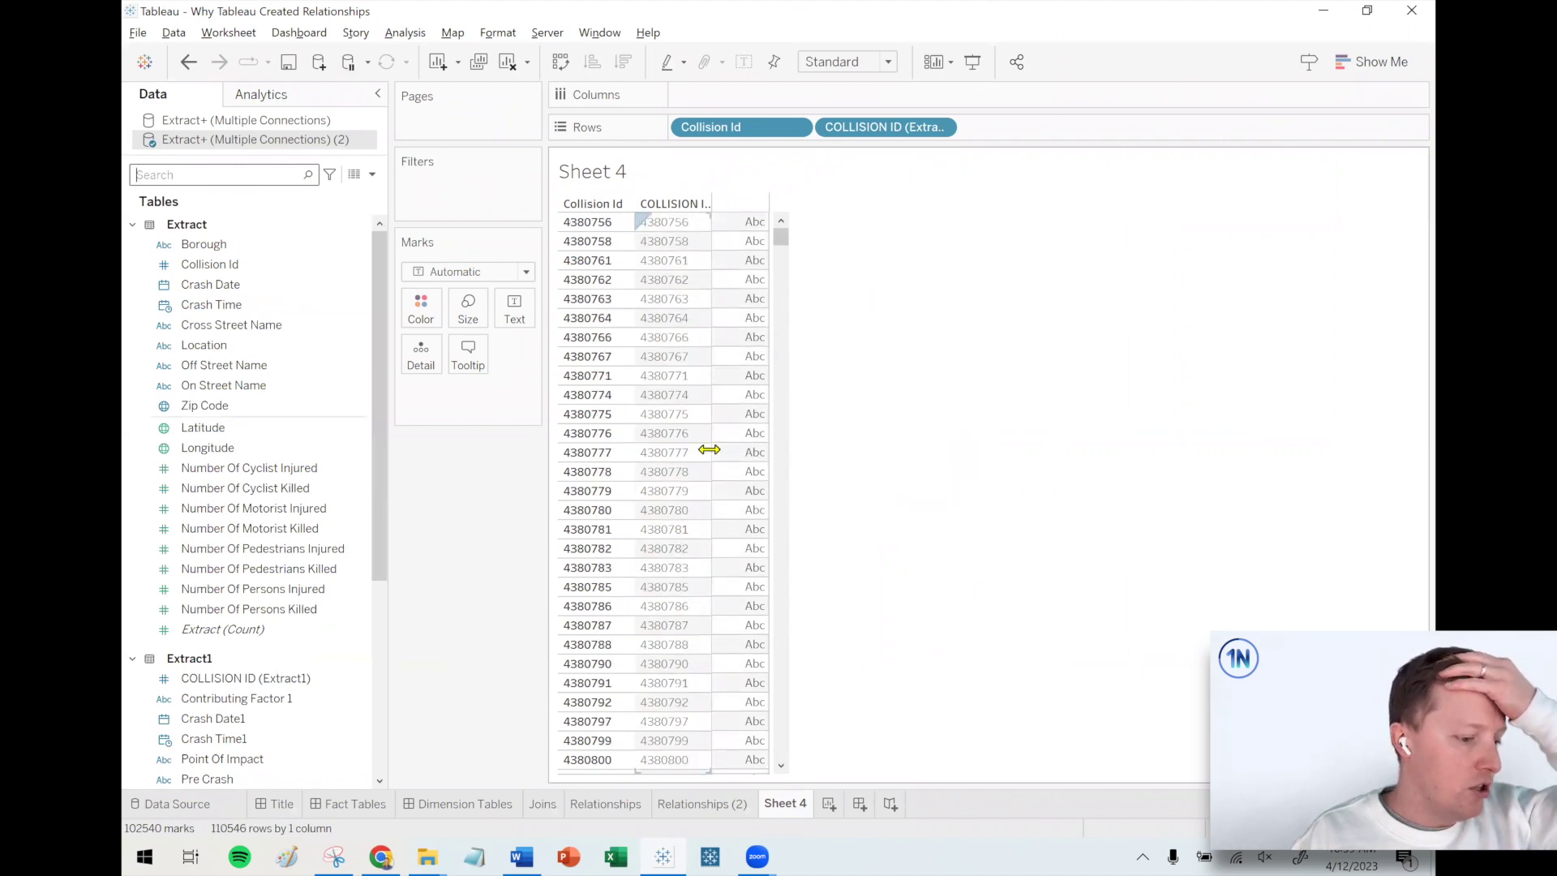
scroll(706, 444, down, 6)
mouse_move(772, 302)
drag(781, 235, 786, 198)
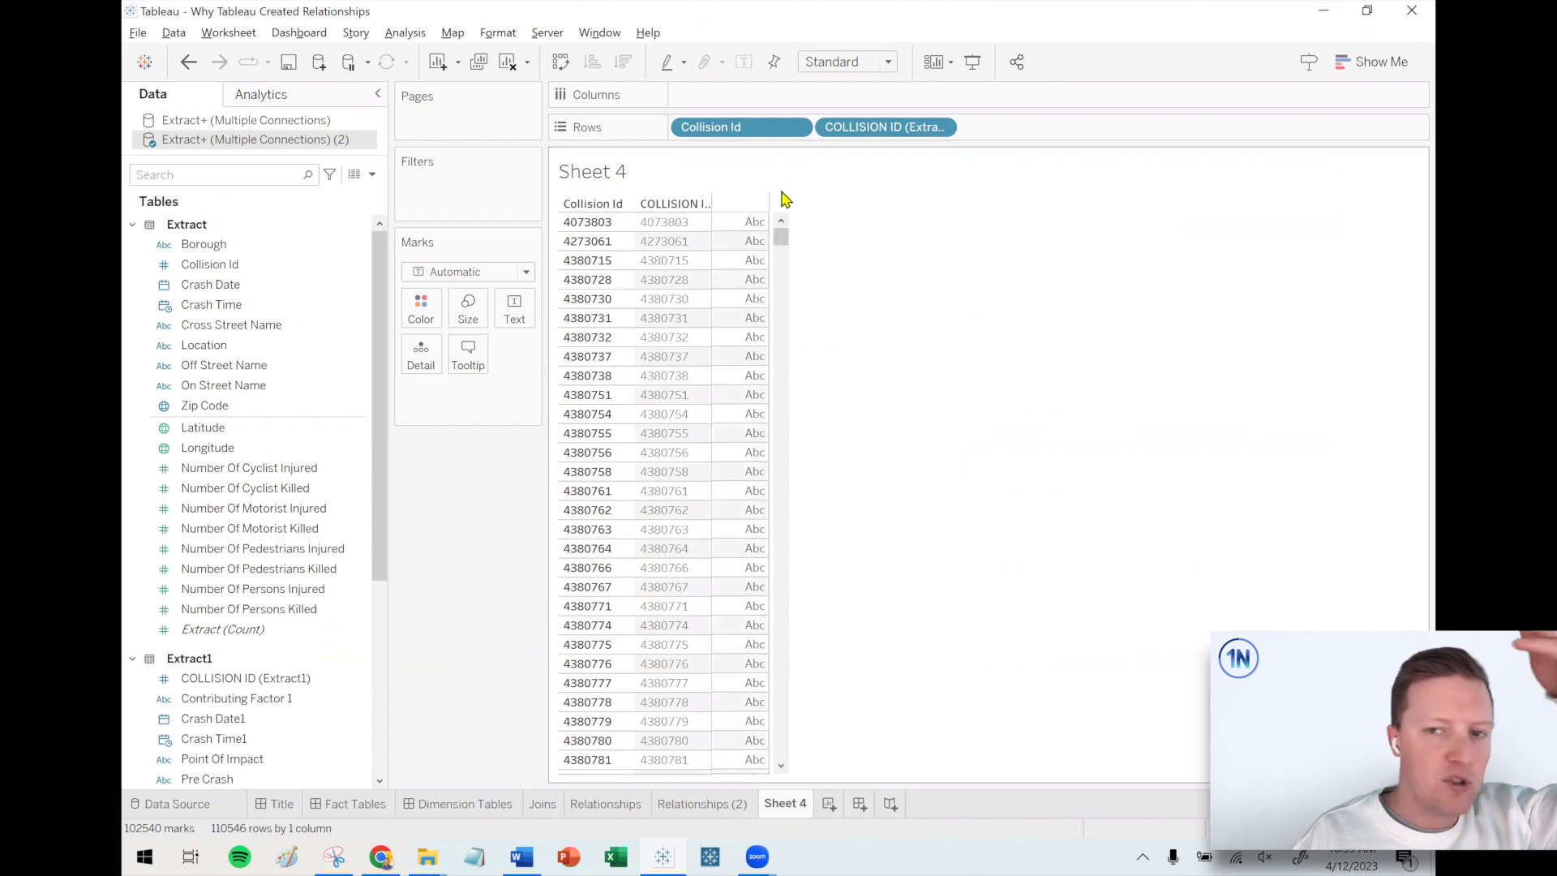